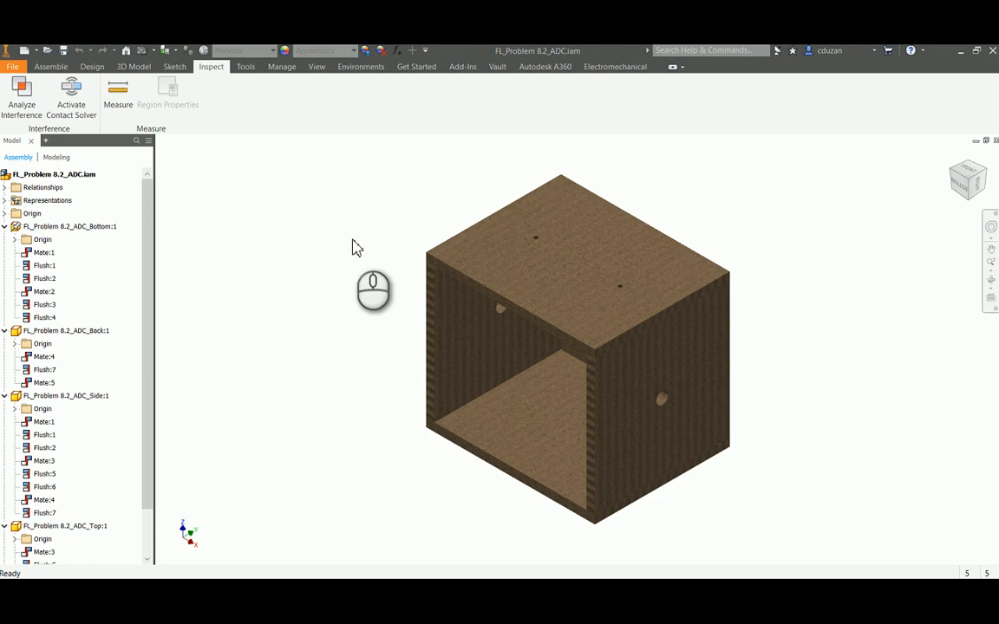
# - Place one instance of FL_Problem 8.2_ADC_Axle.ipt in the assembly, beside the box
pyautogui.click(50, 67)
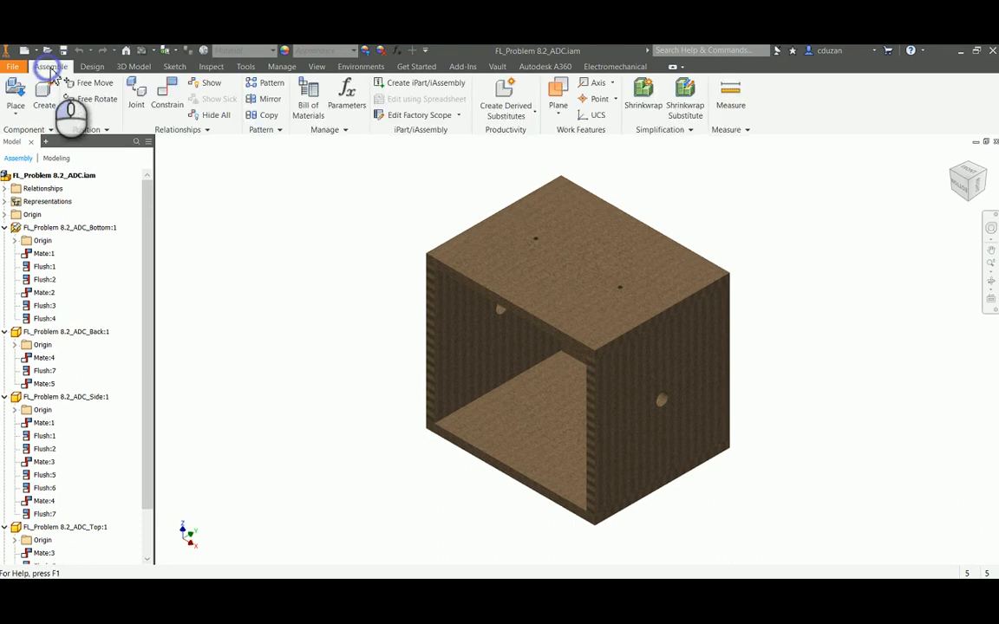
pyautogui.click(16, 91)
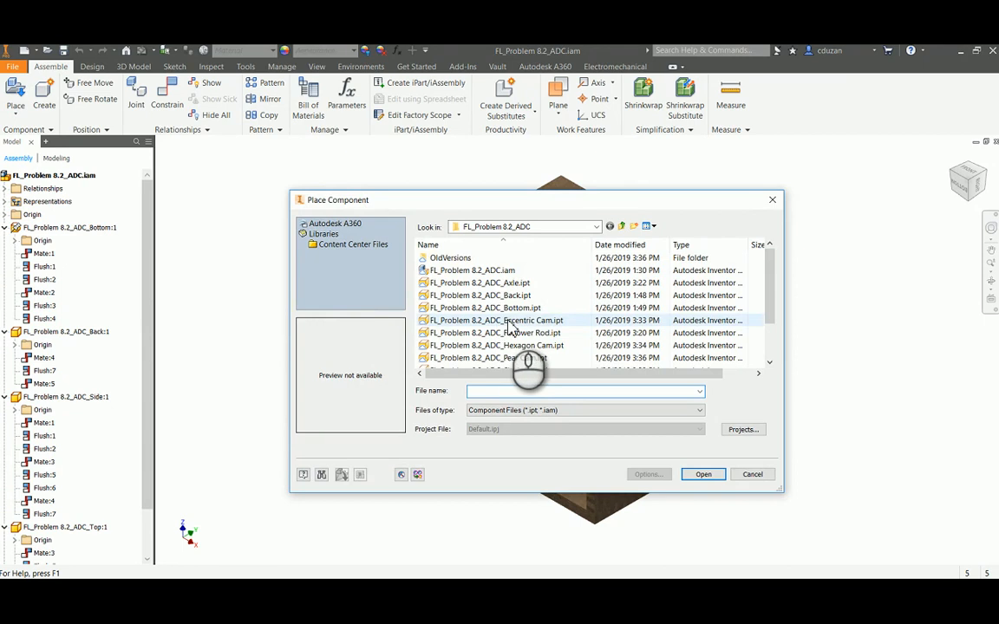
pyautogui.scroll(-2, 517, 334)
pyautogui.scroll(2, 512, 326)
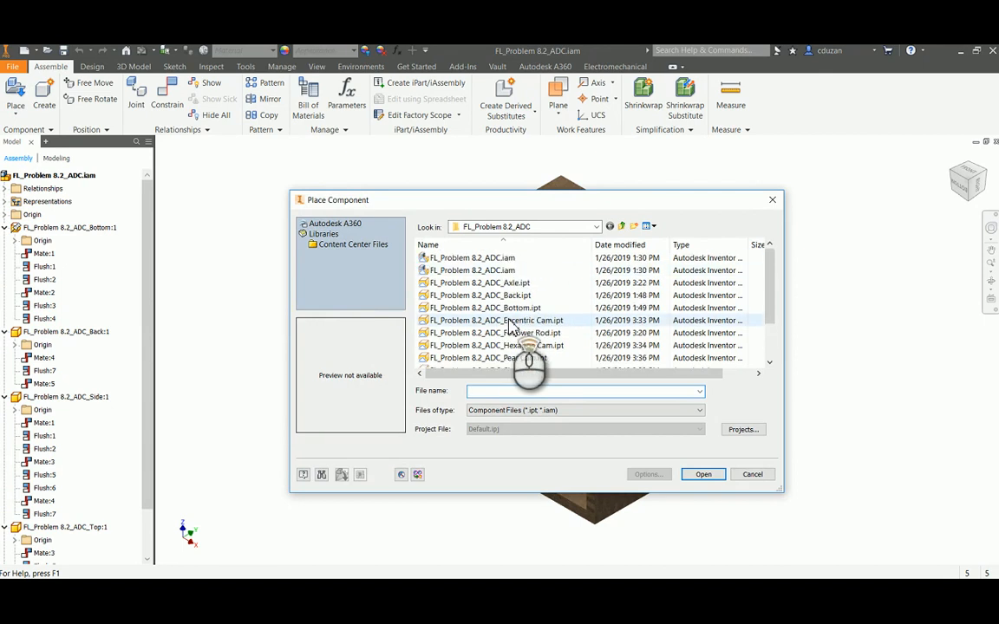
pyautogui.click(520, 283)
pyautogui.click(707, 474)
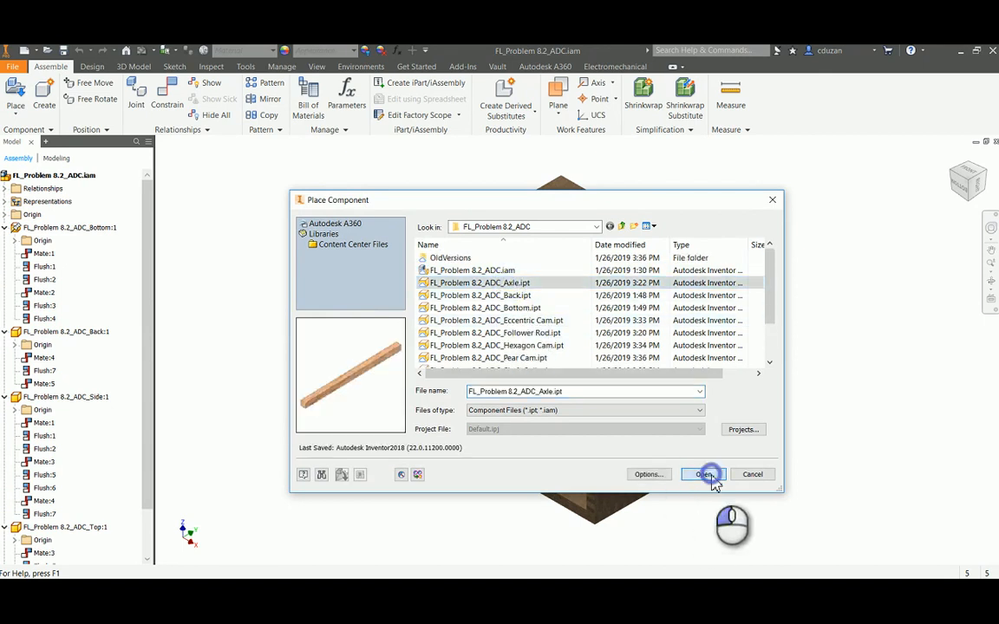
pyautogui.click(831, 345)
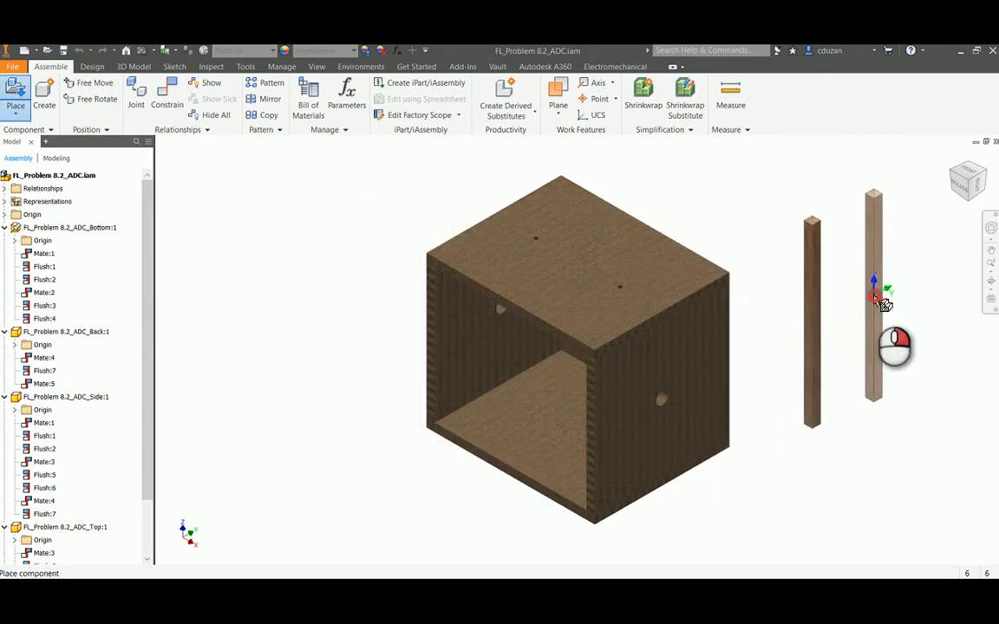
pyautogui.rightClick(875, 294)
pyautogui.click(807, 293)
# - Place two instances of FL_Problem 8.2_ADC_Follower Rod.ipt above and beside the box
pyautogui.moveTo(769, 329); pyautogui.dragTo(662, 408, button='middle')
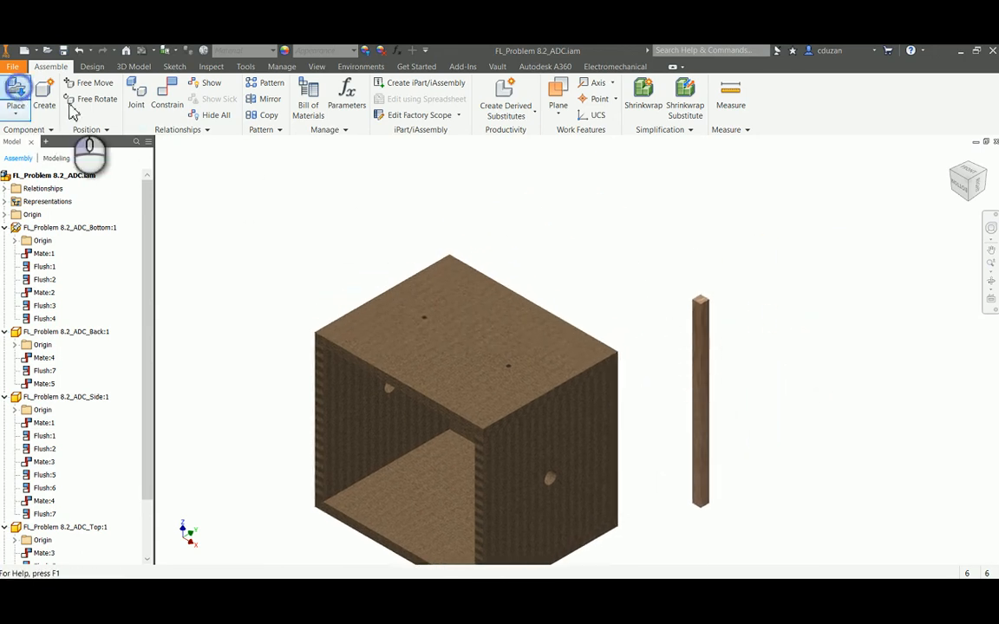
pyautogui.click(15, 97)
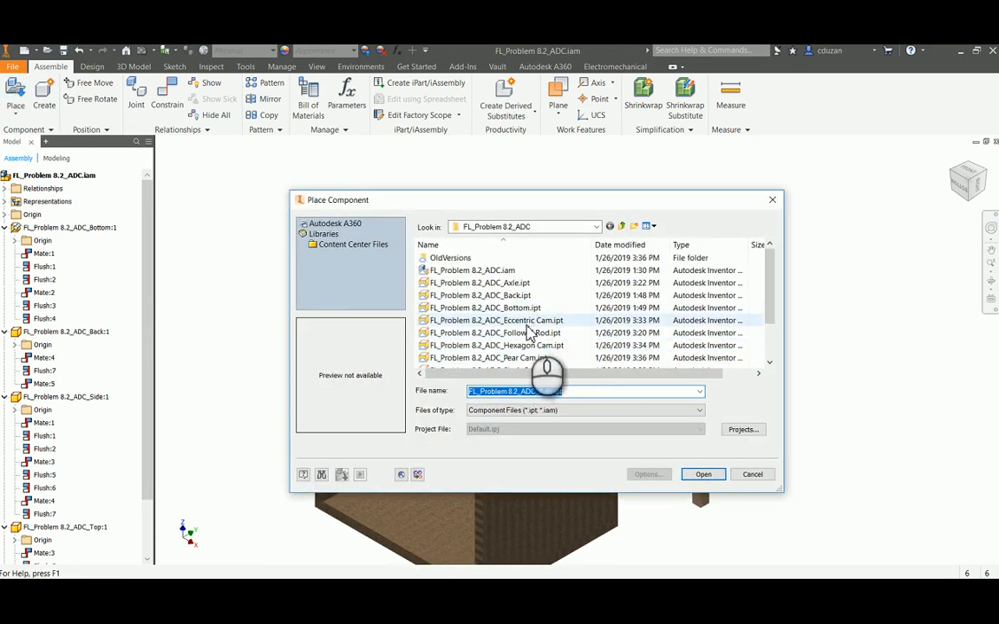
pyautogui.scroll(-2, 538, 325)
pyautogui.click(527, 287)
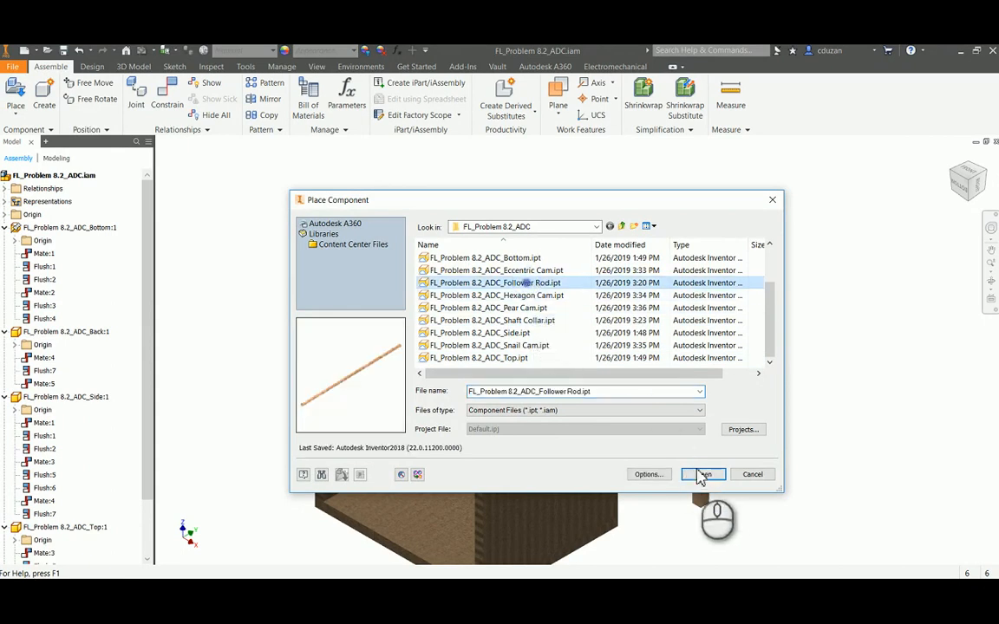
pyautogui.click(703, 474)
pyautogui.scroll(-3, 690, 305)
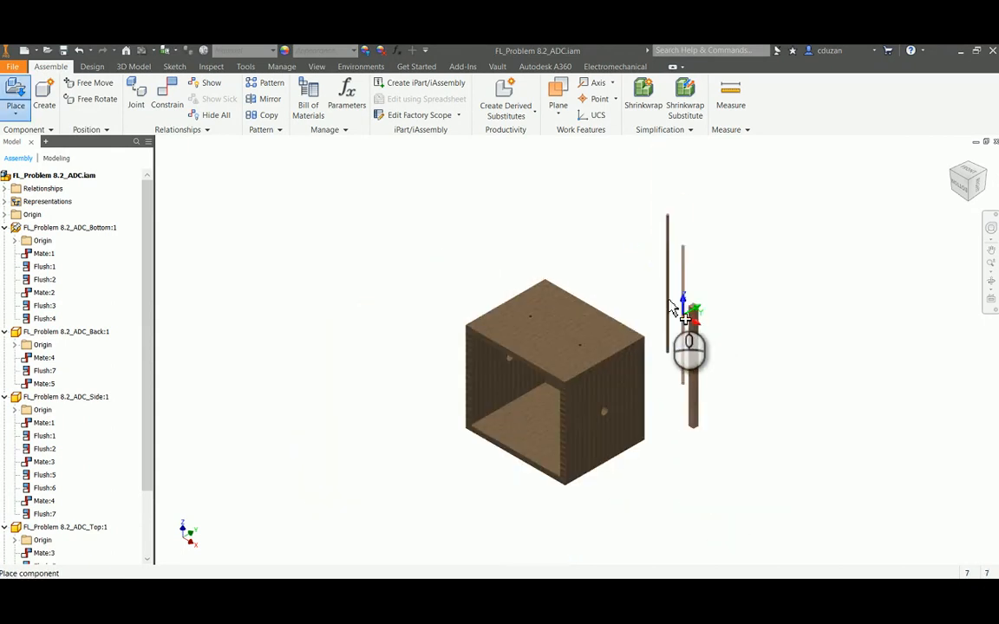
pyautogui.rightClick(633, 229)
pyautogui.click(666, 232)
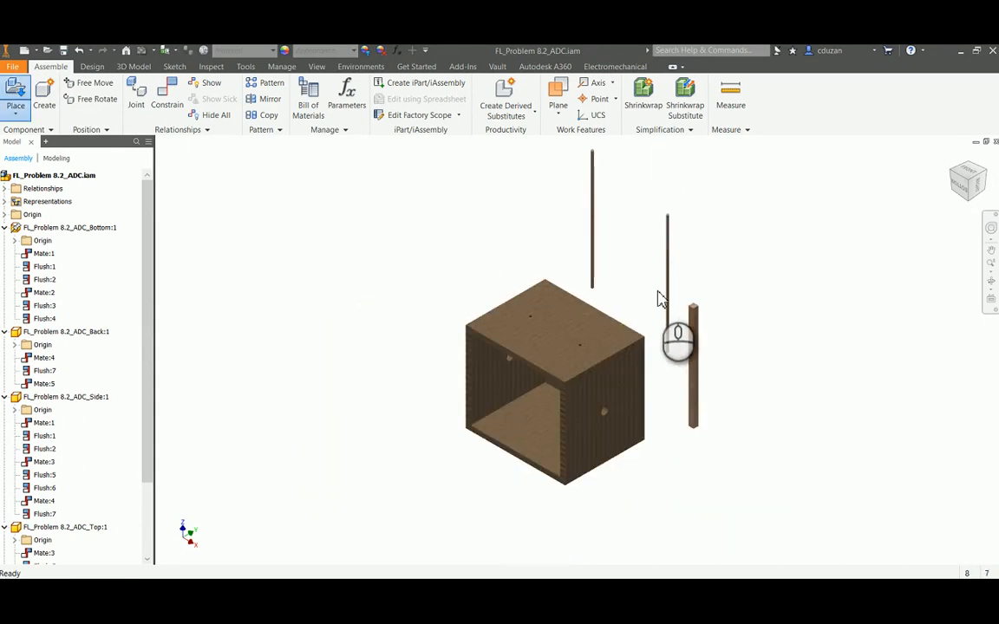
# - Move the axle lower beside the box's side panel, clear of the follower rods, and deselect it
pyautogui.scroll(2, 657, 339)
pyautogui.moveTo(649, 322); pyautogui.dragTo(650, 296, button='middle')
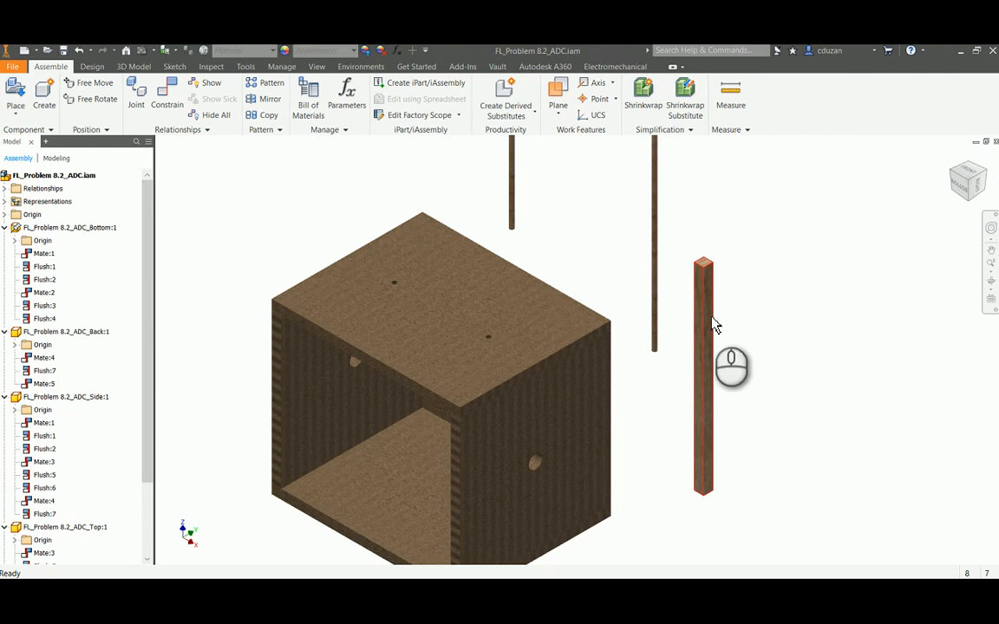
pyautogui.moveTo(711, 317); pyautogui.dragTo(675, 486)
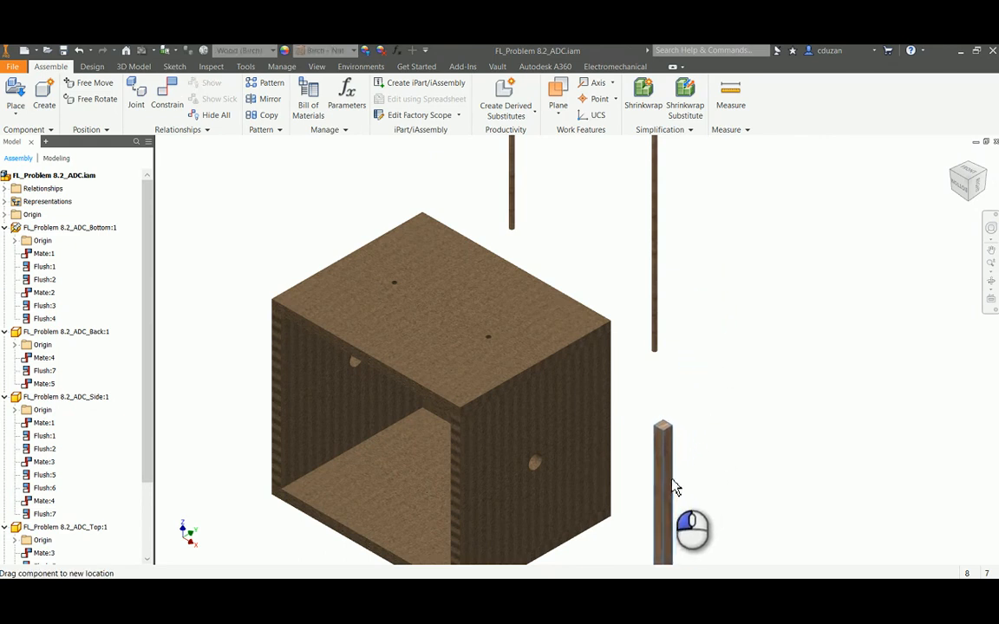
pyautogui.moveTo(730, 404); pyautogui.dragTo(742, 329, button='middle')
pyautogui.scroll(3, 649, 341)
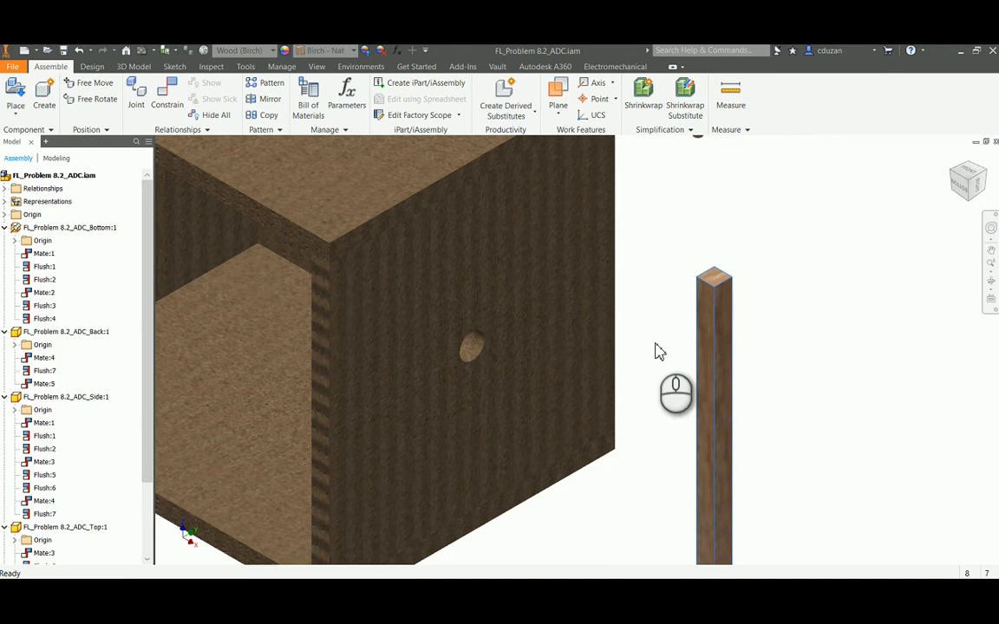
pyautogui.click(782, 249)
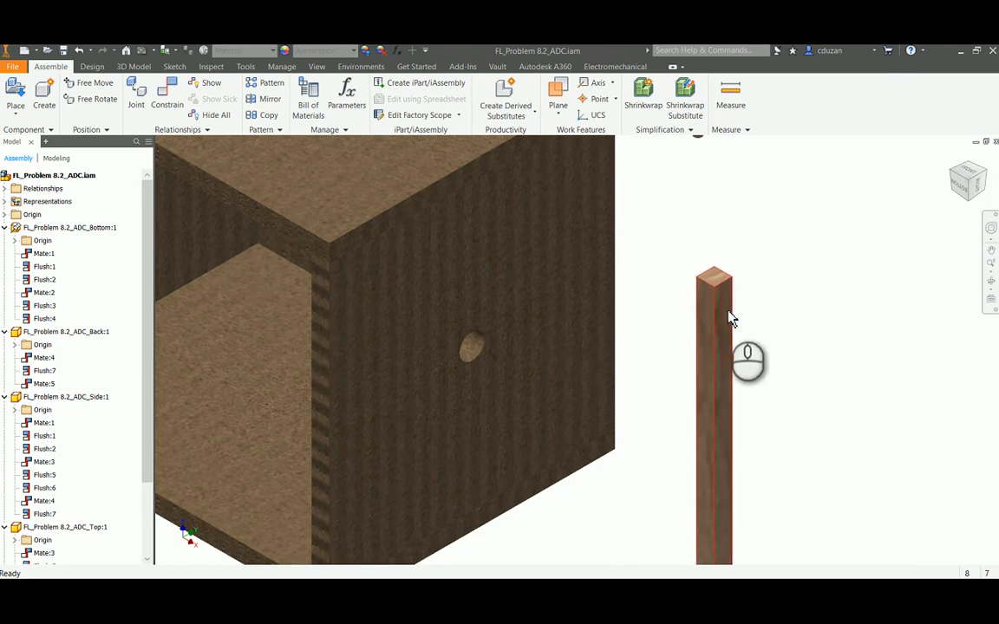
# - Edit the axle part in place and start a 2D sketch on its upper end face
pyautogui.doubleClick(728, 316)
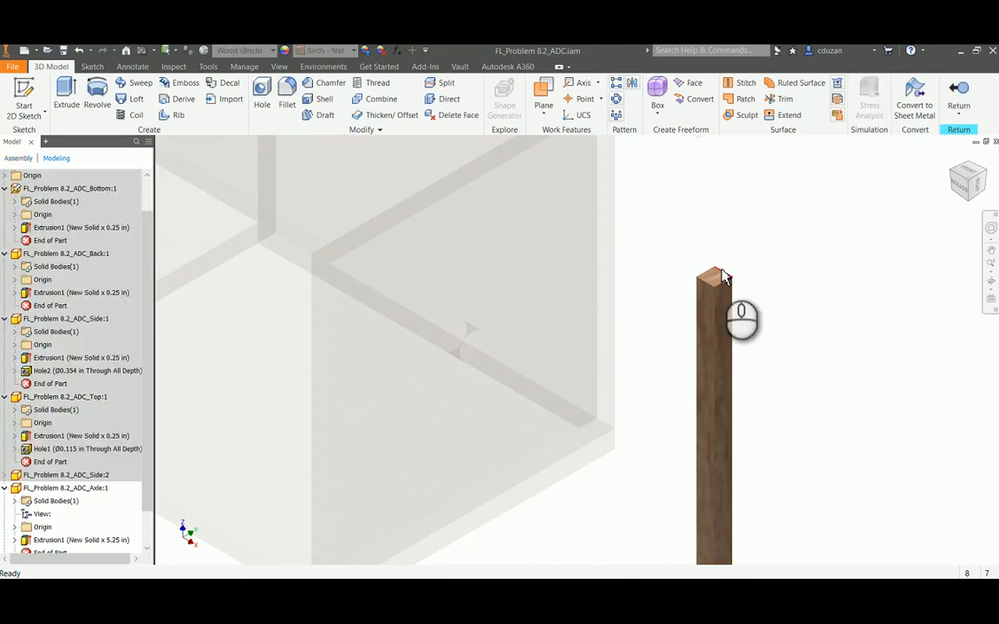
pyautogui.click(23, 102)
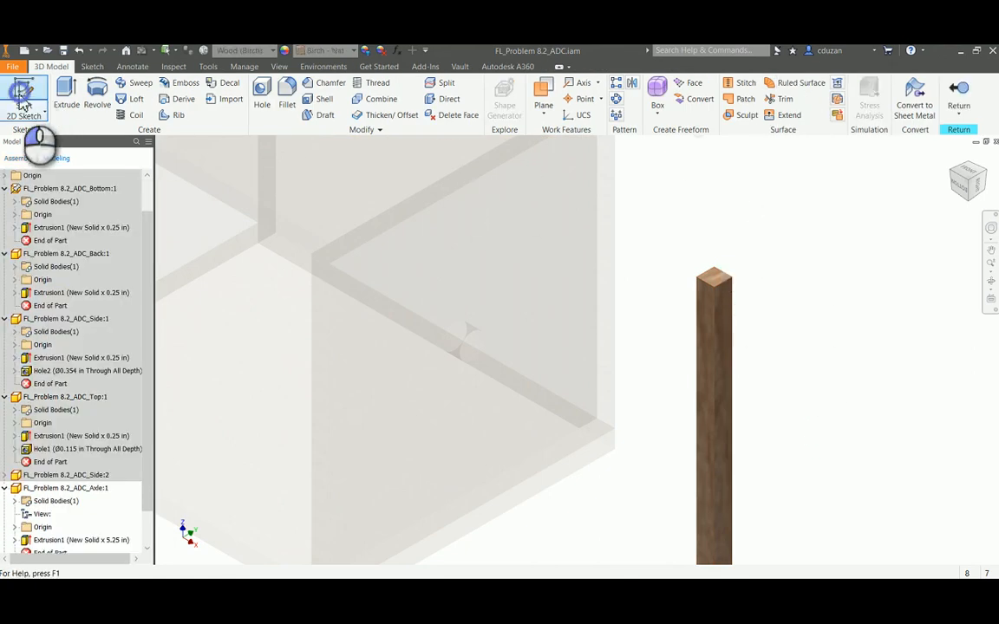
pyautogui.scroll(2, 718, 345)
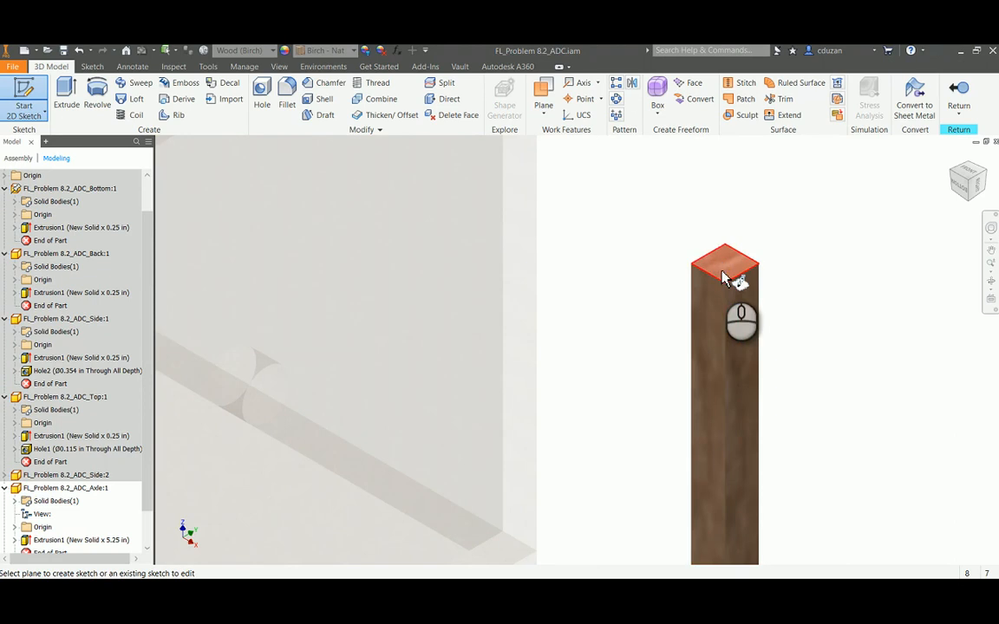
pyautogui.click(759, 306)
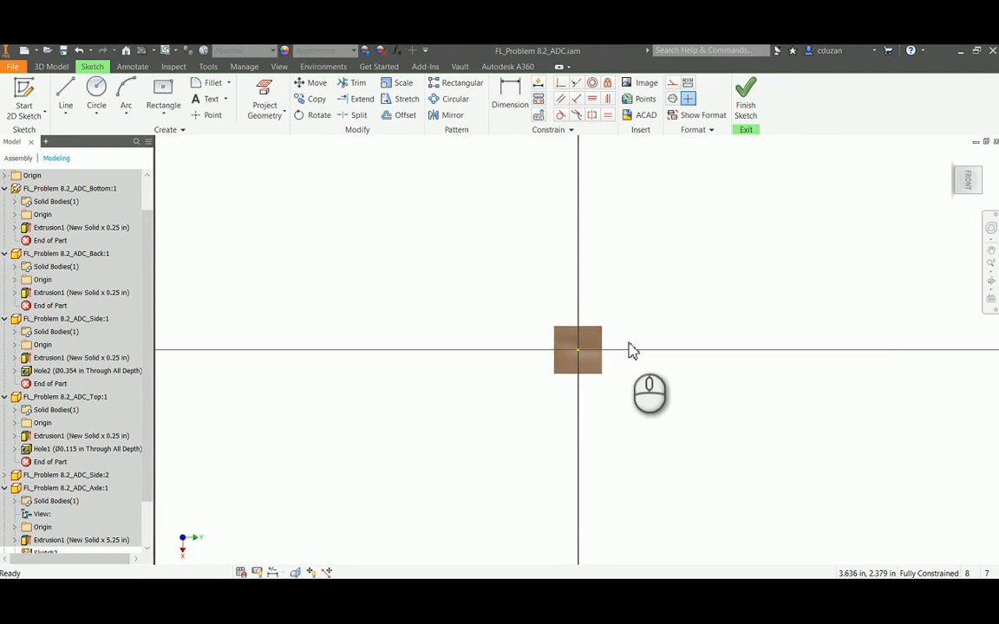
# - Place a sketch point at the centre of the axle's end face and finish the sketch
pyautogui.click(209, 115)
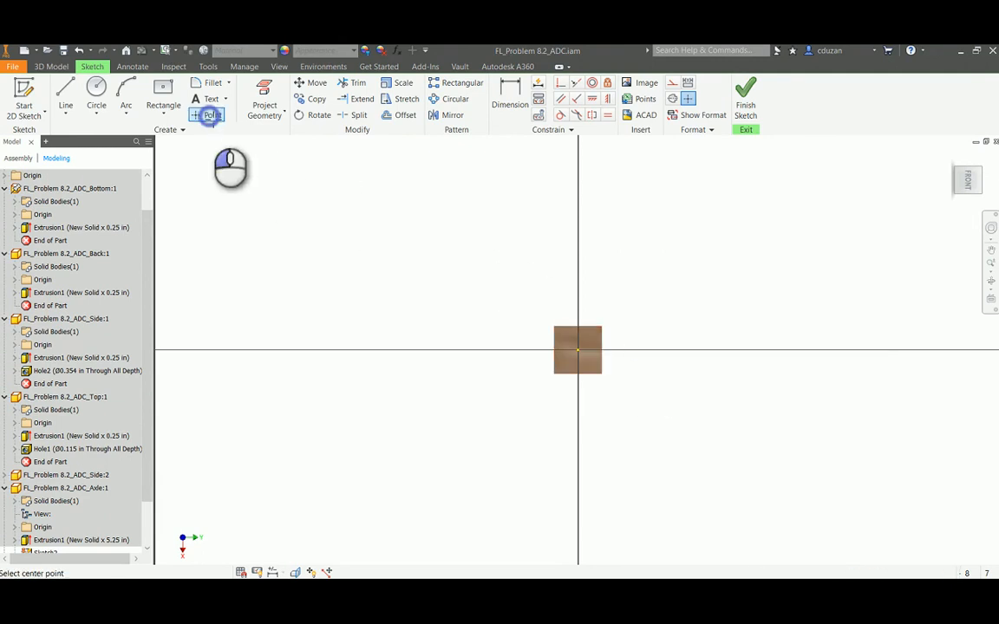
pyautogui.click(578, 350)
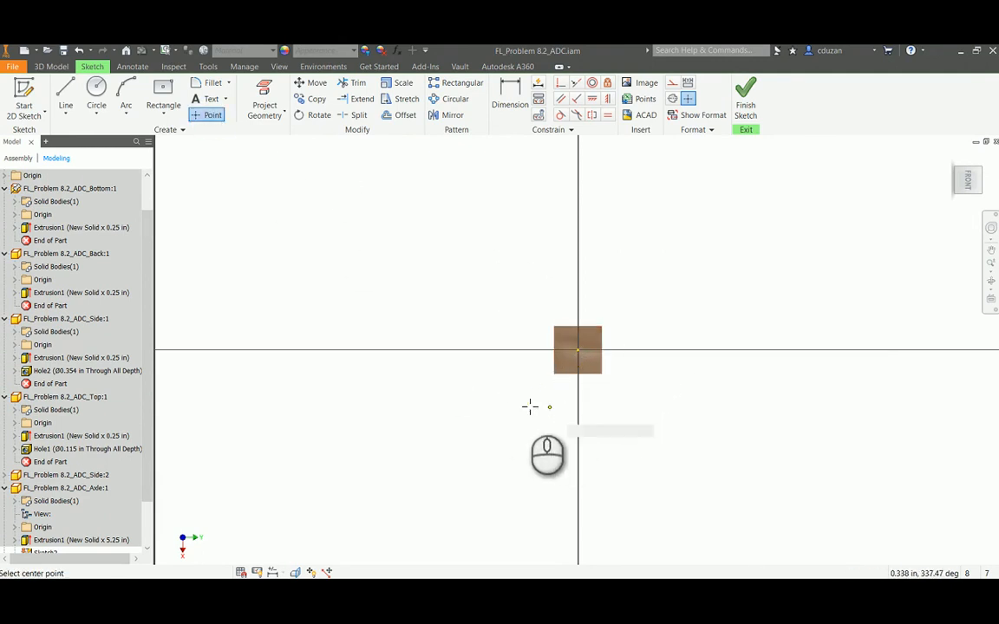
pyautogui.press('Escape')
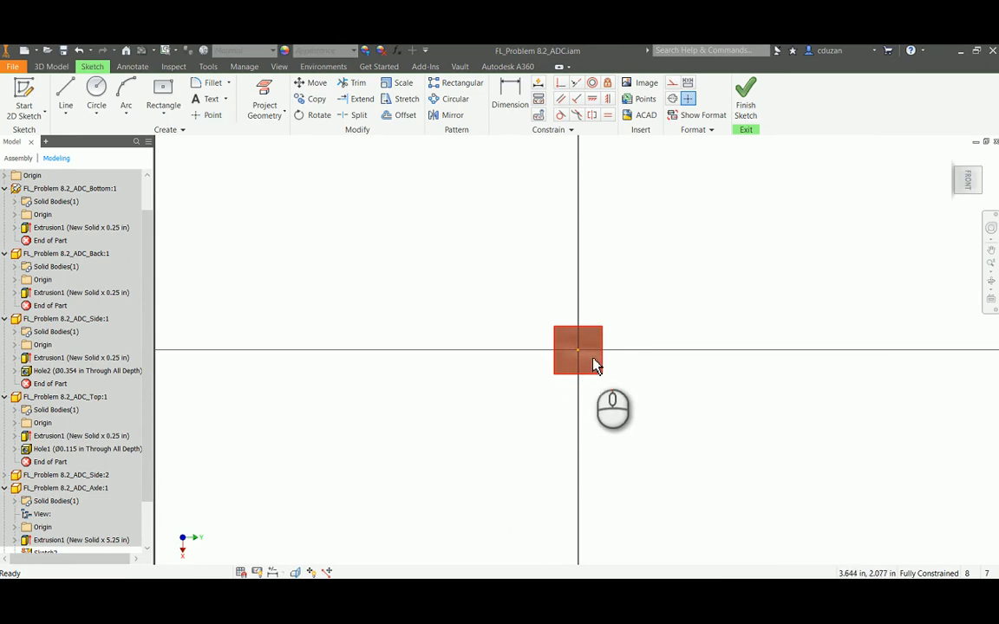
pyautogui.click(749, 105)
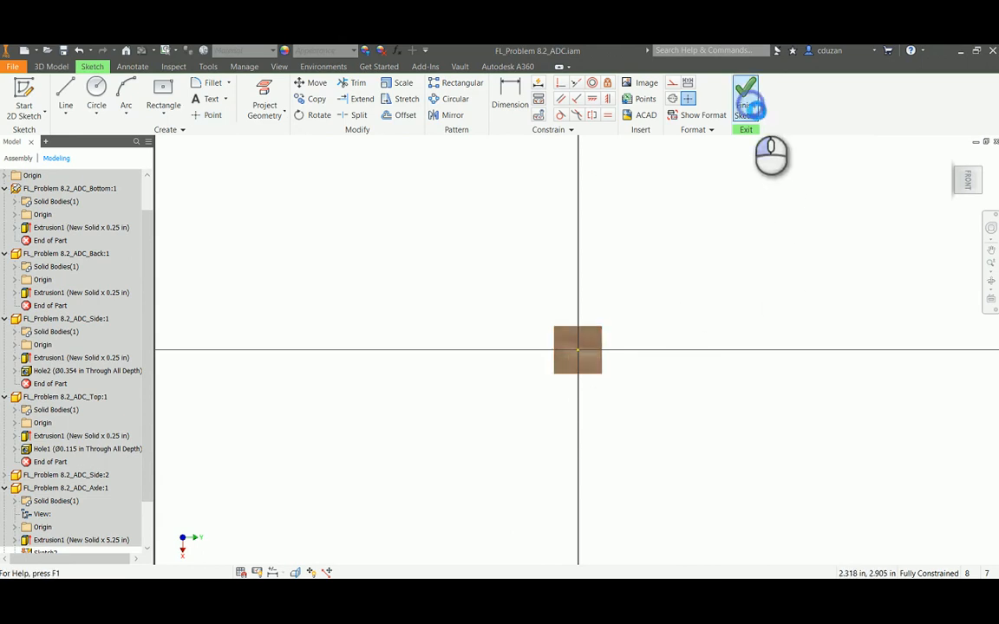
# - Create a work axis through the sketched centre point, normal to the axle's end face, and return to the assembly
pyautogui.moveTo(870, 281); pyautogui.dragTo(729, 279, button='middle')
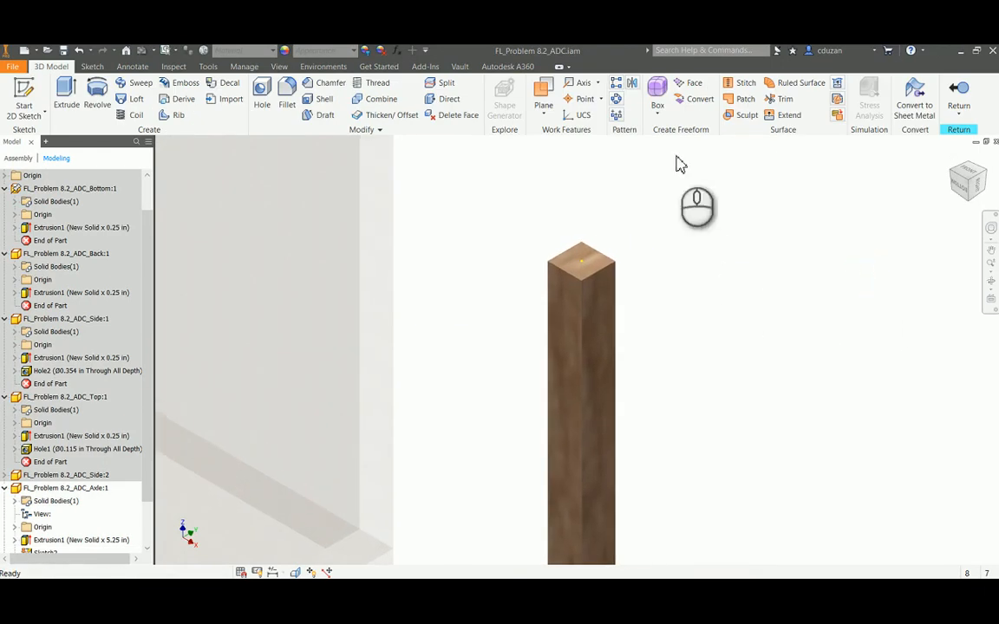
pyautogui.click(578, 85)
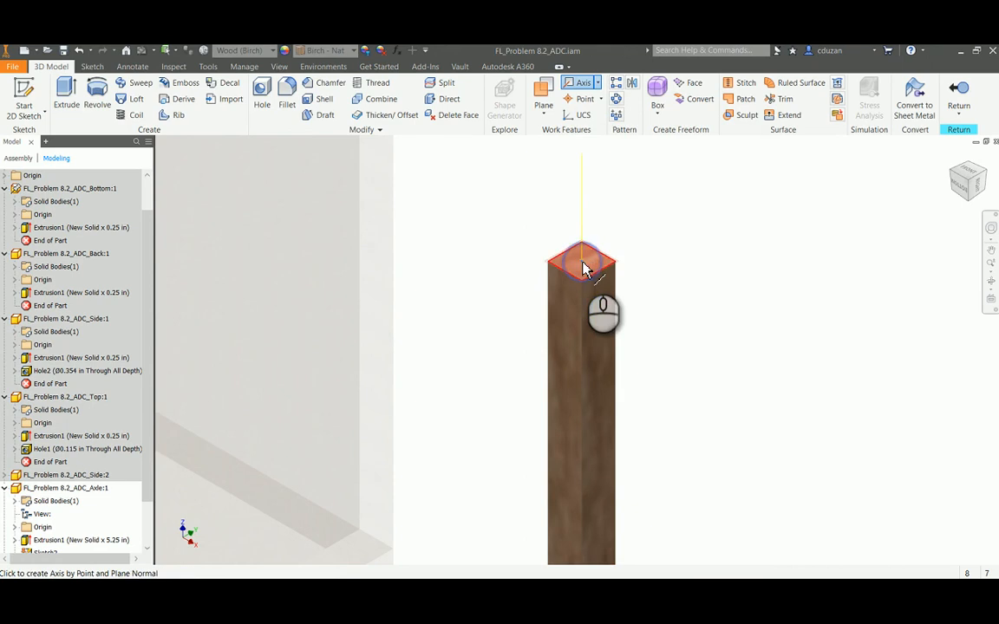
pyautogui.scroll(-3, 680, 308)
pyautogui.moveTo(660, 276); pyautogui.dragTo(663, 330, button='middle')
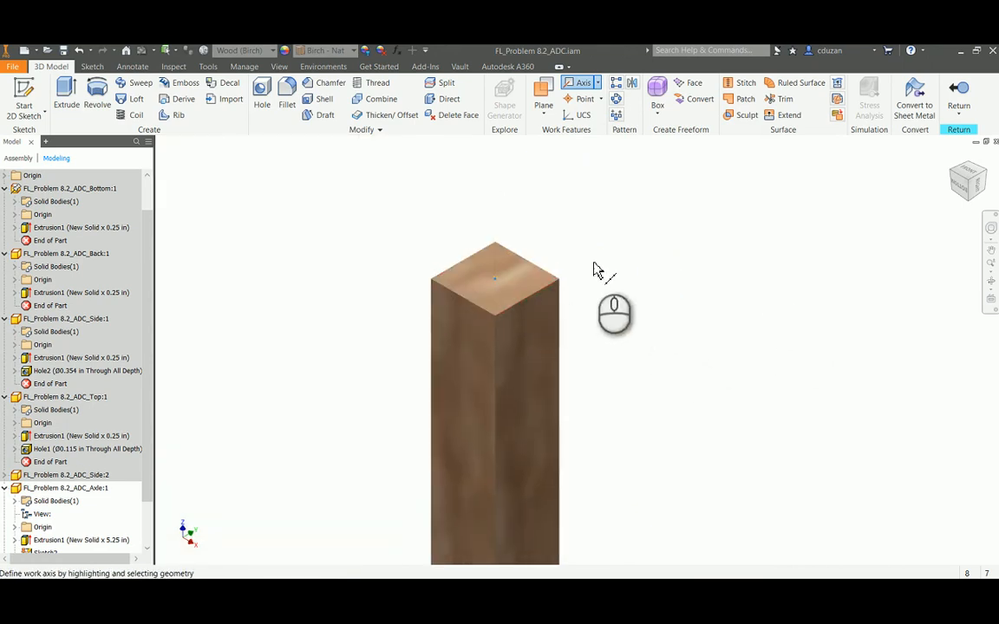
pyautogui.click(523, 277)
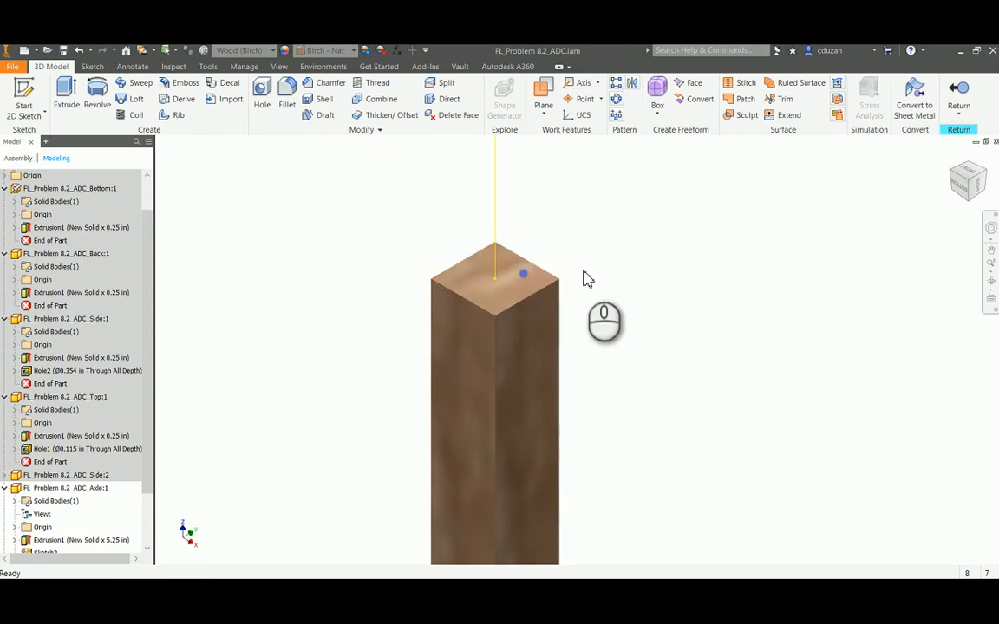
pyautogui.moveTo(609, 266); pyautogui.dragTo(627, 339, button='middle')
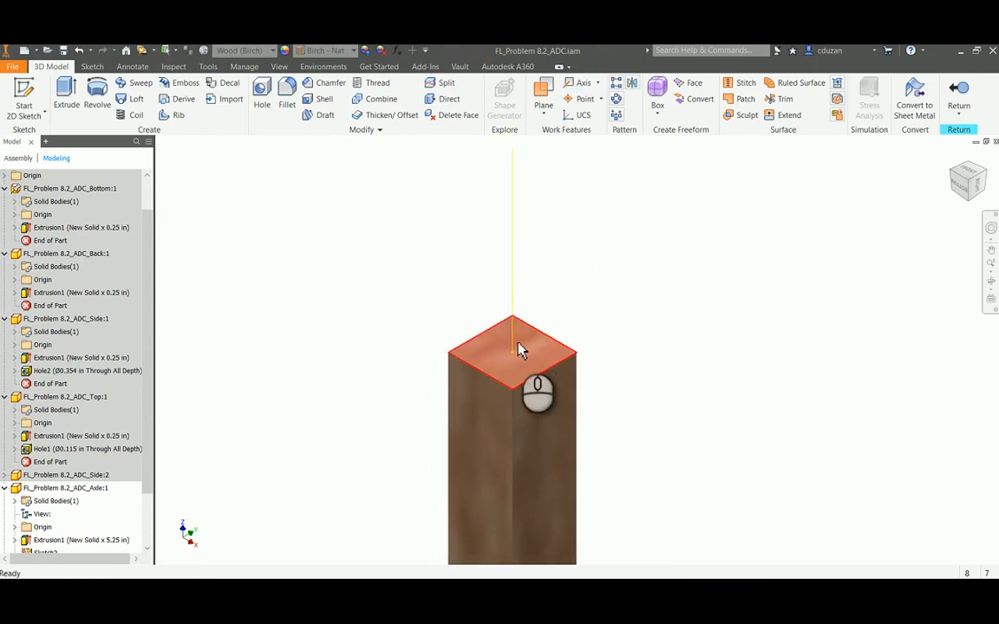
pyautogui.keyDown('shift'); pyautogui.moveTo(551, 363); pyautogui.dragTo(599, 247, button='middle'); pyautogui.keyUp('shift')
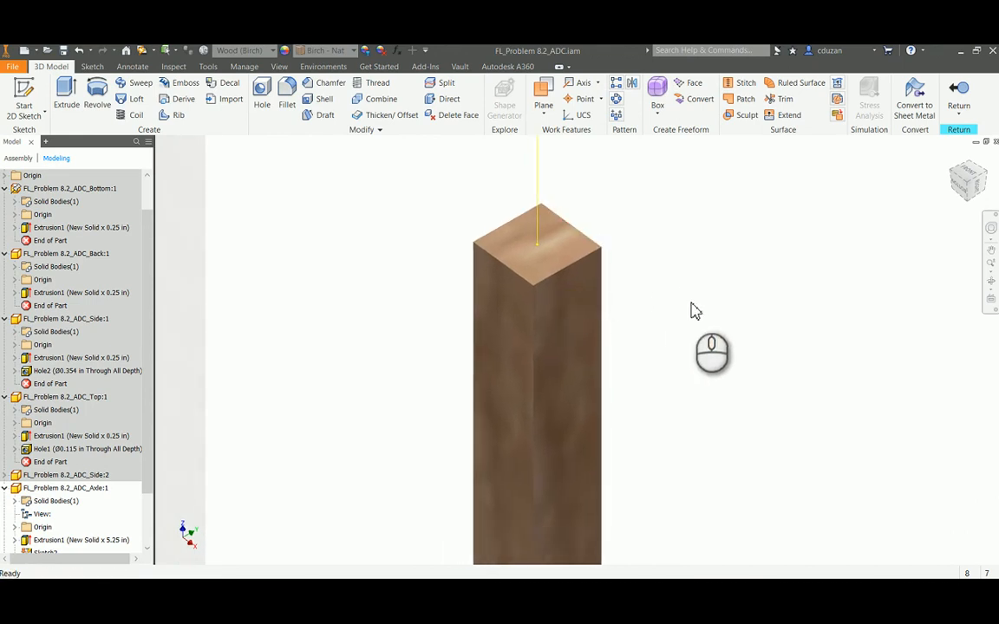
pyautogui.scroll(-5, 693, 310)
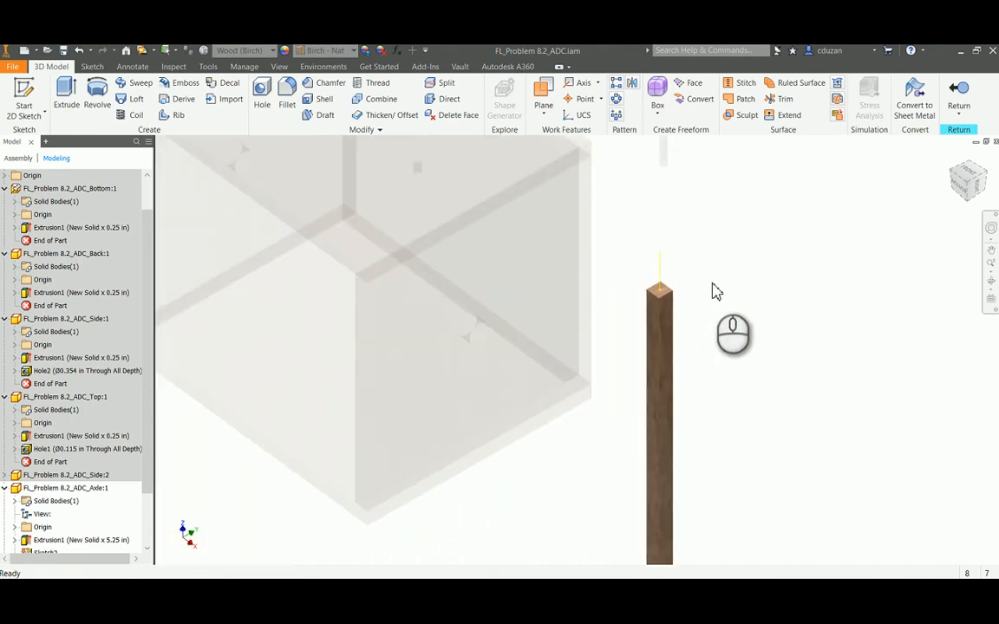
pyautogui.click(959, 94)
# - Mate the axle's centre work axis to the axis of the side panel's round hole with a 0.000 in offset
pyautogui.scroll(-3, 796, 315)
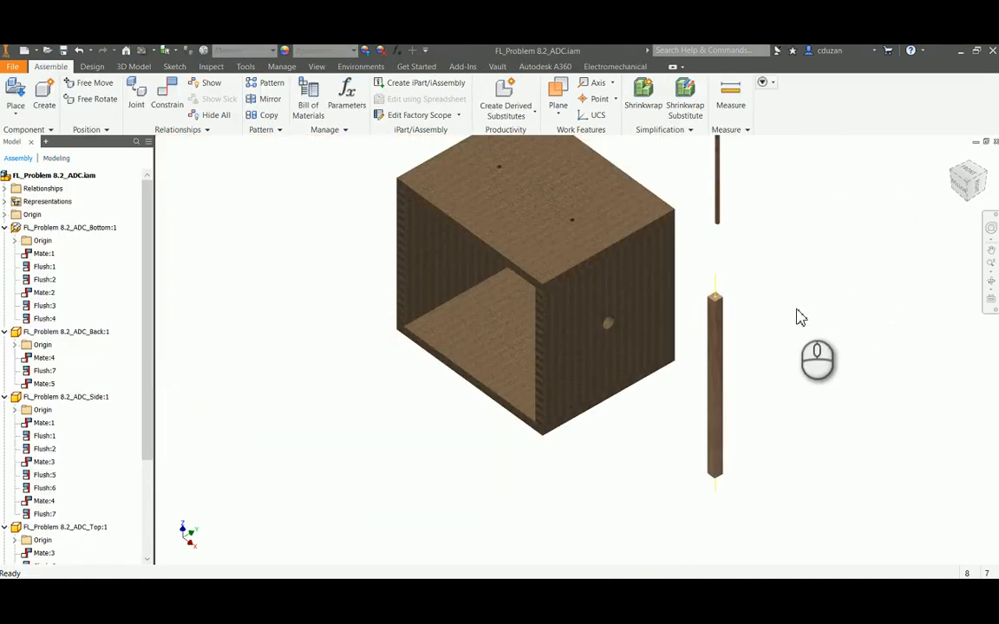
pyautogui.moveTo(796, 312); pyautogui.dragTo(720, 346, button='middle')
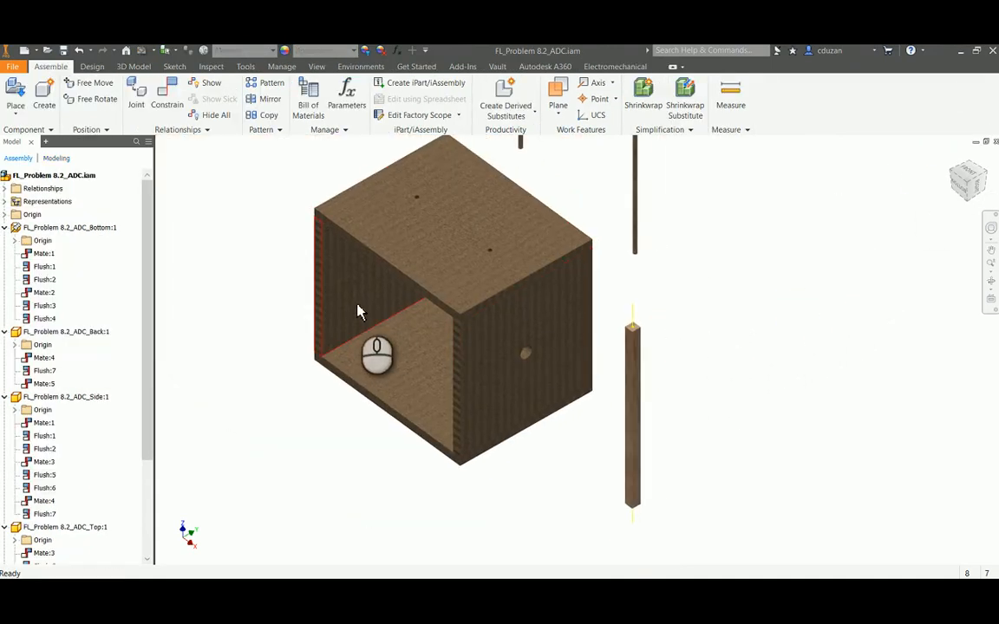
pyautogui.click(170, 102)
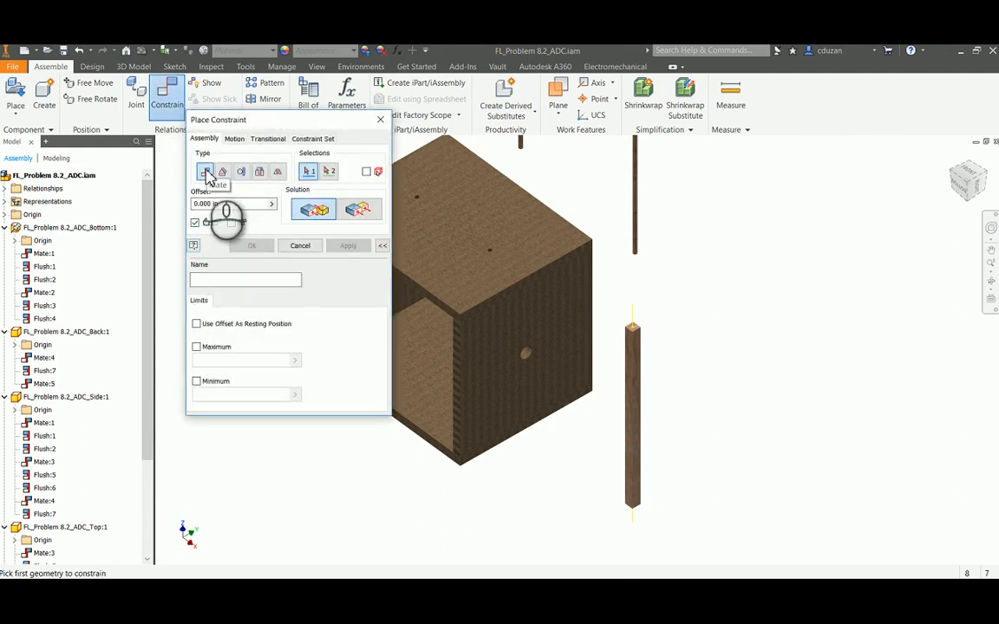
pyautogui.scroll(-5, 607, 383)
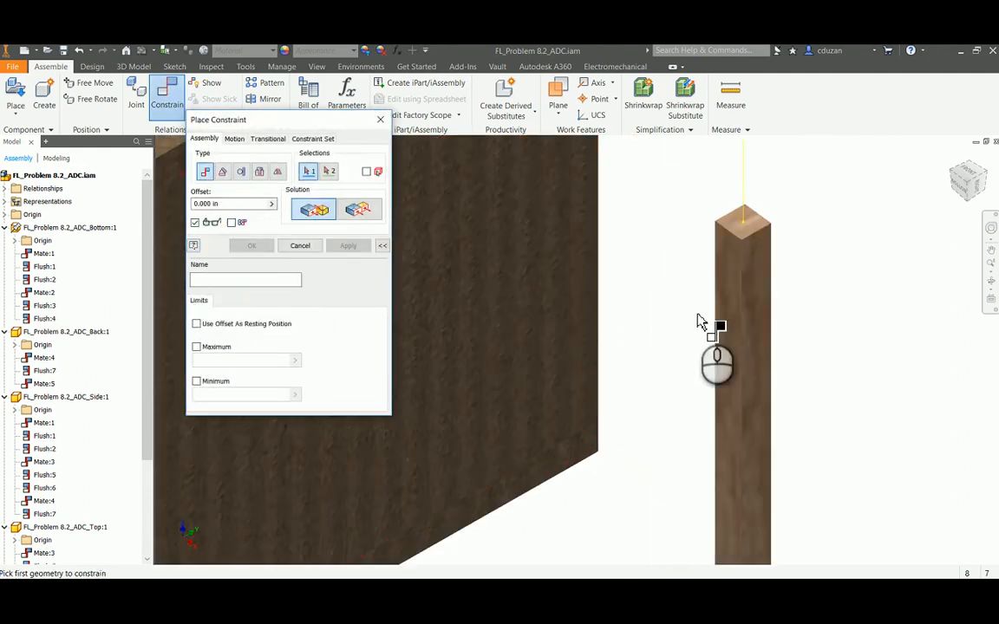
pyautogui.click(744, 208)
pyautogui.scroll(5, 751, 222)
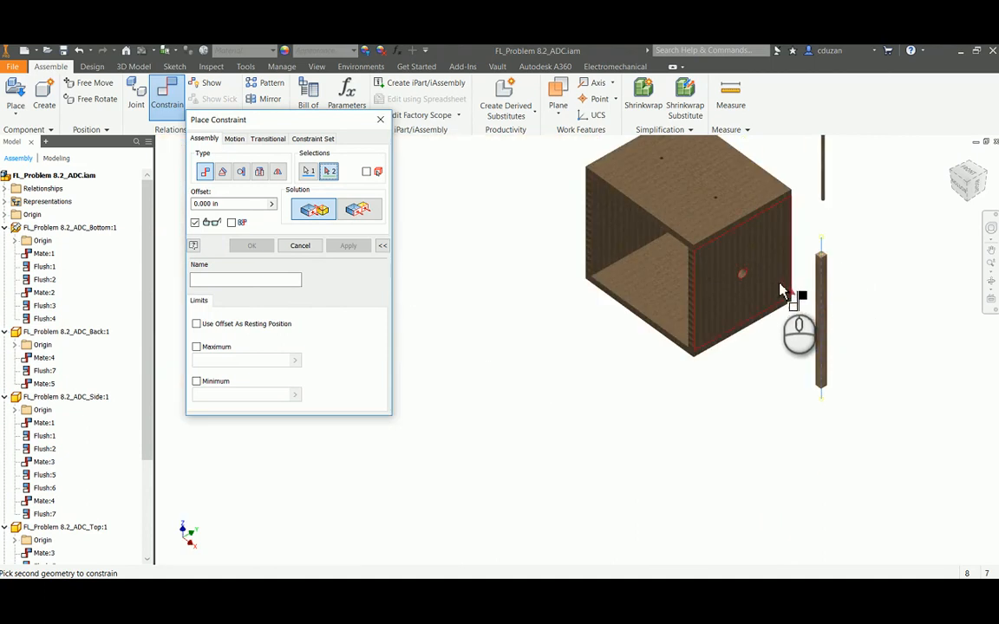
pyautogui.scroll(-5, 780, 290)
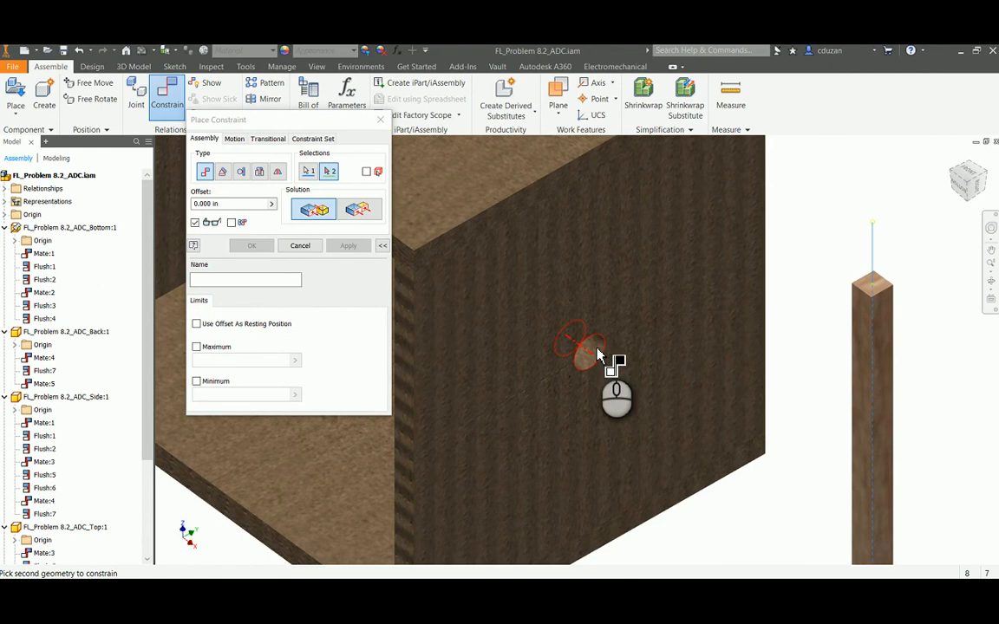
pyautogui.moveTo(614, 367)
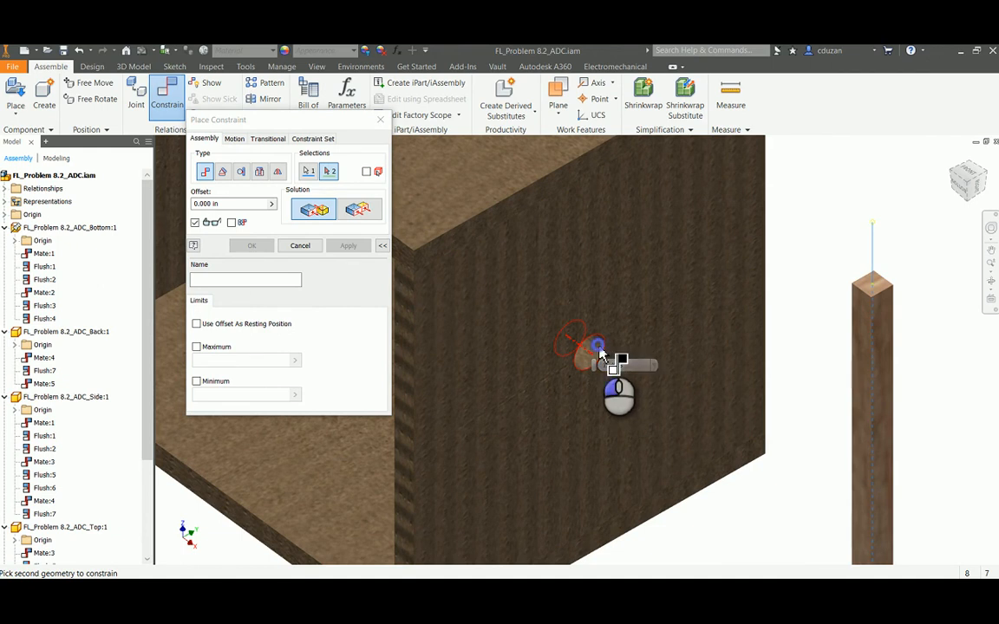
pyautogui.click(614, 366)
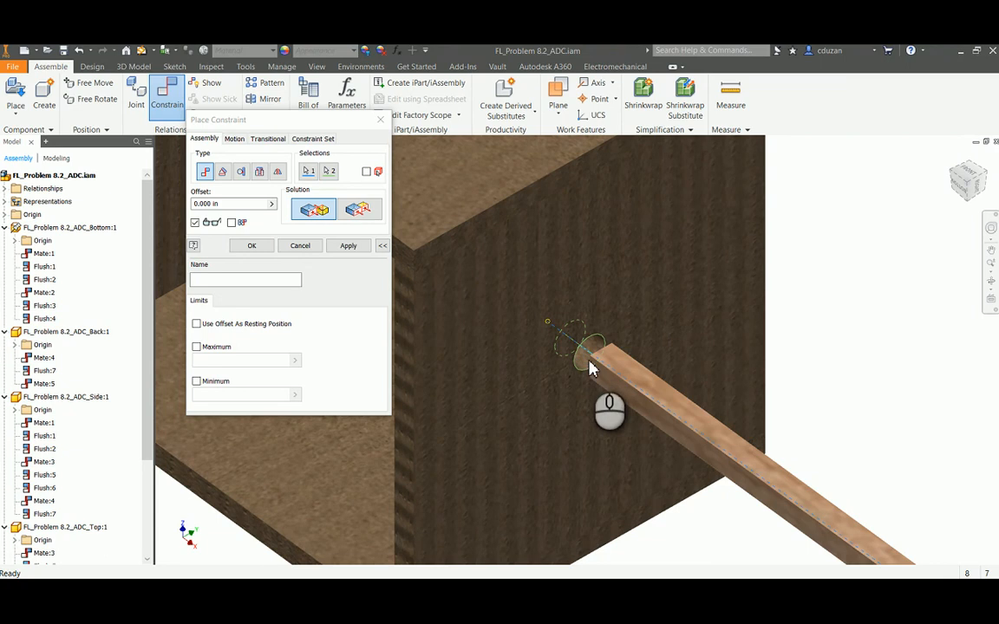
pyautogui.click(347, 245)
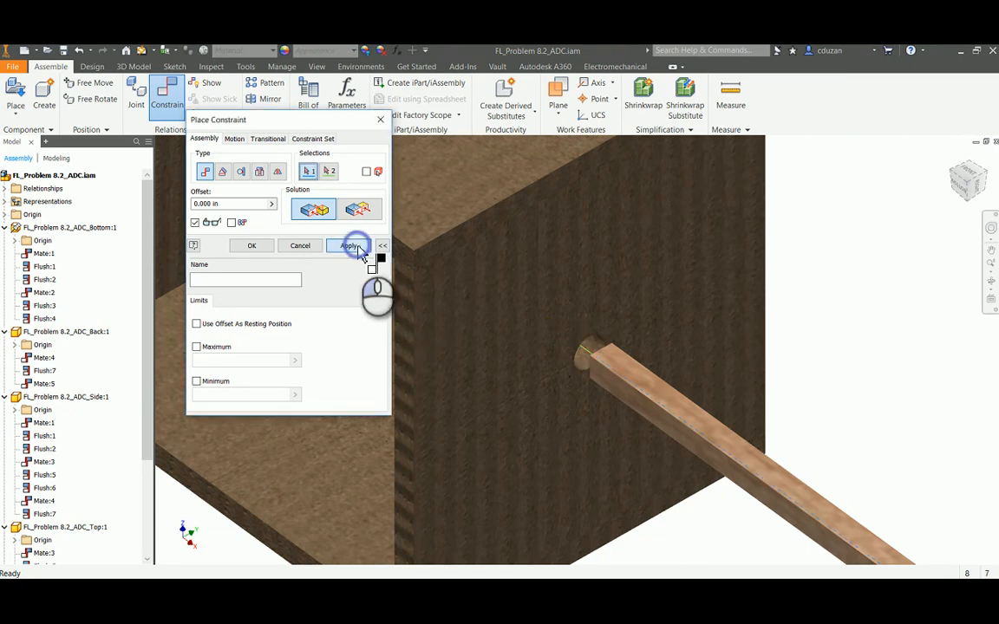
pyautogui.click(300, 246)
# - Slide the axle along its axis through the side panel hole until only a short end protrudes, and deselect it
pyautogui.scroll(-4, 727, 353)
pyautogui.keyDown('shift'); pyautogui.moveTo(813, 368); pyautogui.dragTo(614, 434, button='middle'); pyautogui.keyUp('shift')
pyautogui.moveTo(614, 434); pyautogui.dragTo(516, 410)
pyautogui.scroll(5, 515, 410)
pyautogui.moveTo(687, 407)
pyautogui.mouseDown()
pyautogui.moveTo(676, 403)
pyautogui.moveTo(668, 417)
pyautogui.moveTo(667, 397)
pyautogui.moveTo(683, 410)
pyautogui.moveTo(668, 392)
pyautogui.moveTo(722, 428)
pyautogui.moveTo(684, 389)
pyautogui.mouseUp()
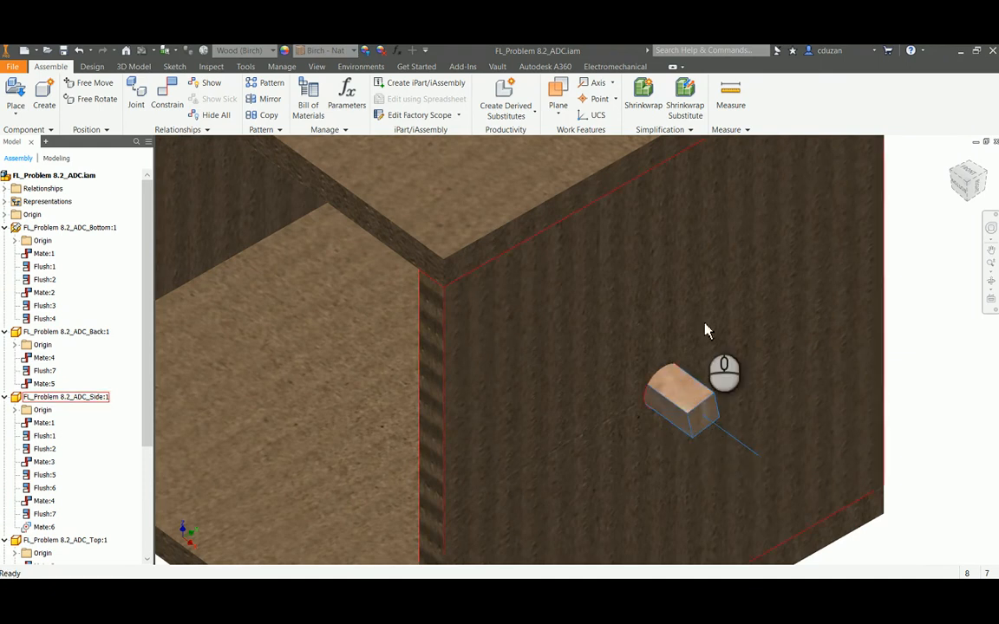
pyautogui.scroll(2, 704, 322)
pyautogui.click(843, 309)
pyautogui.moveTo(849, 373); pyautogui.dragTo(622, 376, button='middle')
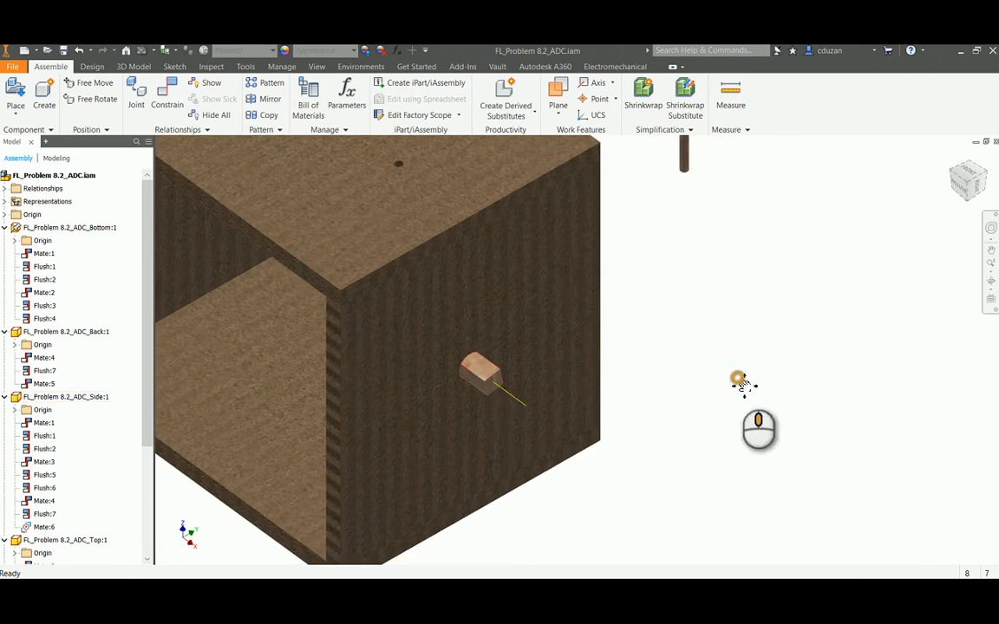
pyautogui.moveTo(738, 379); pyautogui.dragTo(593, 372, button='middle')
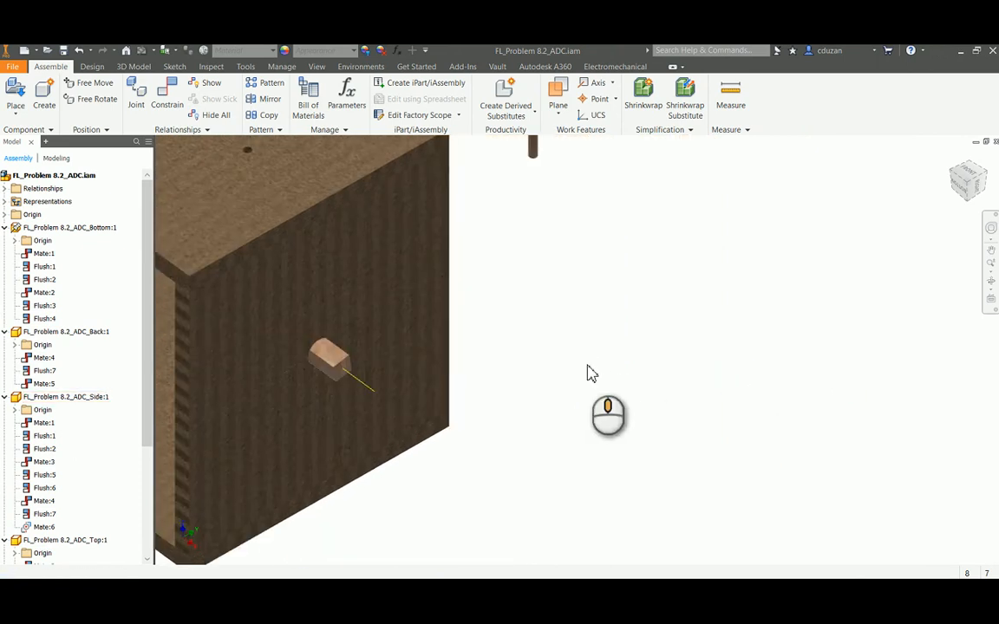
# - Place two instances of FL_Problem 8.2_ADC_Shaft Collar.ipt, one on each side of the box
pyautogui.click(18, 96)
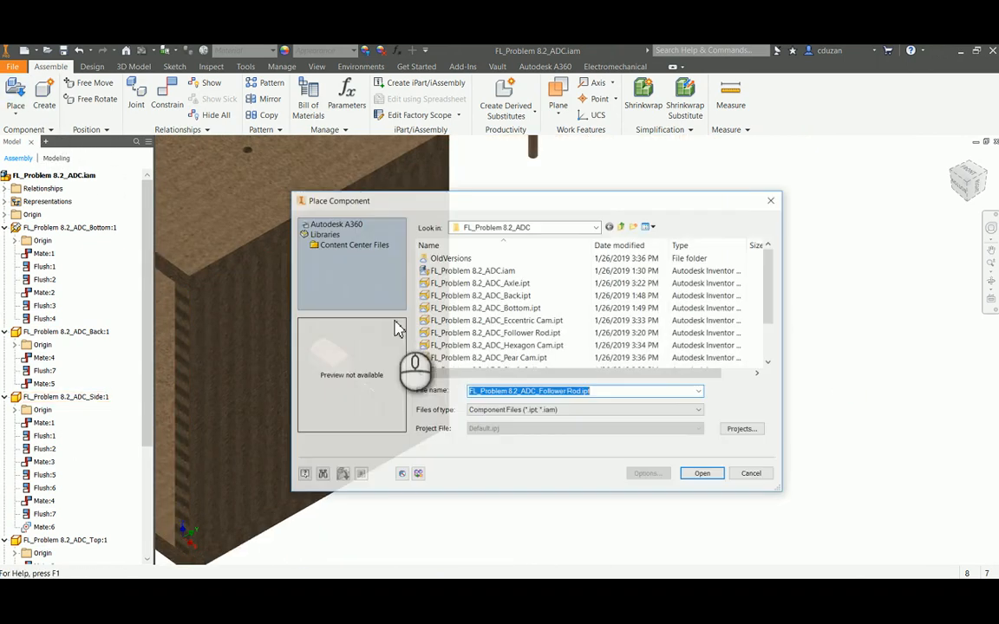
pyautogui.scroll(-2, 535, 341)
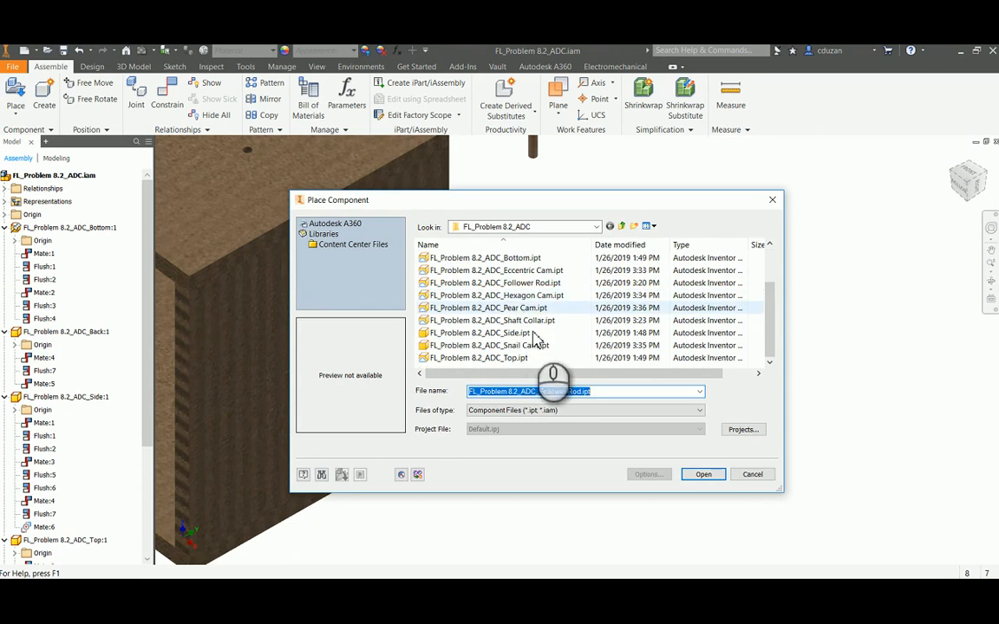
pyautogui.click(496, 320)
pyautogui.click(703, 475)
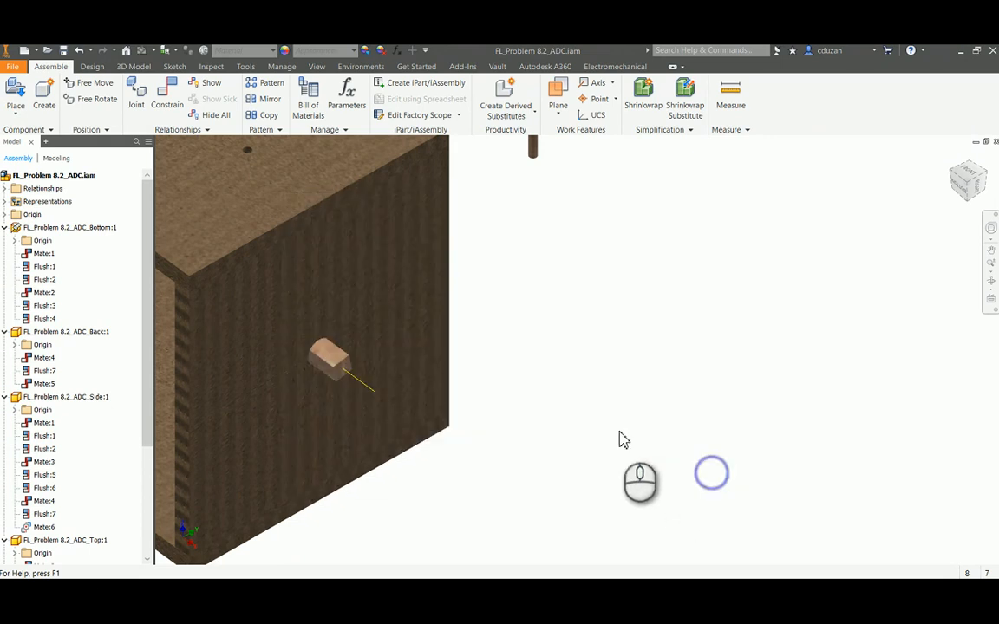
pyautogui.scroll(-5, 607, 429)
pyautogui.moveTo(507, 271); pyautogui.dragTo(607, 397, button='middle')
pyautogui.click(460, 338)
pyautogui.rightClick(504, 272)
pyautogui.click(541, 271)
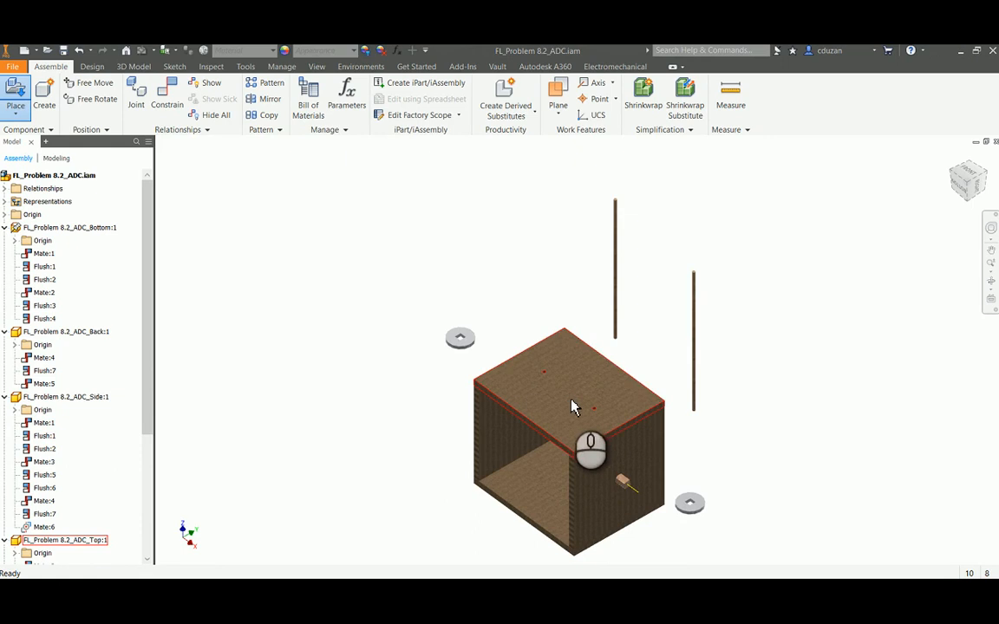
# - Mate an inner wall of the nearby shaft collar's square hole to a long side face of the protruding axle
pyautogui.scroll(3, 609, 403)
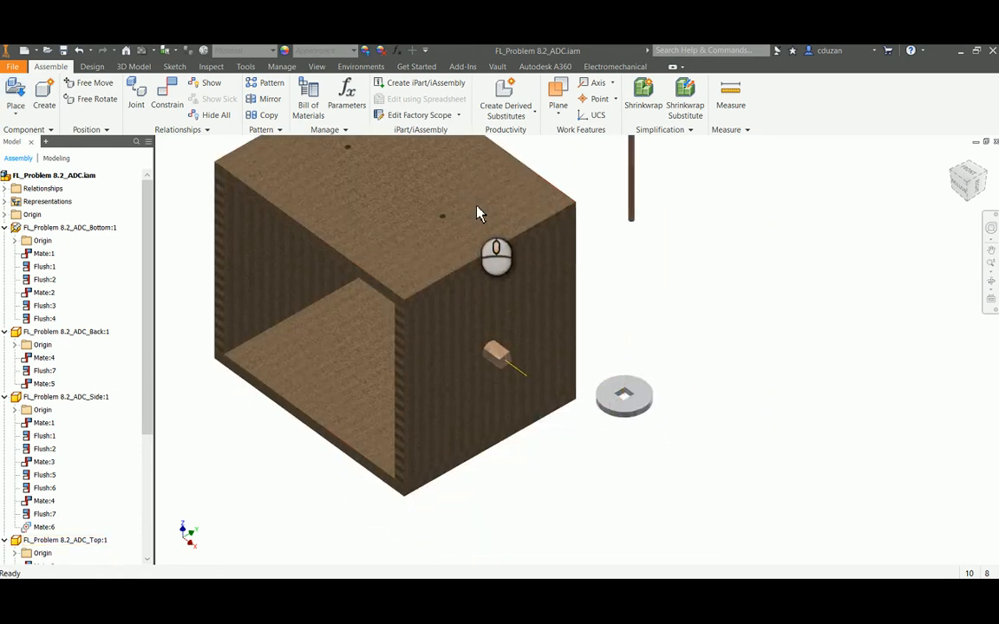
pyautogui.scroll(3, 524, 389)
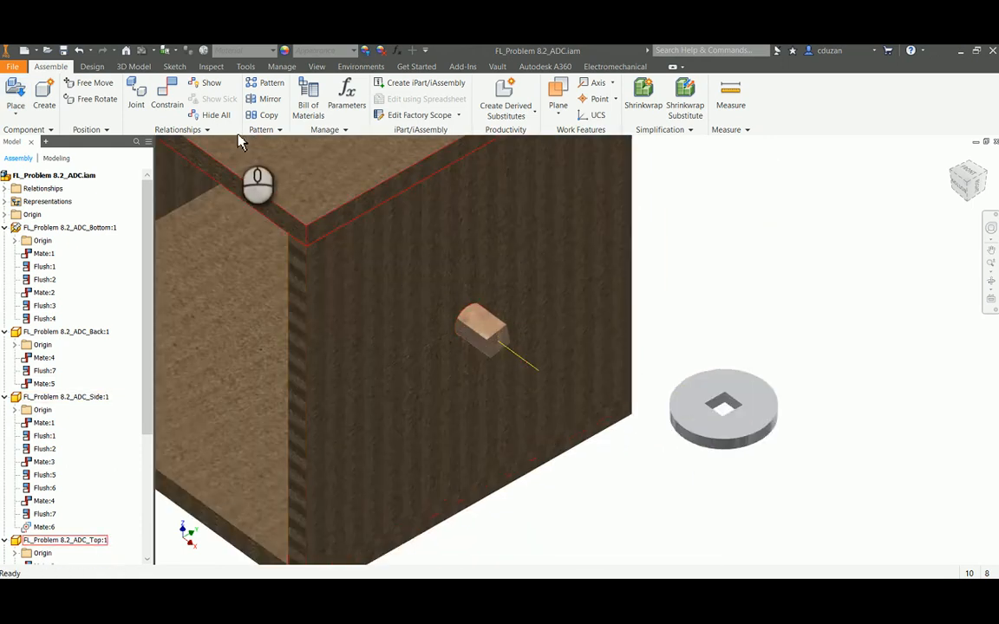
pyautogui.click(164, 97)
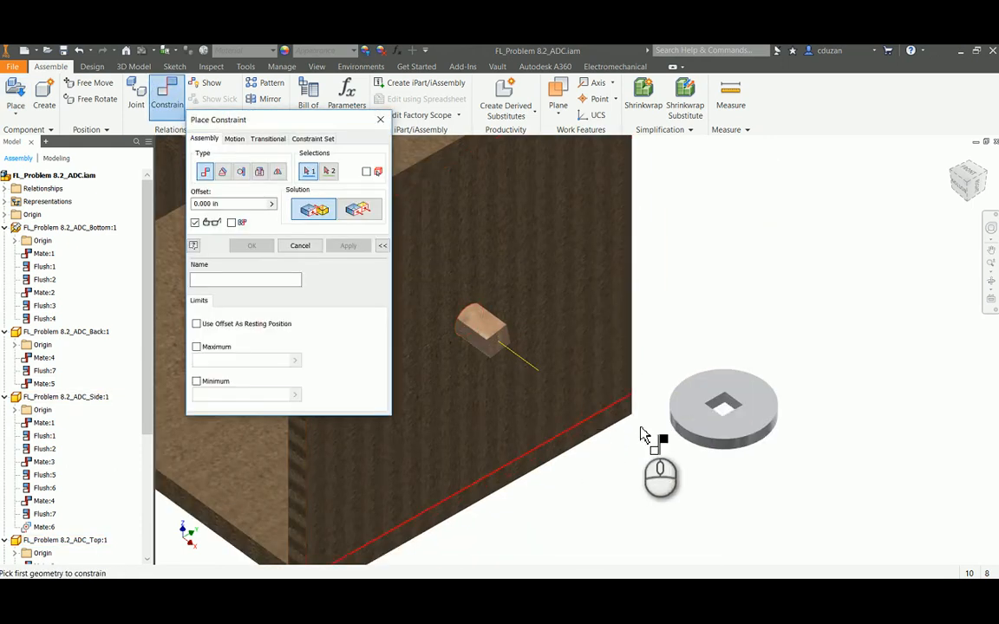
pyautogui.scroll(5, 694, 425)
pyautogui.click(763, 362)
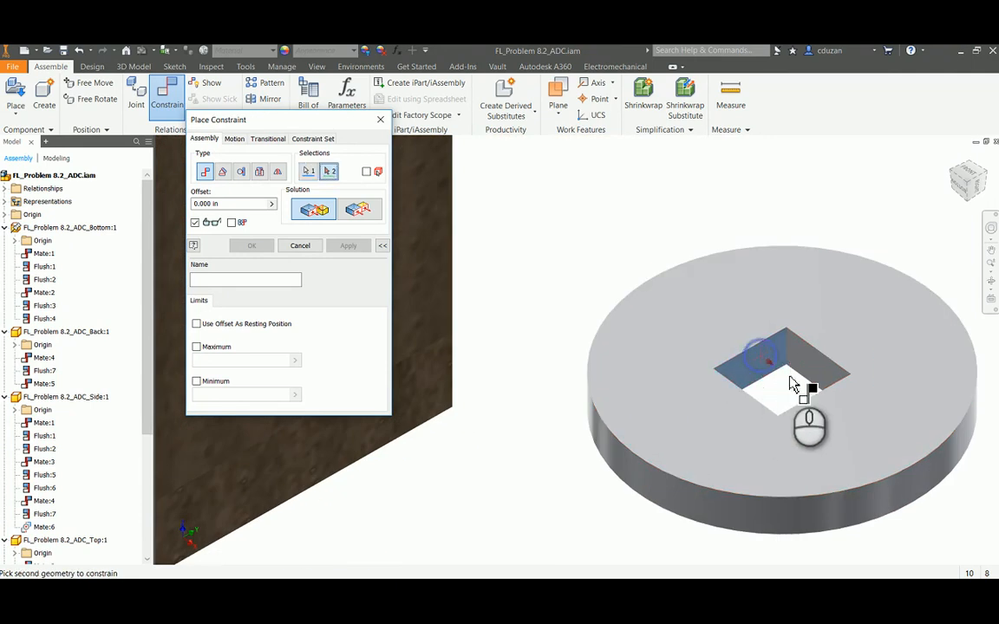
pyautogui.scroll(-5, 526, 363)
pyautogui.scroll(4, 502, 306)
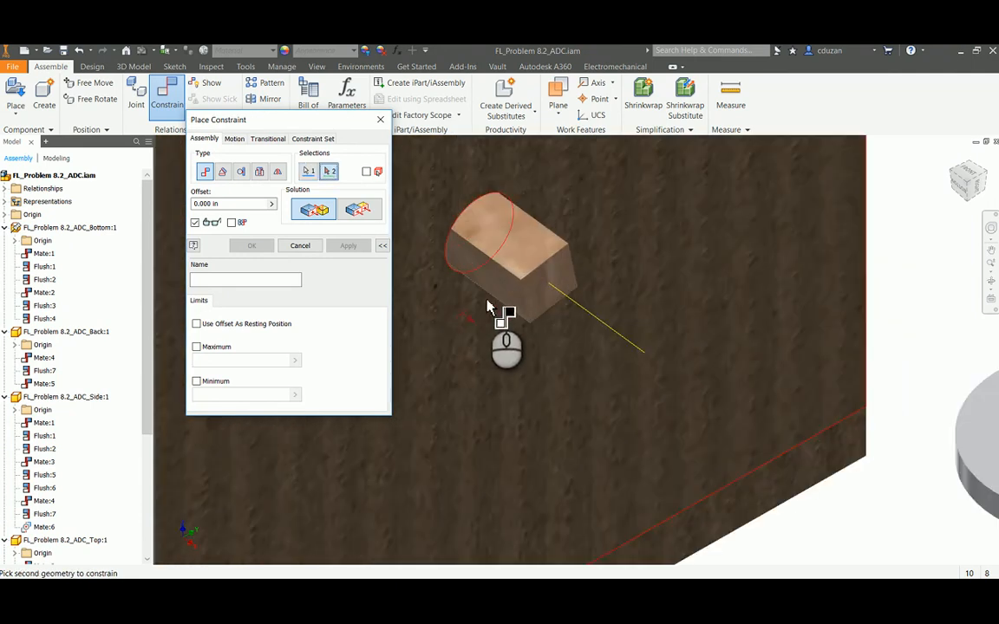
pyautogui.click(535, 252)
pyautogui.click(348, 246)
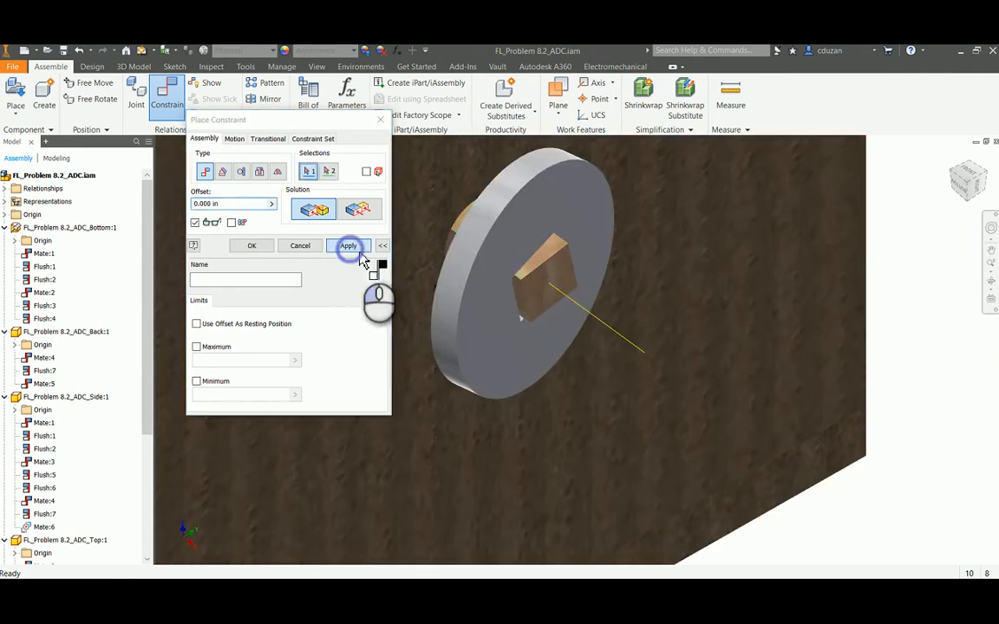
# - Constrain the shaft collar's outer face flush with the axle's end face at a 0.000 in offset
pyautogui.click(359, 210)
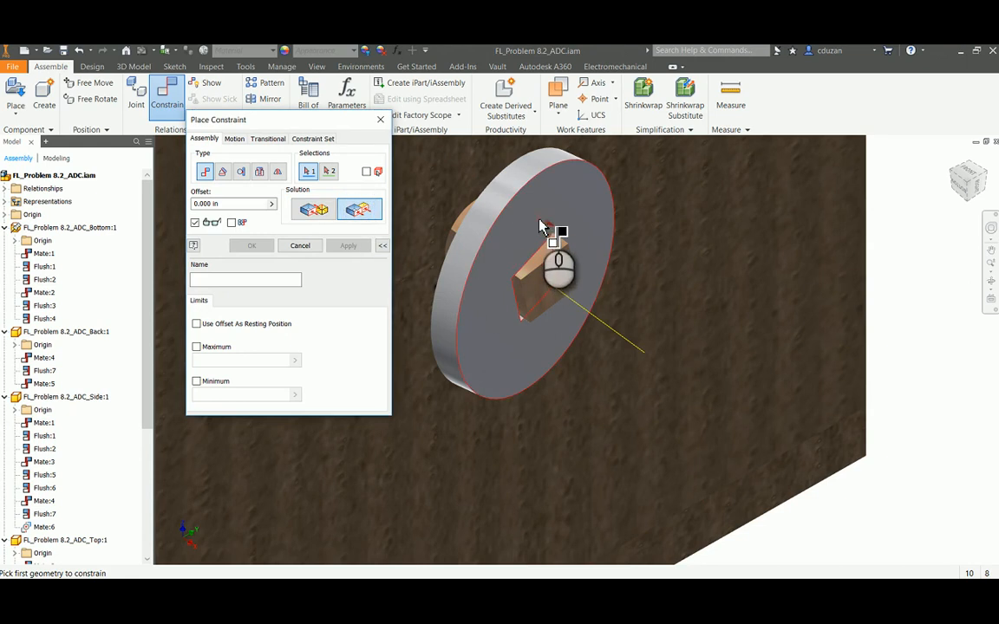
pyautogui.click(543, 227)
pyautogui.click(564, 279)
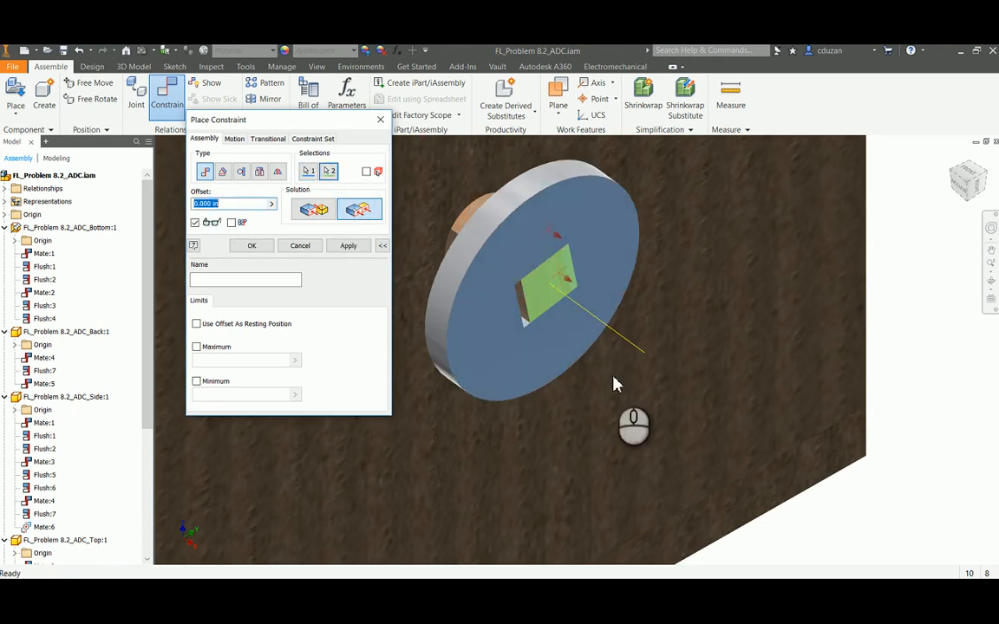
pyautogui.click(349, 246)
# - Mate an adjacent inner wall of the collar's square hole to the axle's matching side face using the Mate solution
pyautogui.scroll(5, 525, 312)
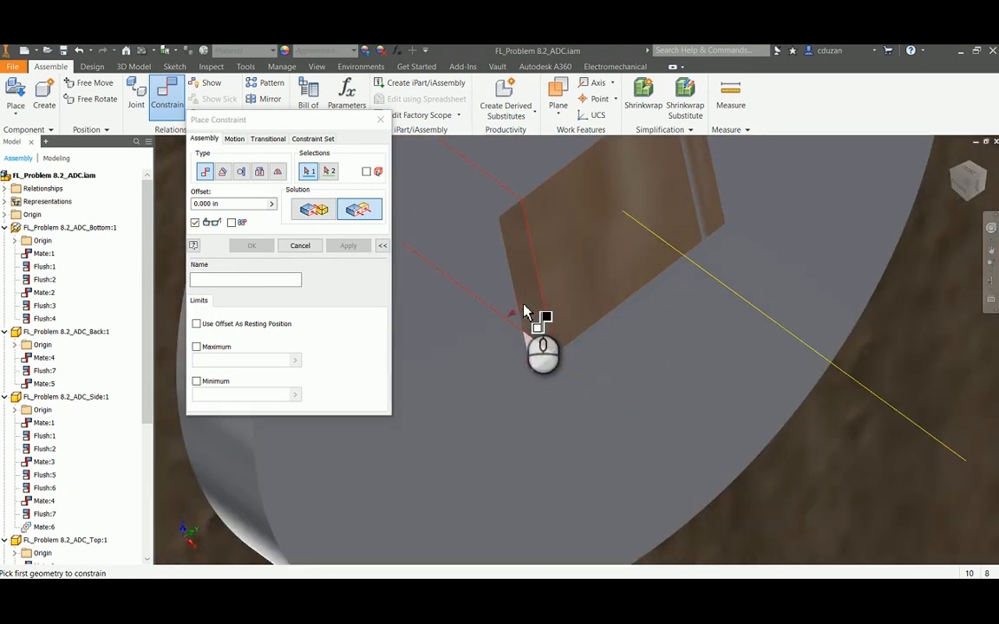
pyautogui.click(531, 300)
pyautogui.scroll(-3, 555, 338)
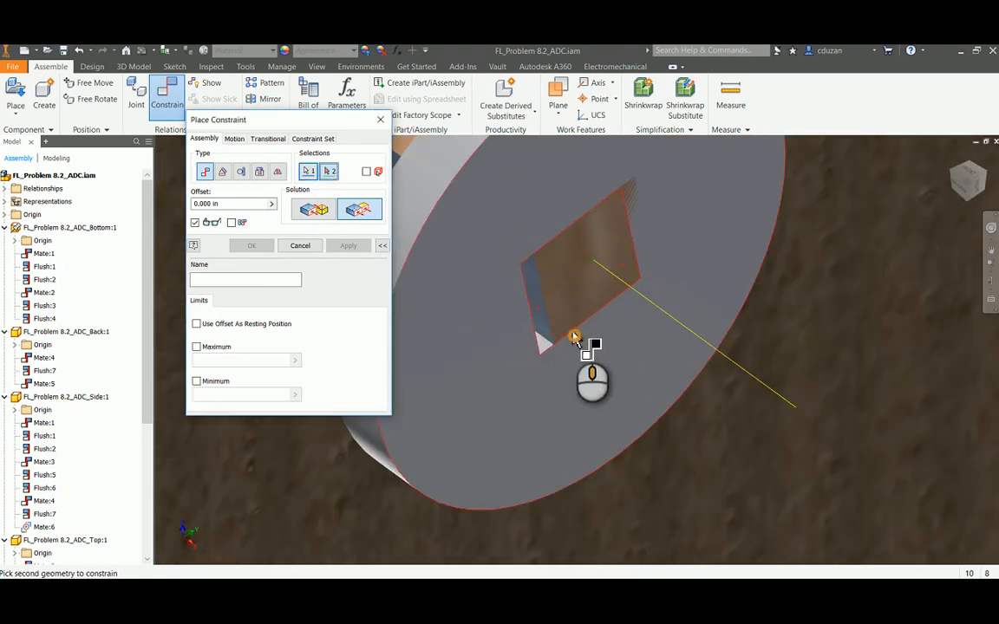
pyautogui.keyDown('shift'); pyautogui.moveTo(574, 336); pyautogui.dragTo(425, 398, button='middle'); pyautogui.keyUp('shift')
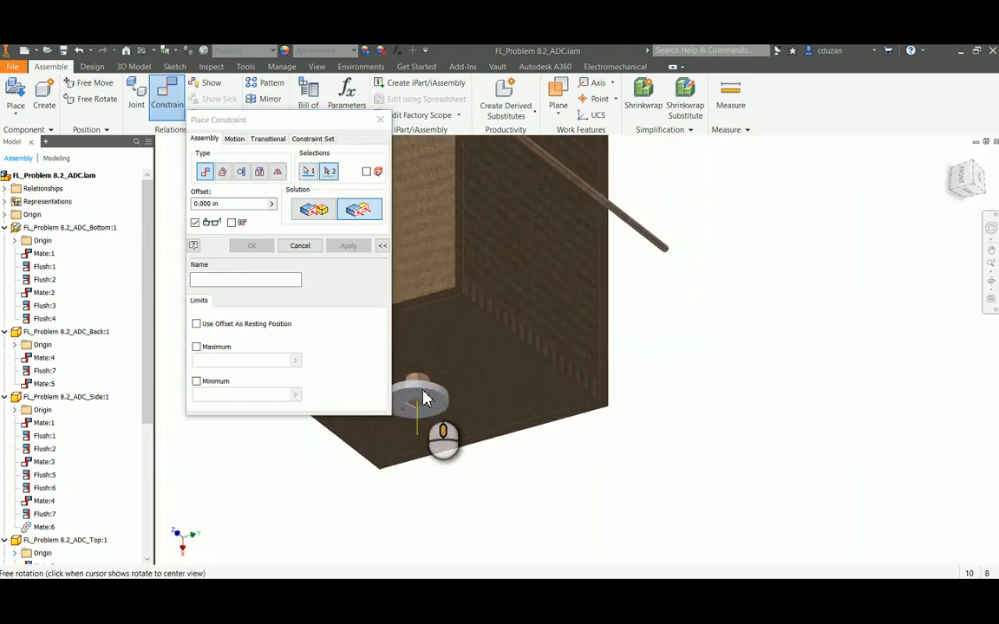
pyautogui.scroll(8, 409, 404)
pyautogui.click(469, 354)
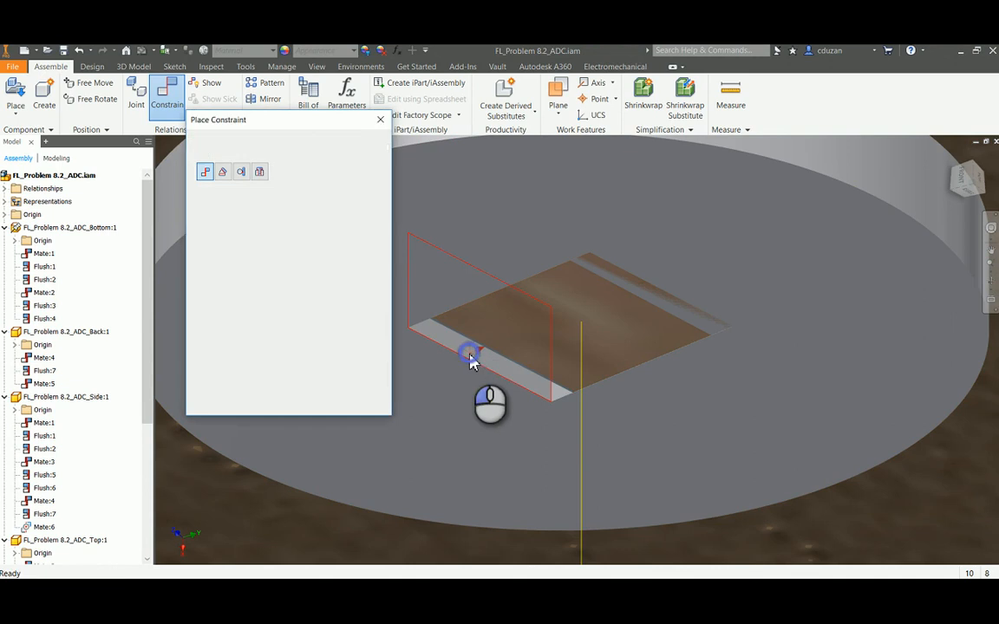
pyautogui.click(314, 209)
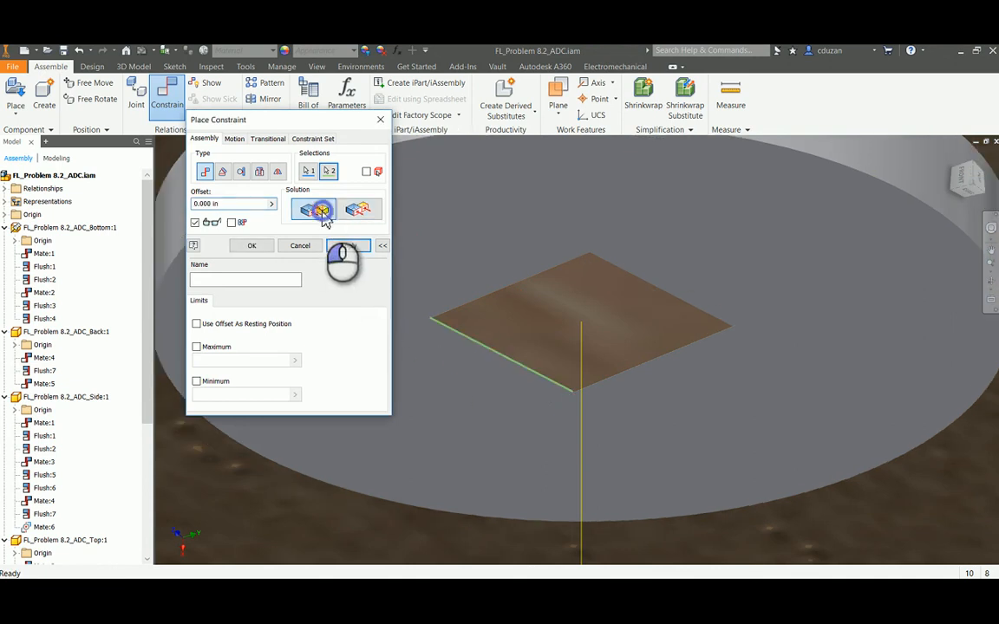
pyautogui.click(356, 247)
pyautogui.click(306, 248)
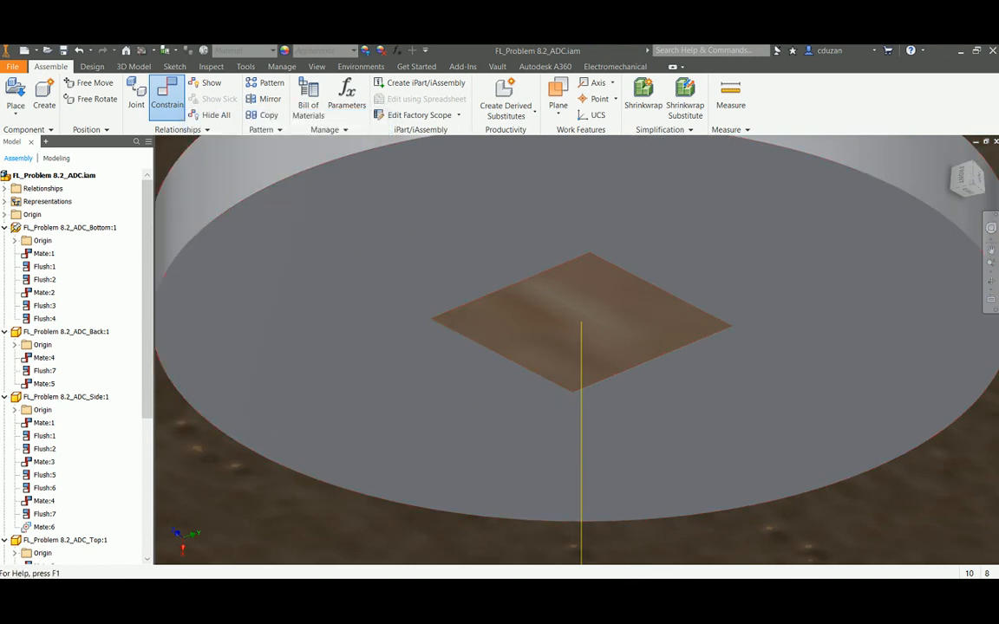
# - Rotate the shaft collar slightly about the axle's axis to test that both parts move together
pyautogui.scroll(-5, 725, 348)
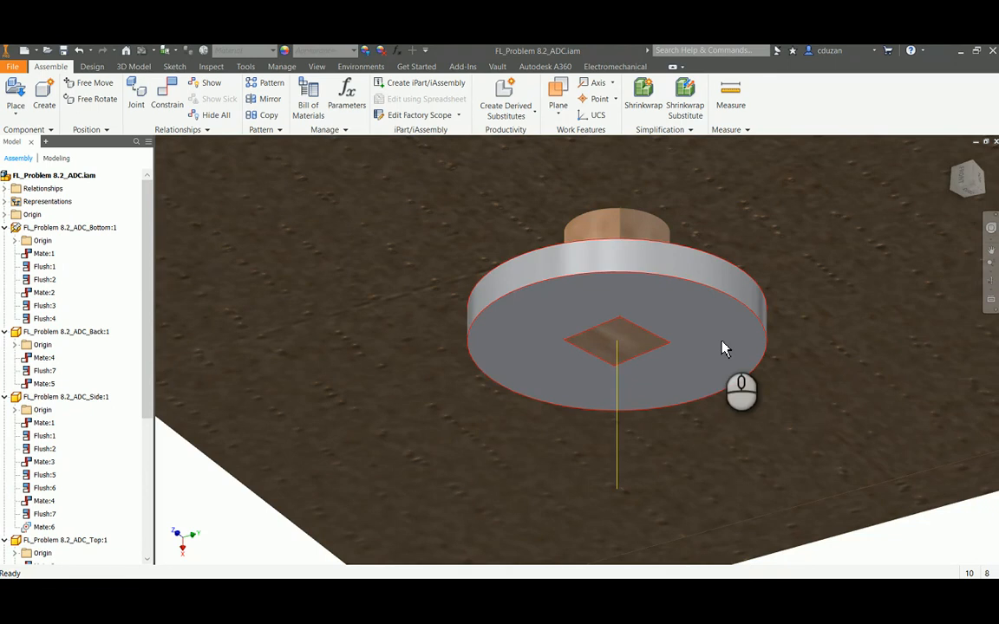
pyautogui.keyDown('shift'); pyautogui.moveTo(725, 349); pyautogui.dragTo(831, 367, button='middle'); pyautogui.keyUp('shift')
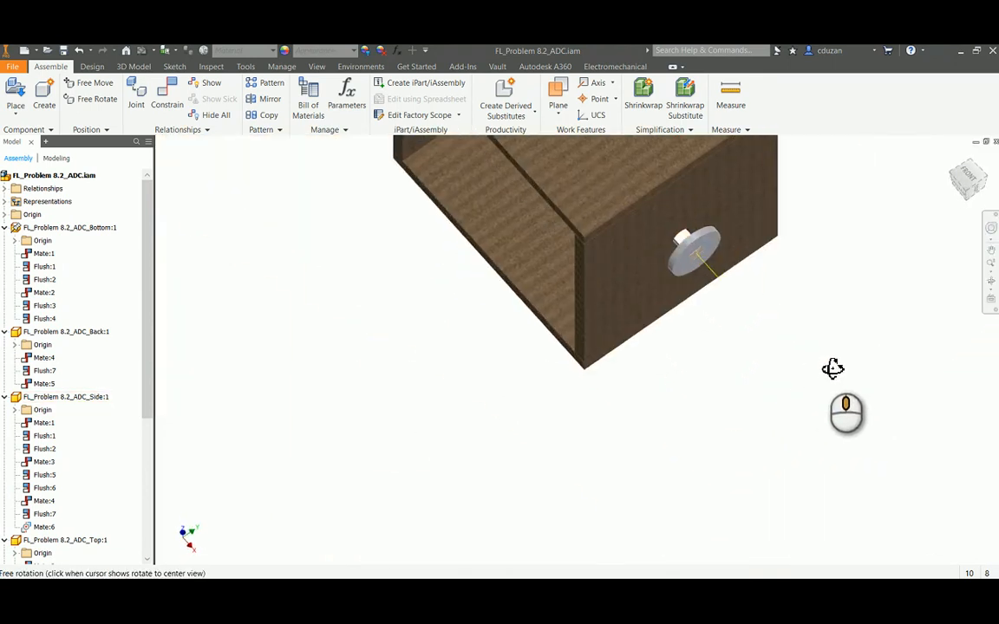
pyautogui.scroll(5, 685, 230)
pyautogui.scroll(3, 685, 230)
pyautogui.moveTo(733, 287); pyautogui.dragTo(761, 289)
pyautogui.scroll(-3, 771, 329)
pyautogui.scroll(-2, 772, 328)
pyautogui.scroll(3, 774, 321)
pyautogui.scroll(-3, 774, 326)
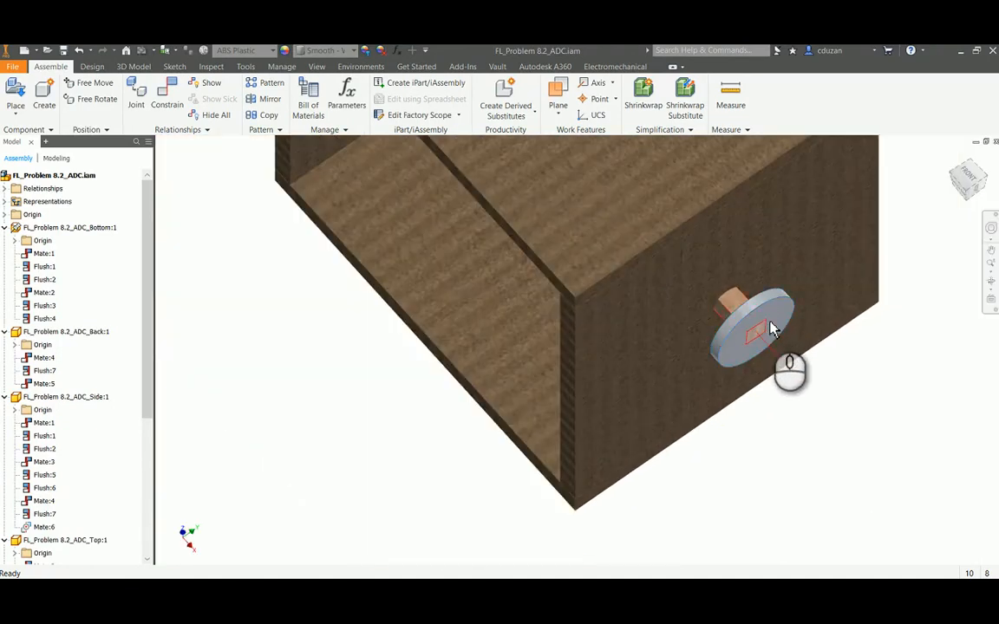
# - Pull the shaft collar and its attached axle farther outward through the side panel hole
pyautogui.keyDown('shift'); pyautogui.moveTo(774, 328); pyautogui.dragTo(841, 351, button='middle'); pyautogui.keyUp('shift')
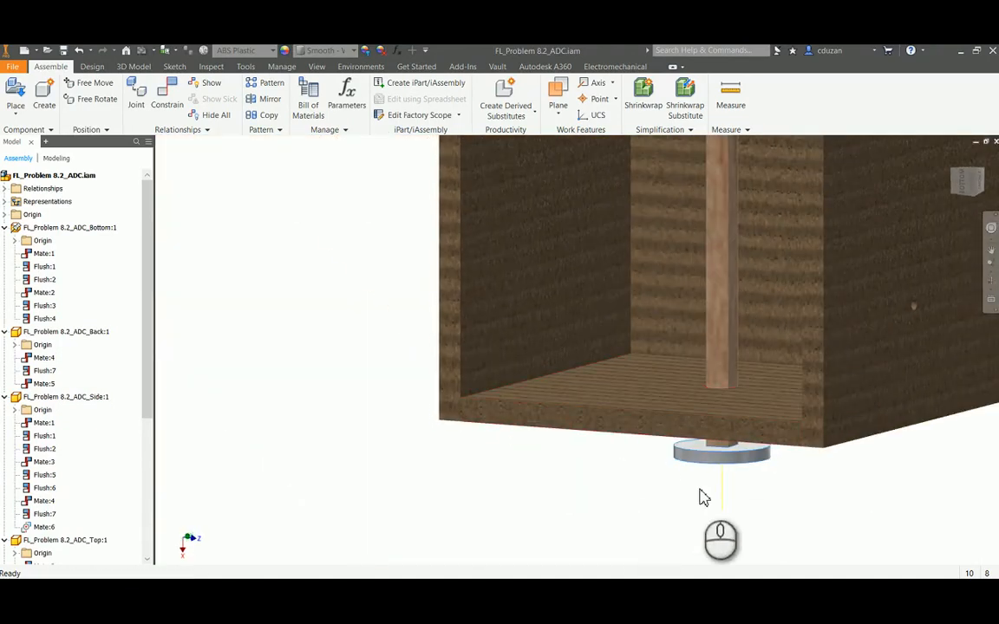
pyautogui.moveTo(734, 462); pyautogui.dragTo(734, 545)
pyautogui.scroll(-3, 680, 405)
pyautogui.scroll(5, 686, 430)
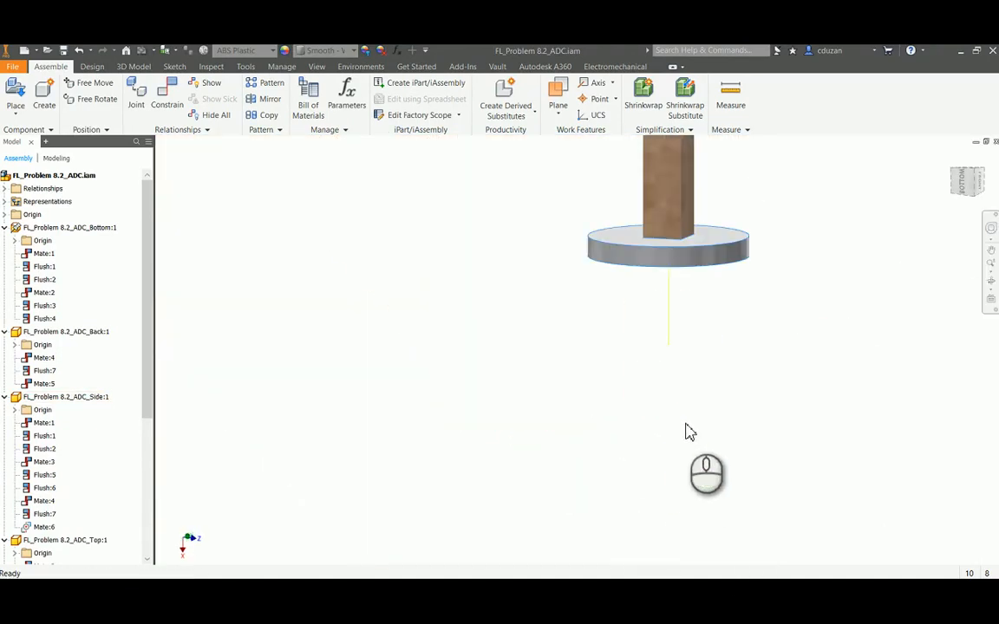
# - Mate the inner face of the axle's shaft collar against the outer face of the box's side panel at a 0.000 in offset
pyautogui.moveTo(687, 430); pyautogui.dragTo(685, 465, button='middle')
pyautogui.moveTo(668, 301); pyautogui.dragTo(648, 441, button='middle')
pyautogui.moveTo(625, 339)
pyautogui.mouseDown()
pyautogui.moveTo(631, 354)
pyautogui.moveTo(625, 342)
pyautogui.mouseUp()
pyautogui.click(770, 387)
pyautogui.moveTo(751, 397)
pyautogui.keyDown('shift'); pyautogui.mouseDown(button='middle')
pyautogui.moveTo(754, 408)
pyautogui.moveTo(735, 409)
pyautogui.mouseUp(button='middle'); pyautogui.keyUp('shift')
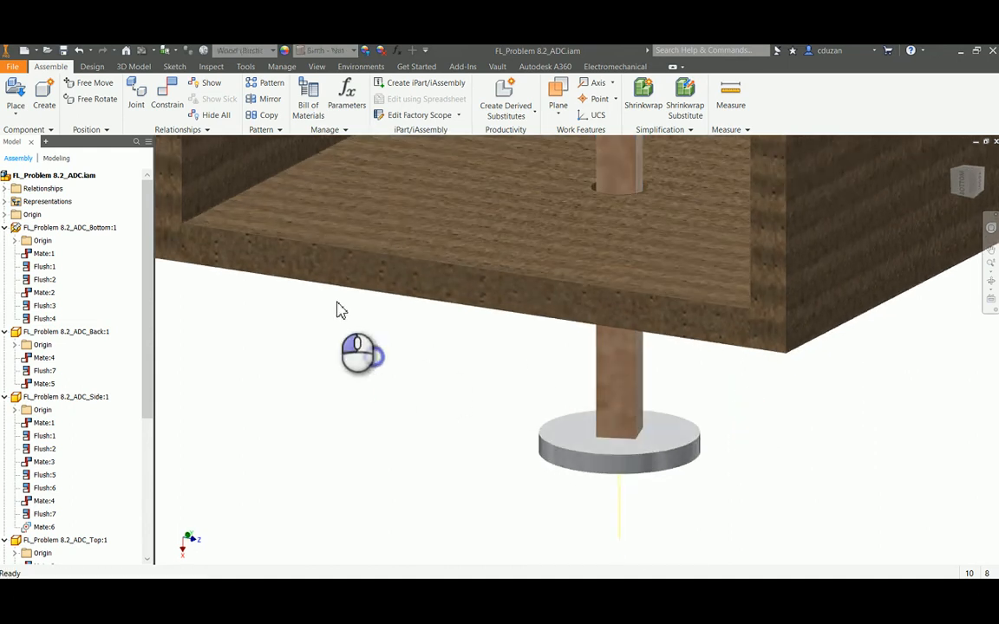
pyautogui.click(161, 106)
pyautogui.click(584, 467)
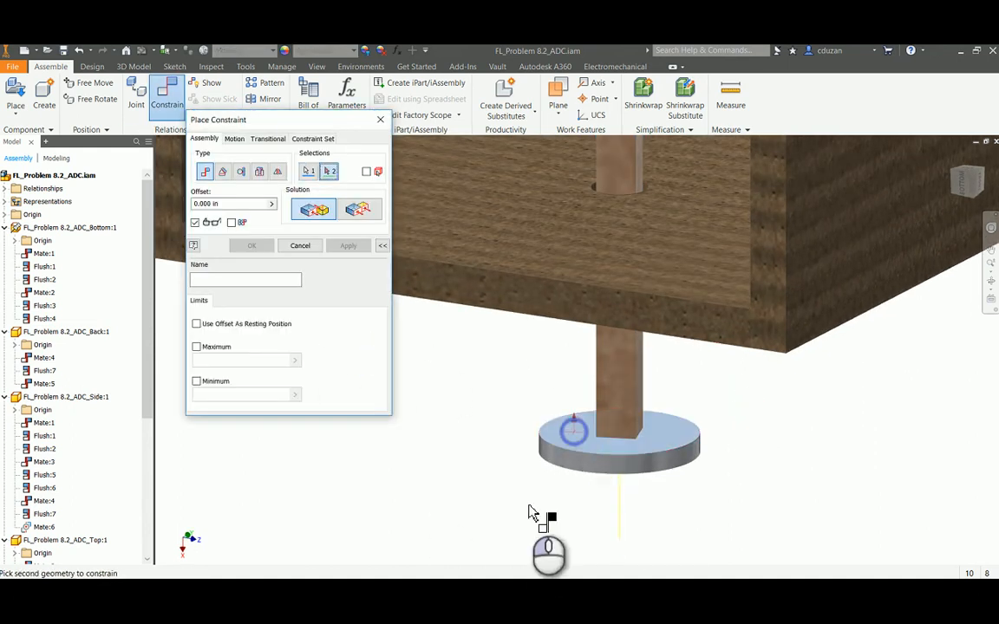
pyautogui.keyDown('shift'); pyautogui.moveTo(450, 466); pyautogui.dragTo(493, 268, button='middle'); pyautogui.keyUp('shift')
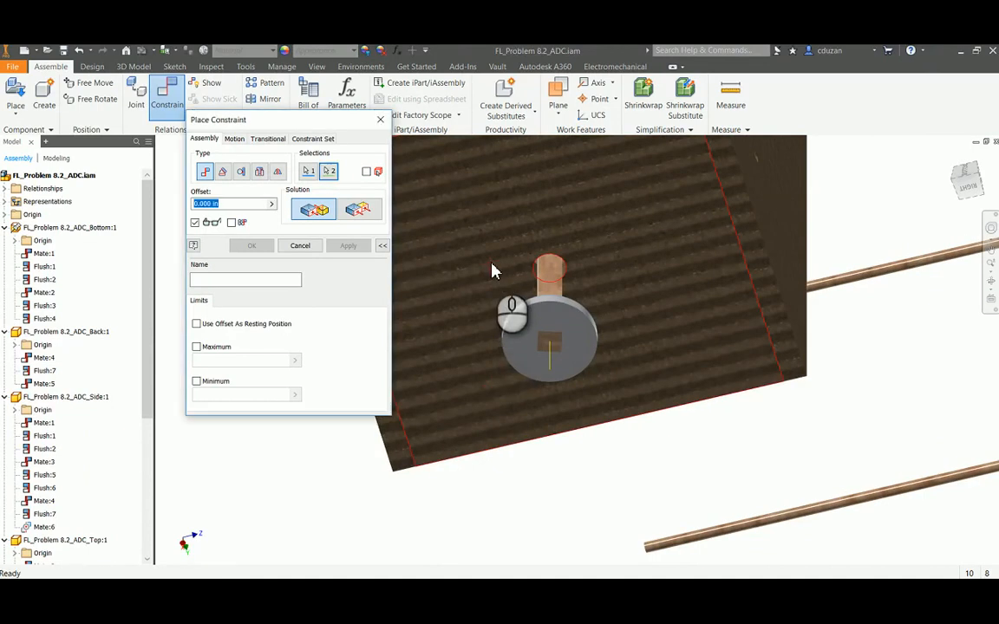
pyautogui.click(529, 355)
pyautogui.keyDown('shift'); pyautogui.moveTo(637, 386); pyautogui.dragTo(824, 357, button='middle'); pyautogui.keyUp('shift')
pyautogui.click(348, 245)
pyautogui.click(300, 245)
# - Mate an inner wall of the second shaft collar's square hole to the matching flat face at the axle's free end with a 0.000 in offset
pyautogui.scroll(5, 555, 431)
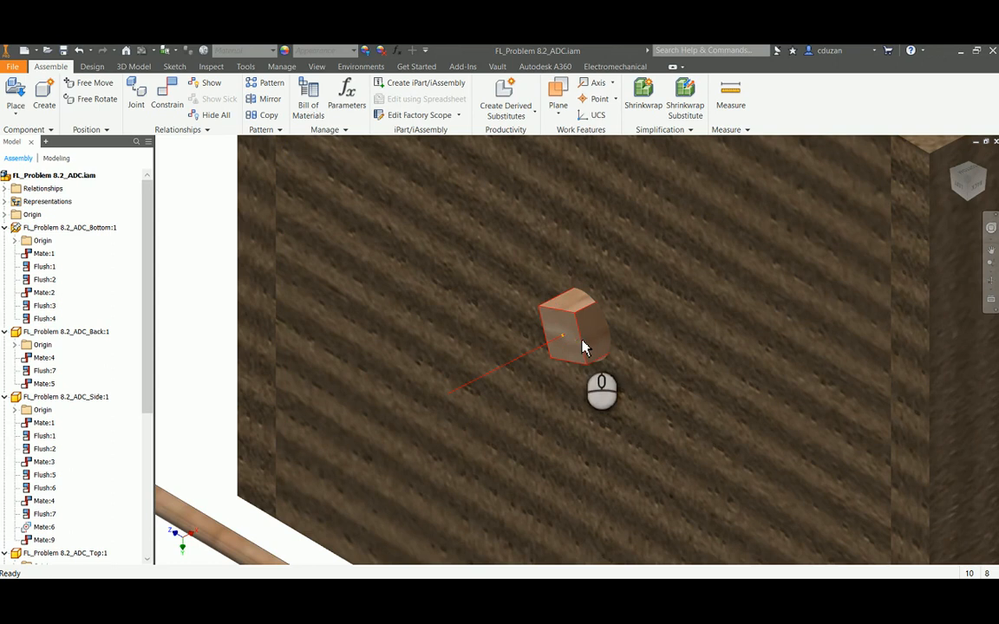
pyautogui.scroll(-5, 570, 338)
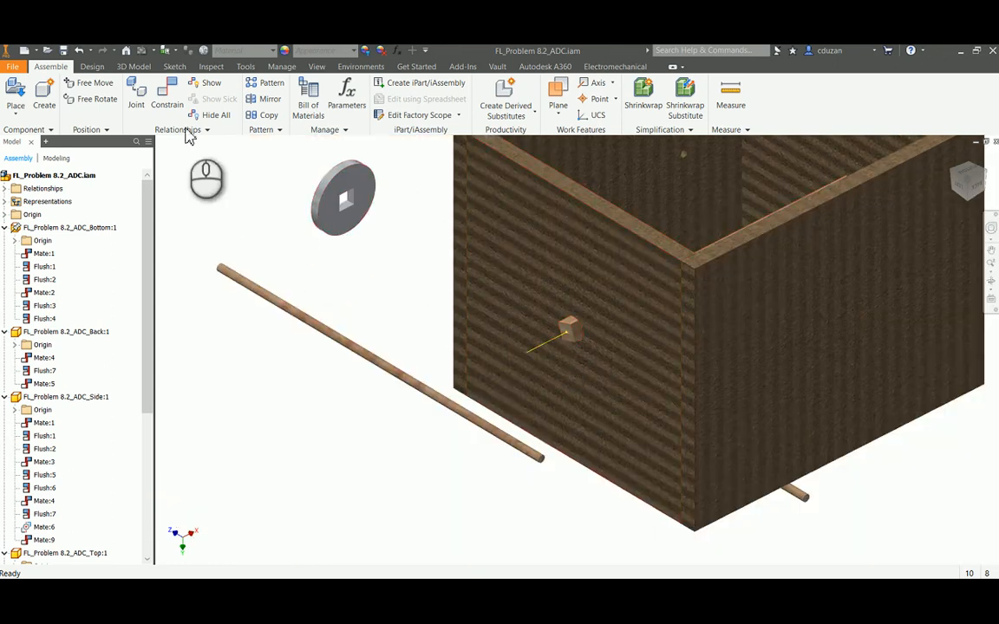
pyautogui.click(167, 97)
pyautogui.scroll(5, 427, 260)
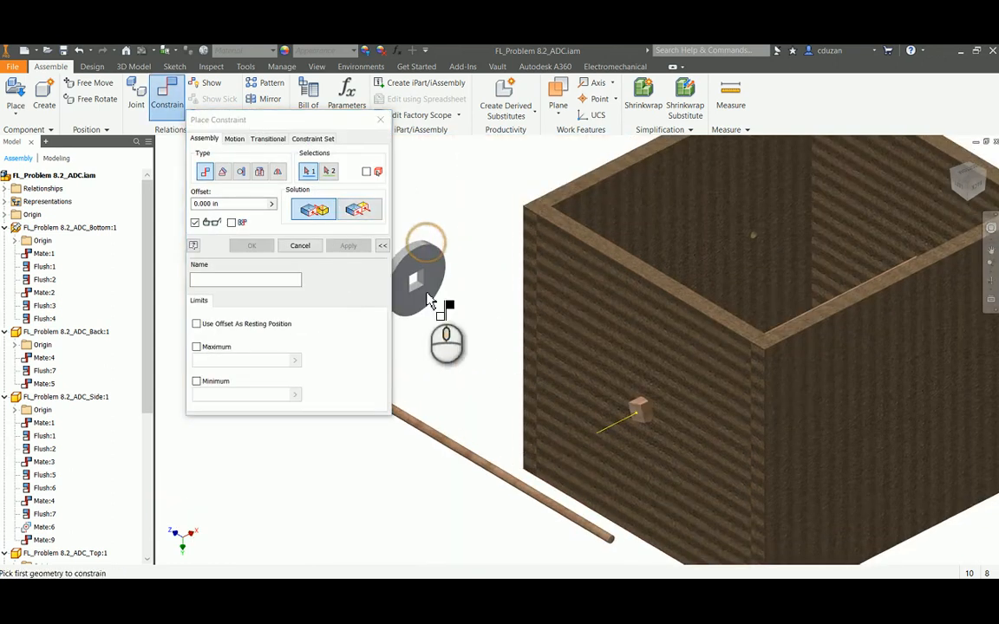
pyautogui.click(423, 267)
pyautogui.scroll(-2, 583, 404)
pyautogui.scroll(8, 590, 390)
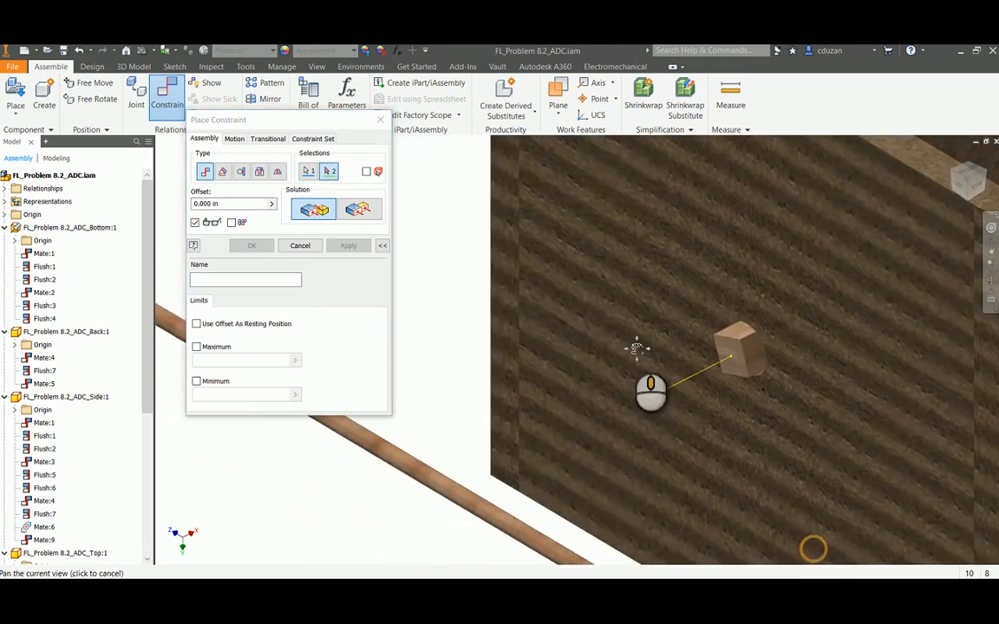
pyautogui.click(610, 268)
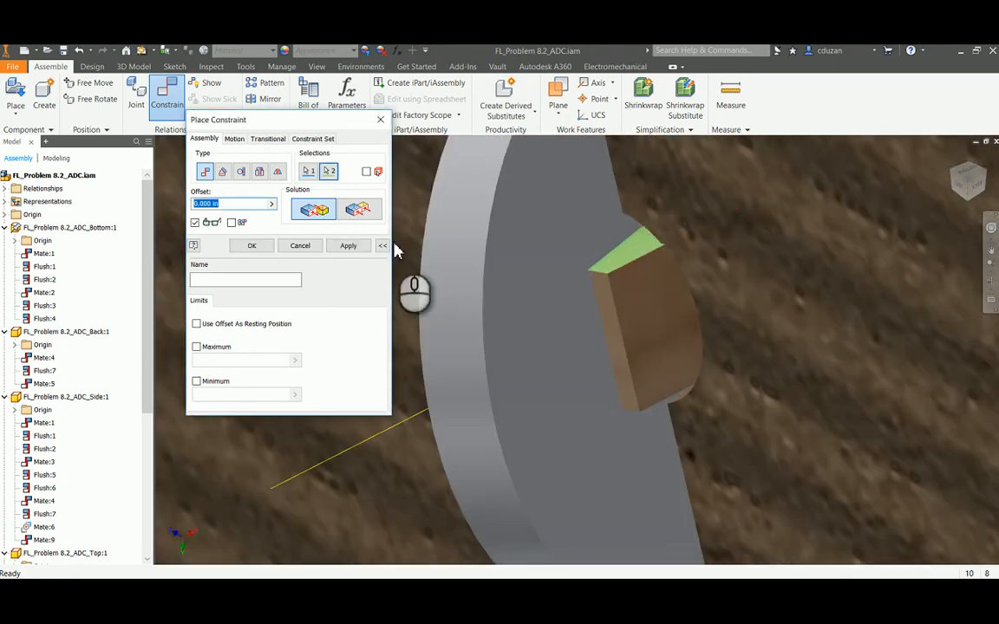
pyautogui.click(351, 247)
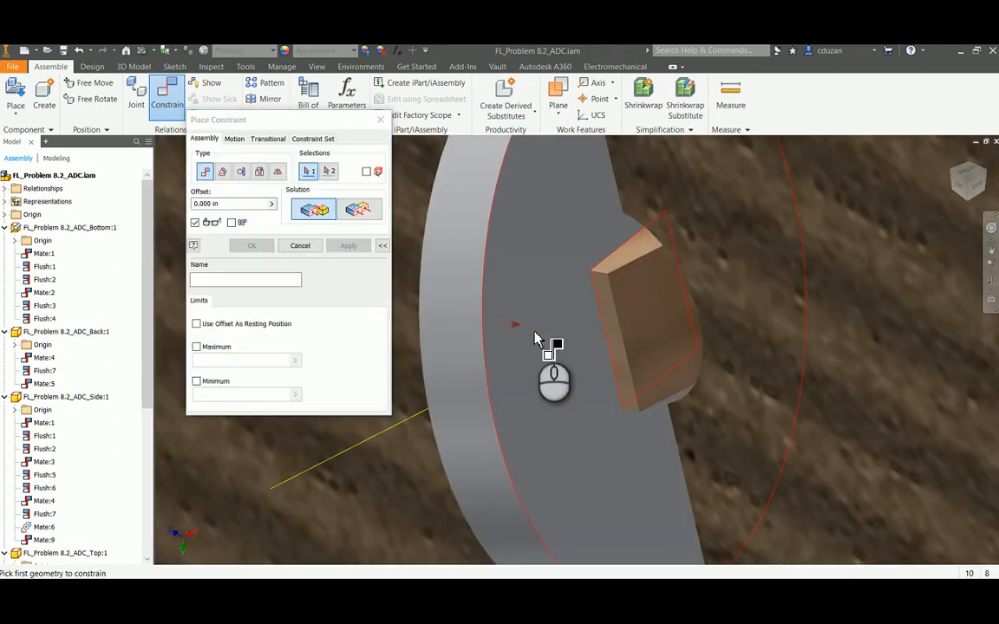
# - Constrain the second shaft collar's outer face flush with the axle's end face at a 0.000 in offset
pyautogui.moveTo(591, 343)
pyautogui.keyDown('shift'); pyautogui.mouseDown(button='middle')
pyautogui.moveTo(627, 347)
pyautogui.moveTo(575, 338)
pyautogui.mouseUp(button='middle'); pyautogui.keyUp('shift')
pyautogui.scroll(3, 574, 338)
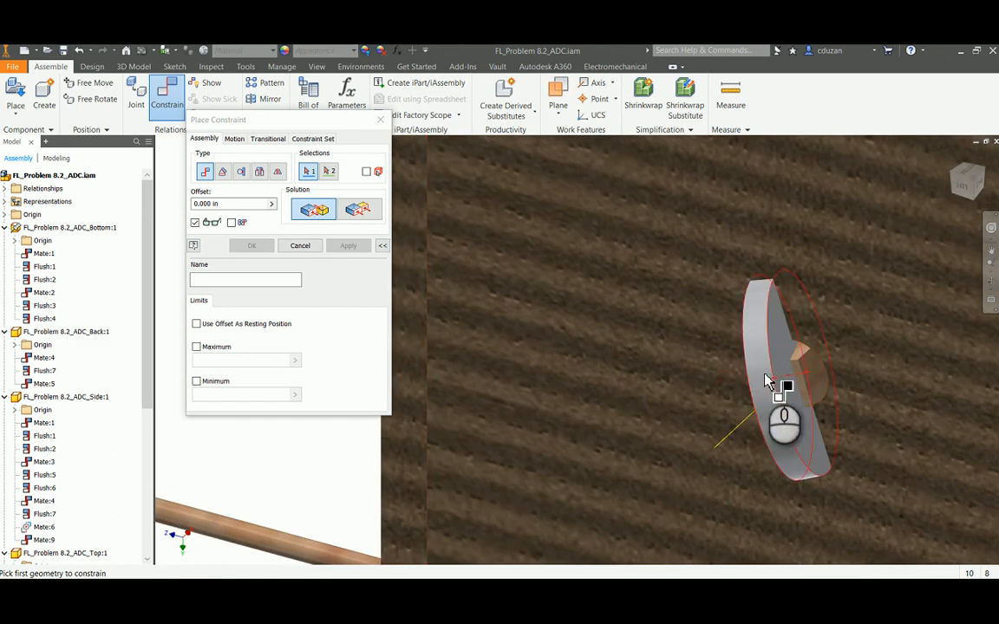
pyautogui.click(361, 206)
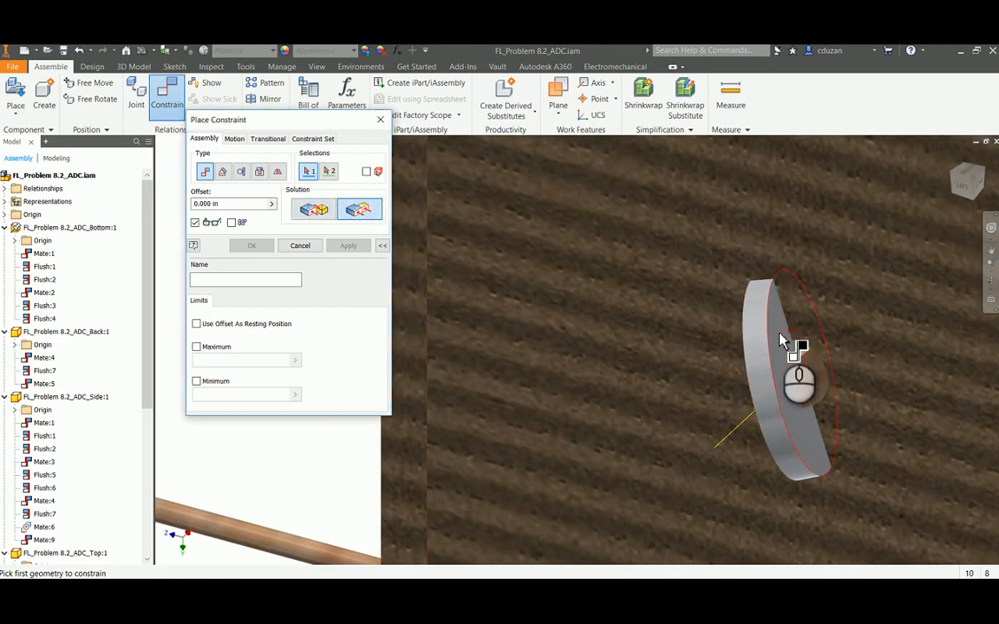
pyautogui.scroll(-3, 798, 381)
pyautogui.click(806, 403)
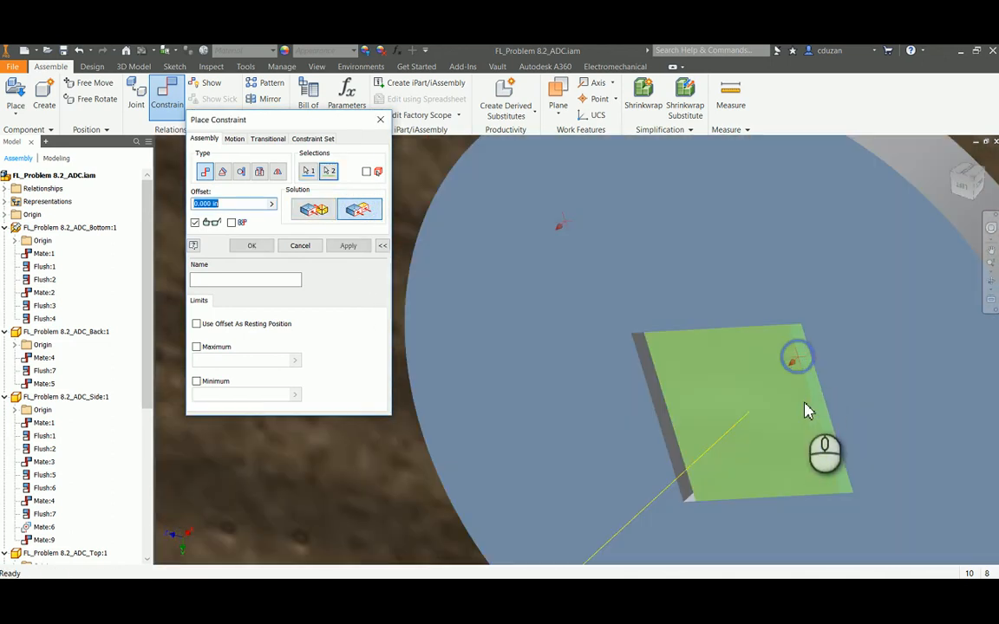
pyautogui.click(348, 247)
pyautogui.click(301, 245)
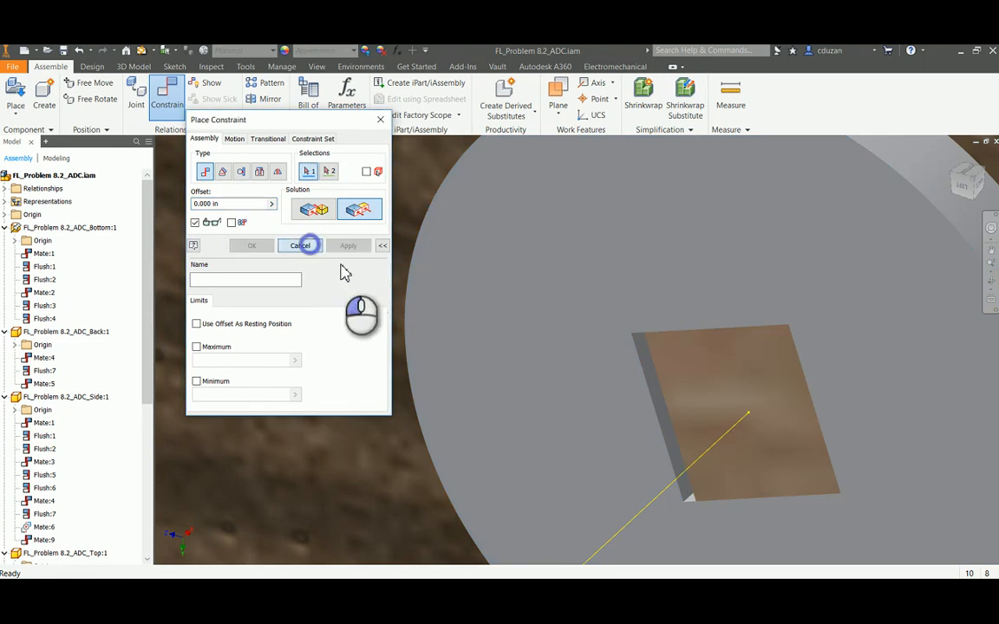
# - Shift the second collar sideways and mate the adjacent wall of its square hole to the axle's side face
pyautogui.moveTo(693, 285); pyautogui.dragTo(610, 300)
pyautogui.scroll(3, 588, 298)
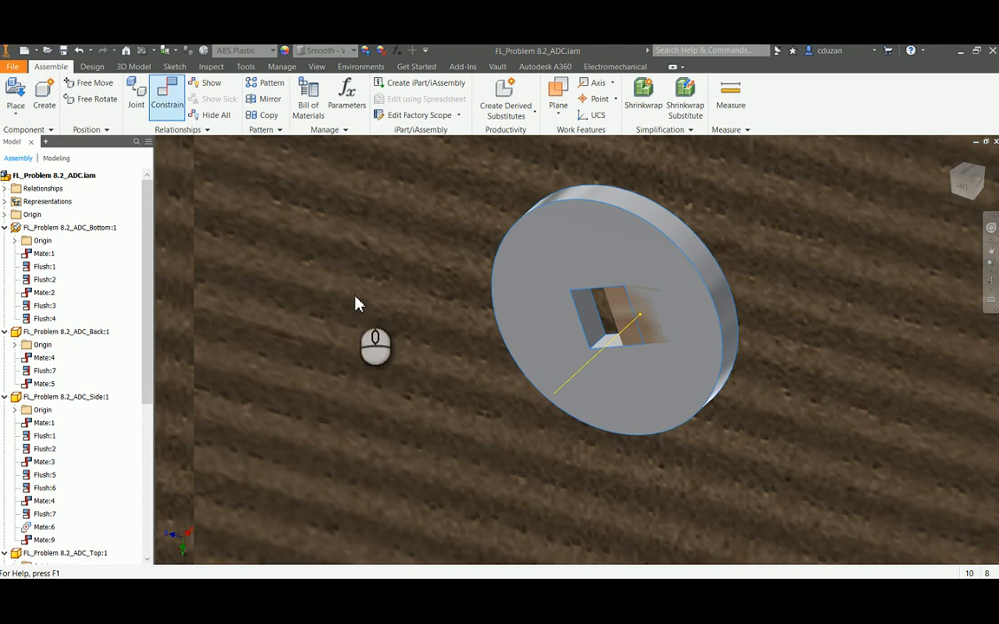
pyautogui.scroll(-5, 568, 327)
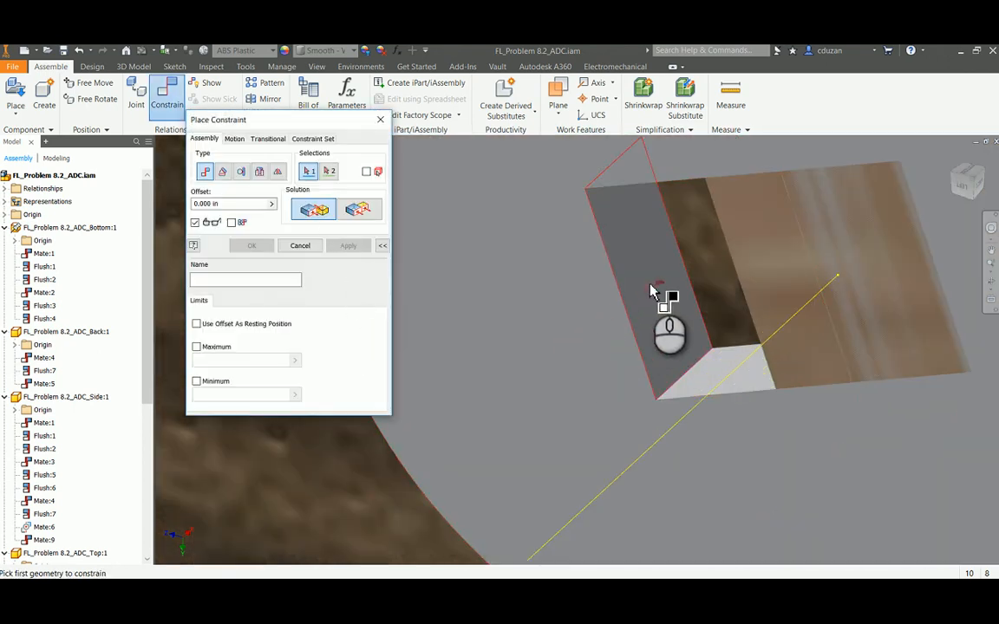
pyautogui.click(655, 338)
pyautogui.keyDown('shift'); pyautogui.moveTo(654, 340); pyautogui.dragTo(777, 282, button='middle'); pyautogui.keyUp('shift')
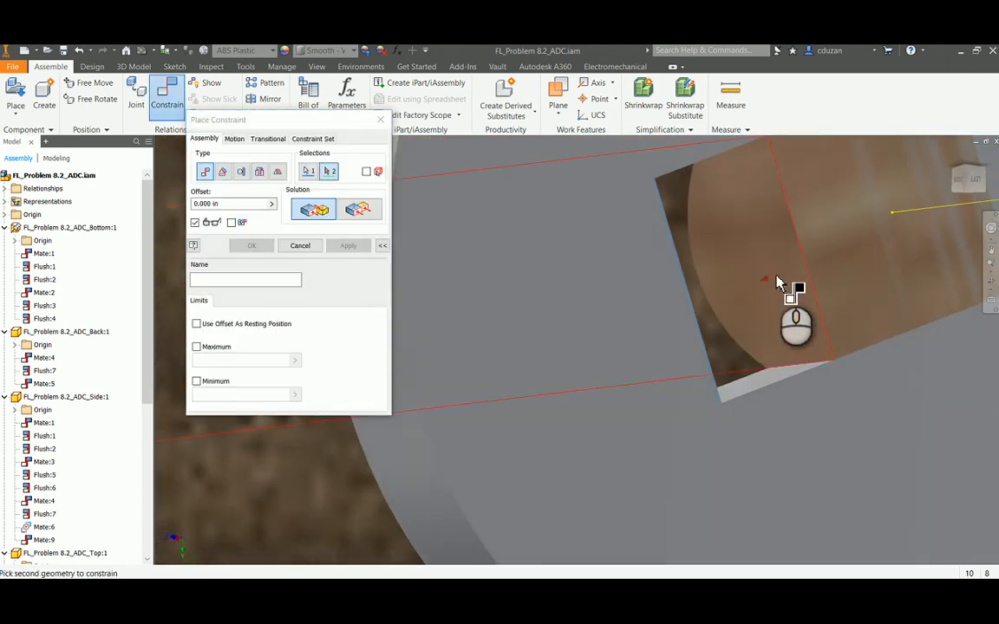
pyautogui.click(777, 282)
pyautogui.click(348, 245)
pyautogui.click(300, 245)
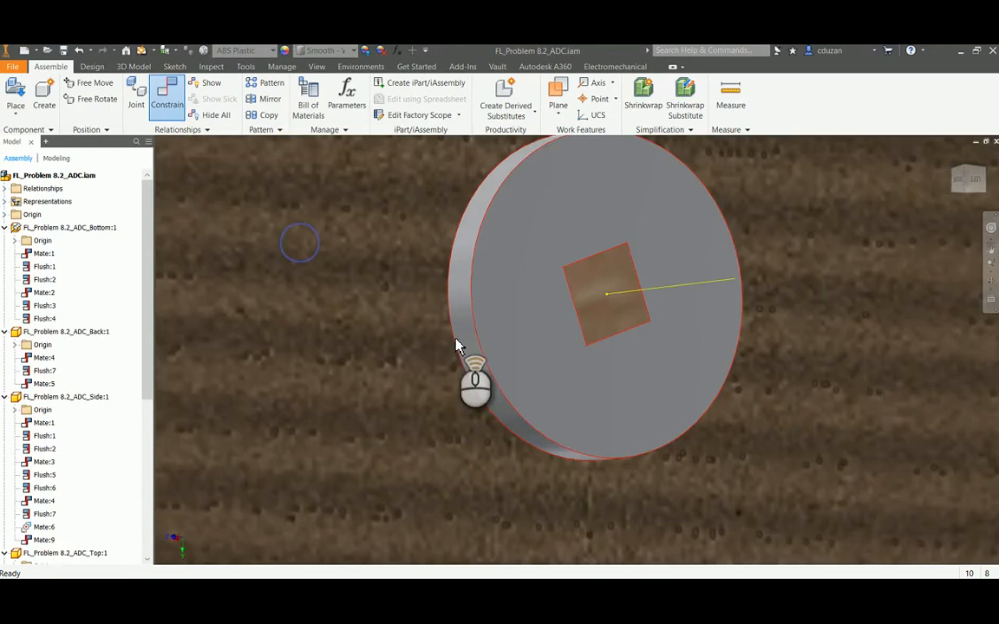
# - Return to the home view and turn the shaft collar on the side panel to test that the axle rotates with it
pyautogui.scroll(5, 456, 342)
pyautogui.keyDown('shift'); pyautogui.moveTo(620, 377); pyautogui.dragTo(417, 381, button='middle'); pyautogui.keyUp('shift')
pyautogui.moveTo(631, 355); pyautogui.dragTo(476, 389, button='middle')
pyautogui.click(954, 161)
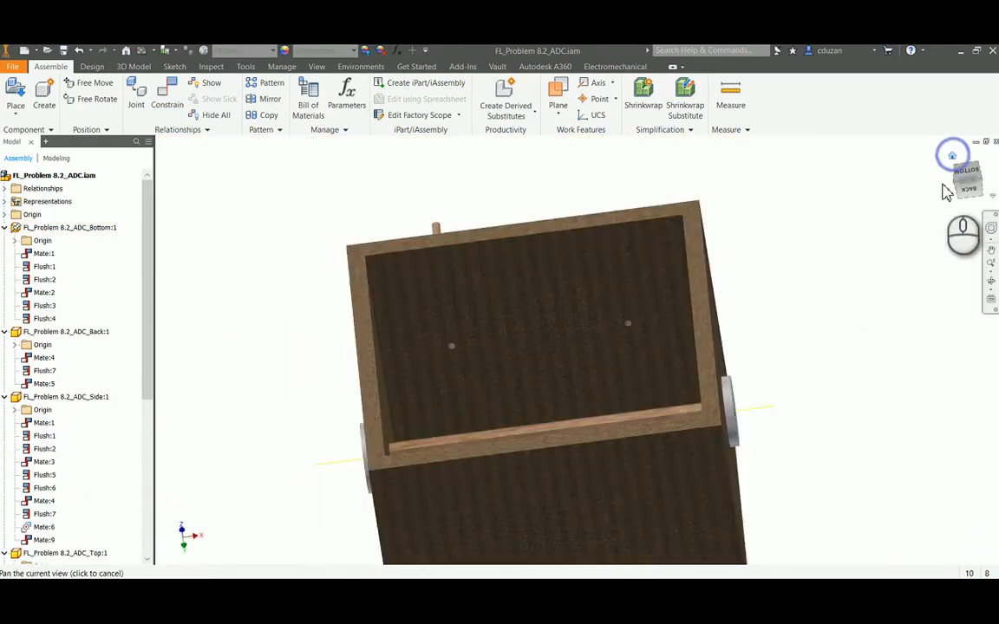
pyautogui.scroll(-5, 598, 492)
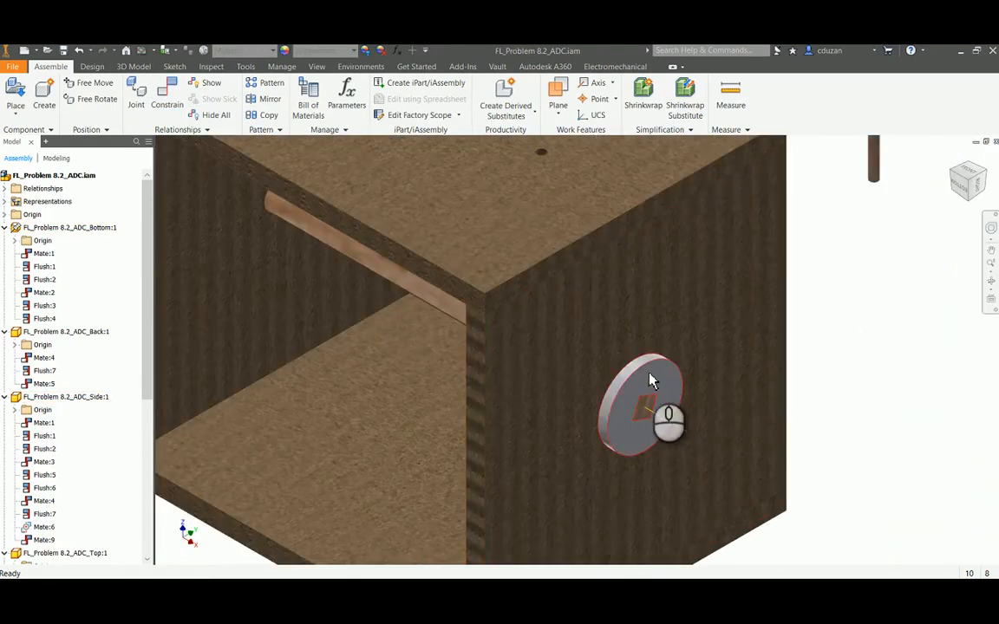
pyautogui.moveTo(652, 379); pyautogui.dragTo(816, 376)
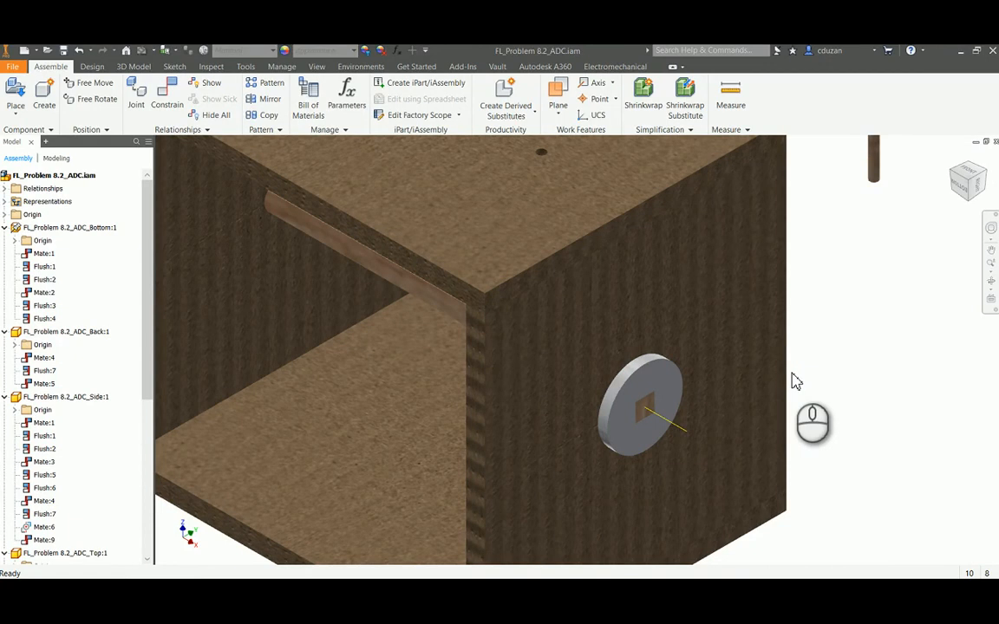
pyautogui.moveTo(887, 291); pyautogui.dragTo(815, 407, button='middle')
pyautogui.scroll(3, 856, 345)
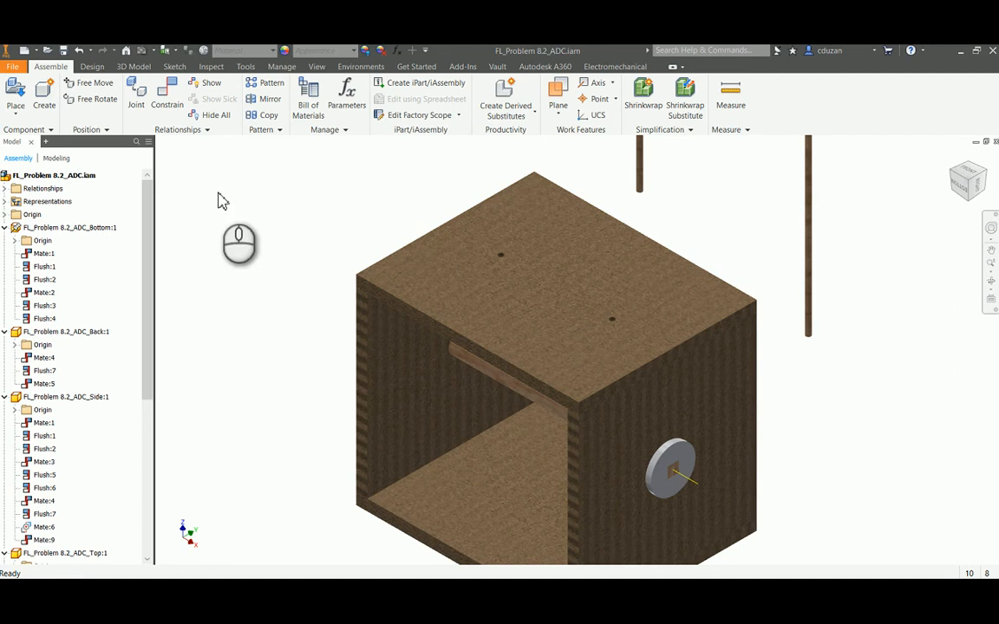
# - Mate the first follower rod's centre axis to the axis of the rear-left hole in the top panel with a 0.000 in offset
pyautogui.click(167, 101)
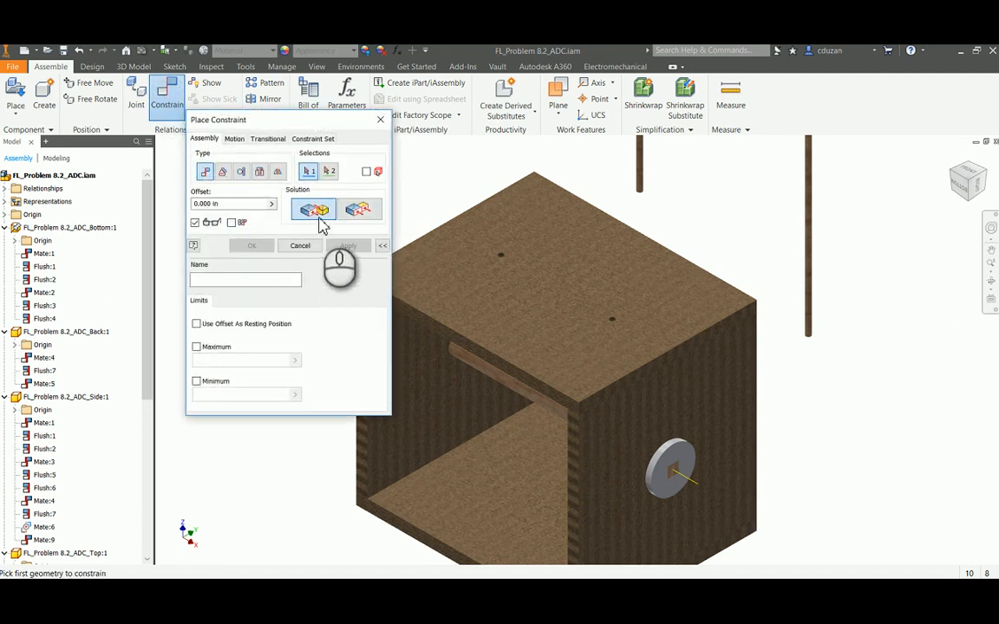
pyautogui.scroll(5, 614, 187)
pyautogui.moveTo(613, 187); pyautogui.dragTo(647, 379, button='middle')
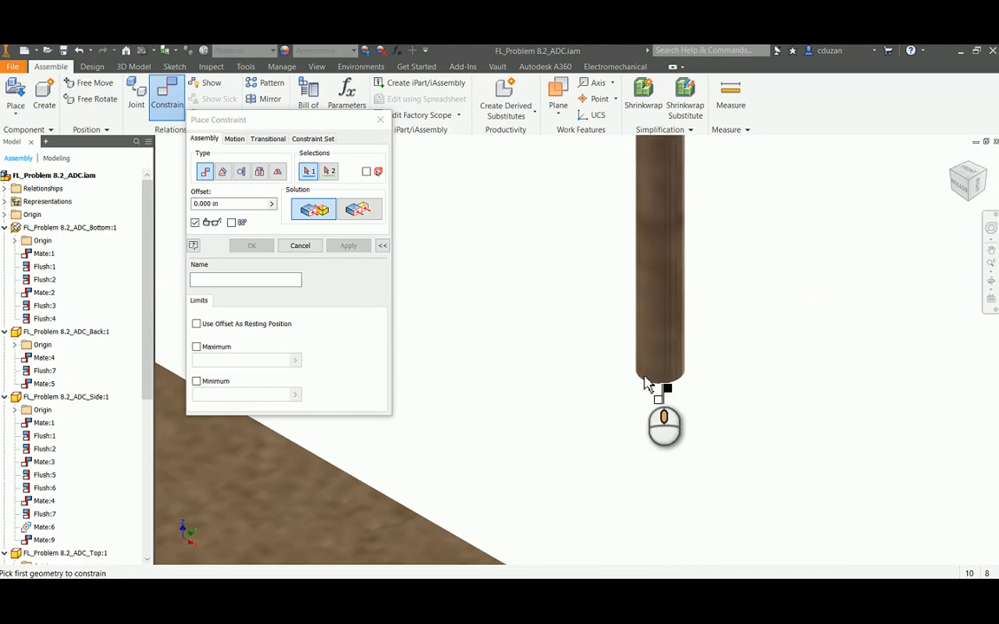
pyautogui.click(665, 287)
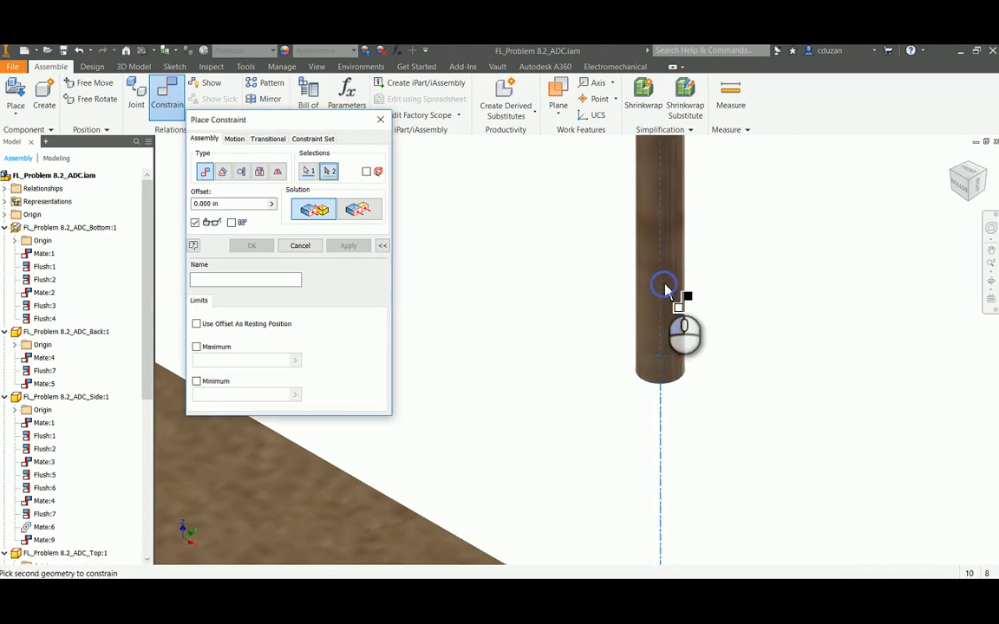
pyautogui.scroll(-5, 665, 287)
pyautogui.scroll(5, 581, 347)
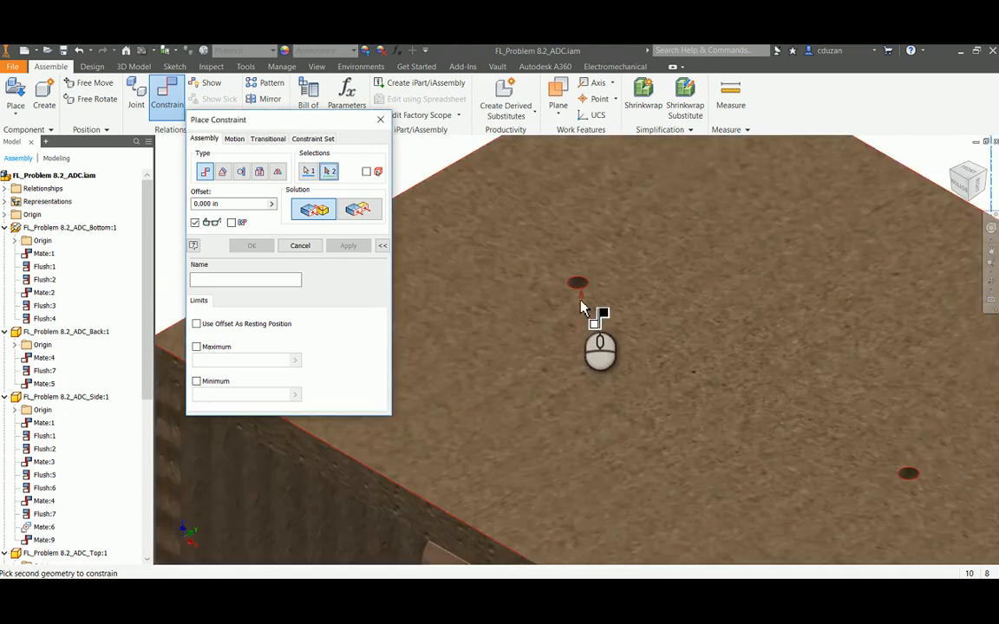
pyautogui.scroll(4, 581, 303)
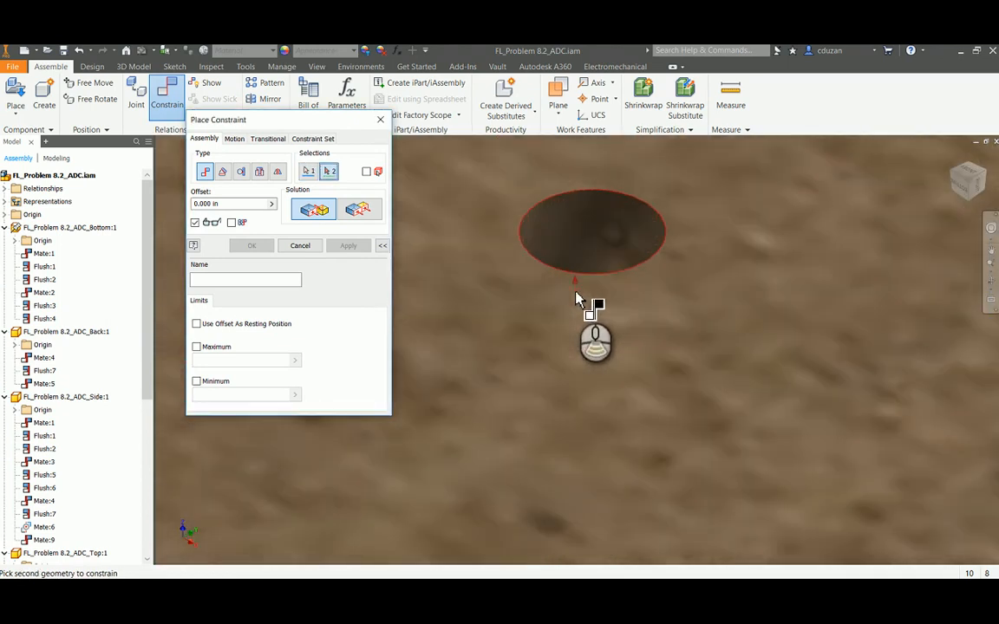
pyautogui.click(616, 224)
pyautogui.scroll(-4, 629, 263)
pyautogui.scroll(-3, 702, 278)
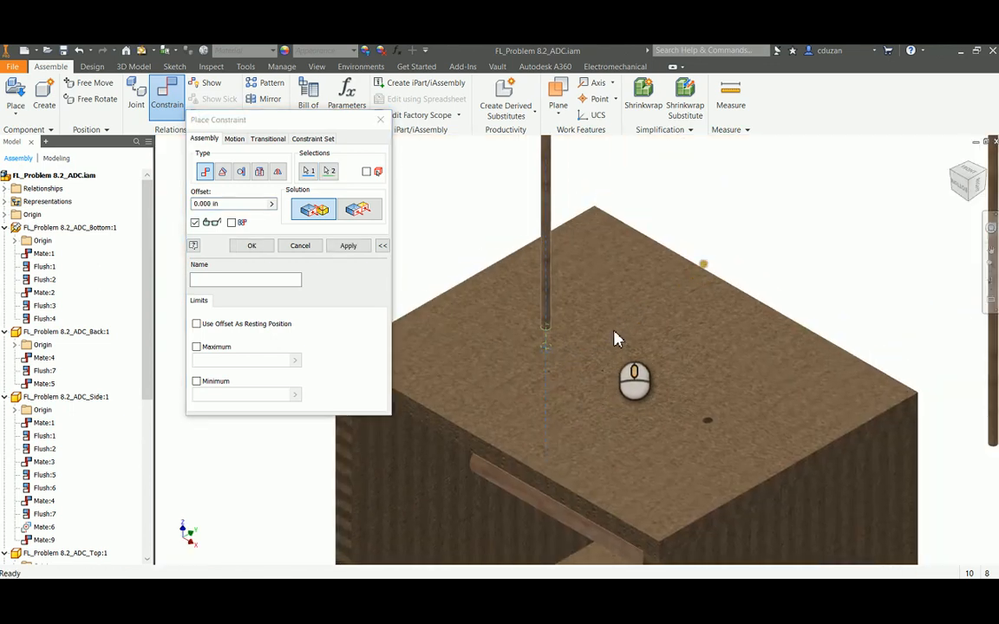
pyautogui.click(348, 247)
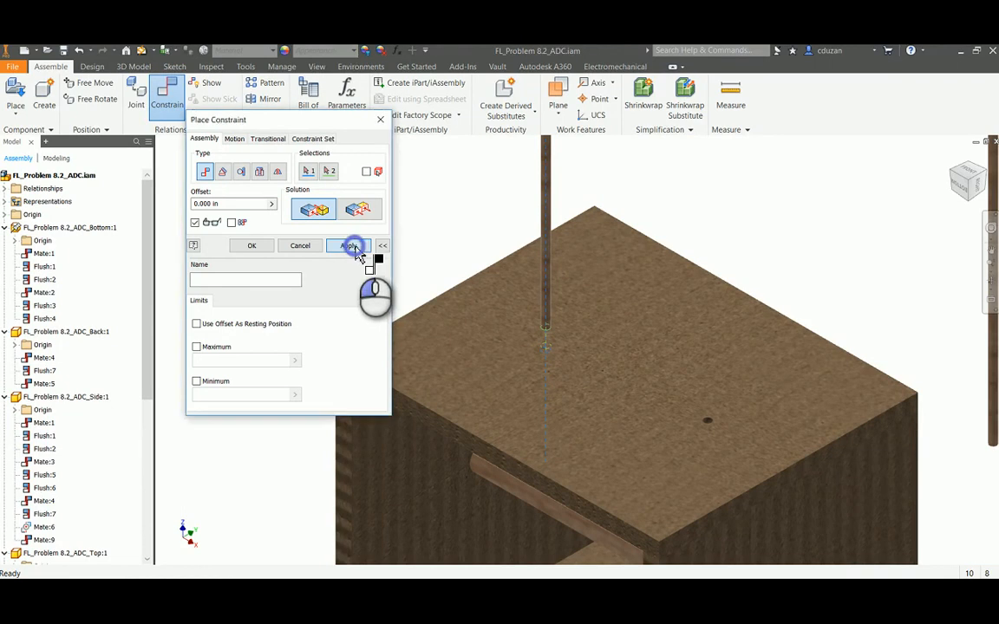
pyautogui.click(302, 249)
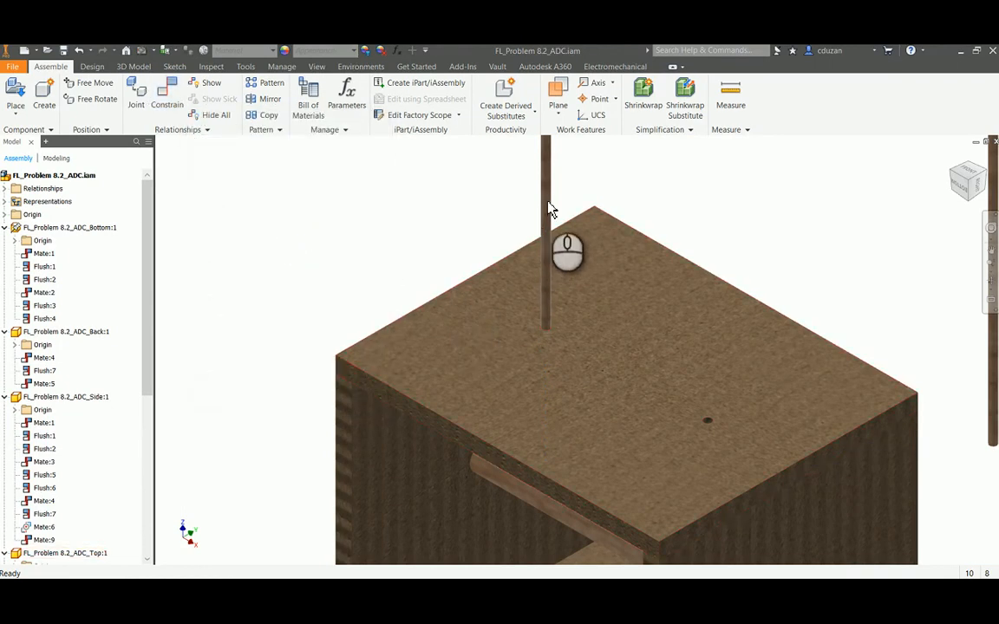
# - Slide the follower rod down through the top panel into the box, then raise its lower end clear above the axle
pyautogui.moveTo(547, 202); pyautogui.dragTo(546, 347)
pyautogui.moveTo(537, 461); pyautogui.dragTo(533, 420)
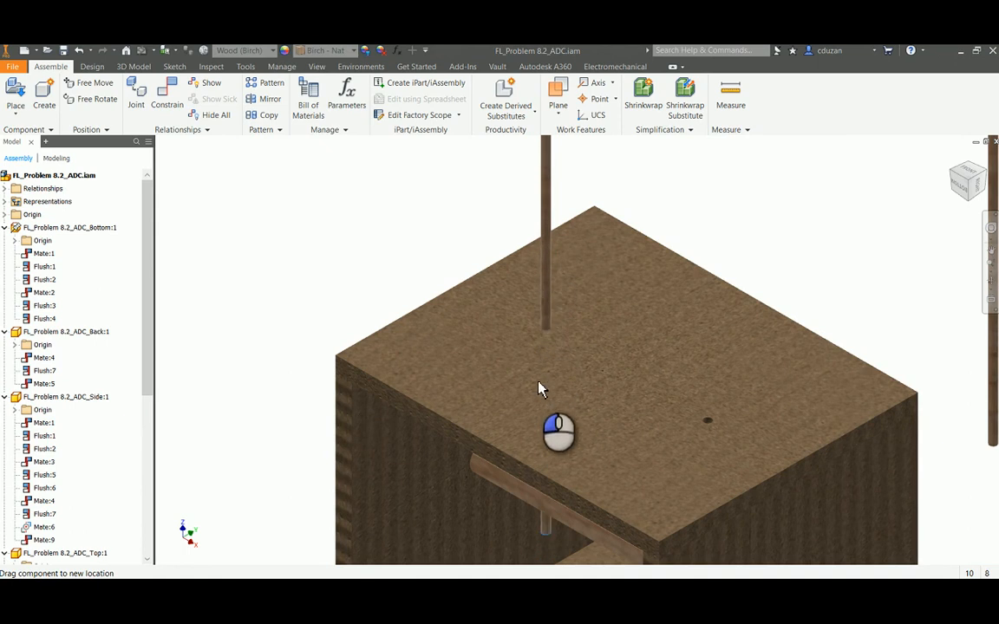
pyautogui.keyDown('shift'); pyautogui.moveTo(607, 399); pyautogui.dragTo(566, 481, button='middle'); pyautogui.keyUp('shift')
pyautogui.scroll(-5, 542, 563)
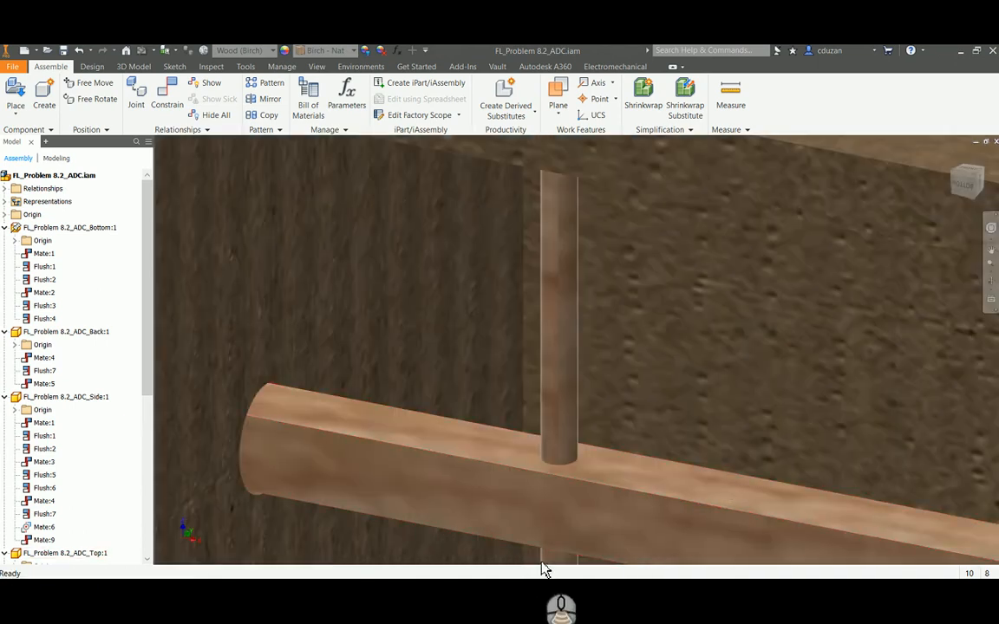
pyautogui.moveTo(629, 522); pyautogui.dragTo(509, 417, button='middle')
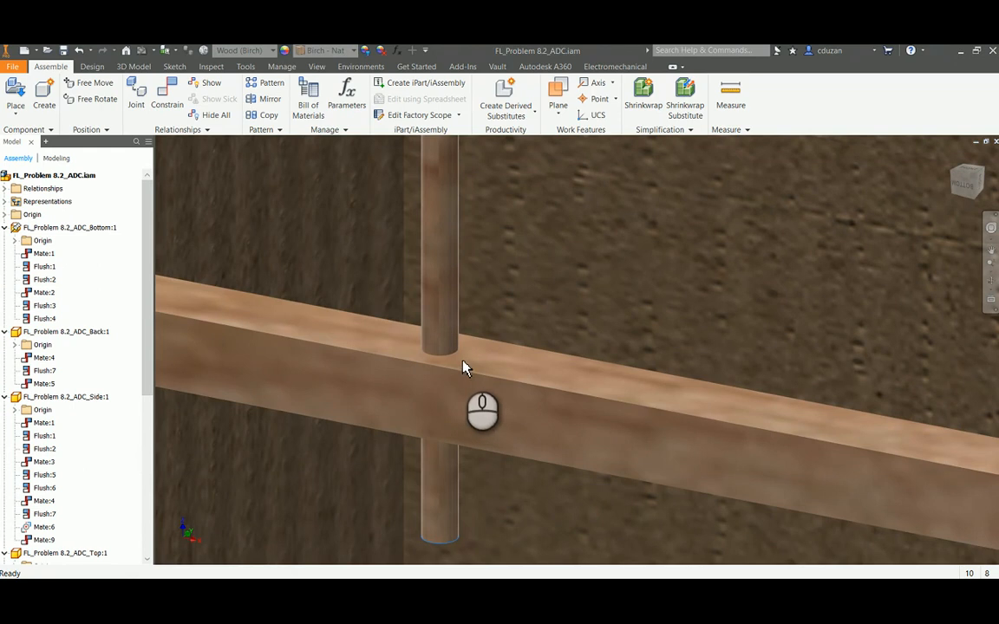
pyautogui.scroll(5, 451, 367)
pyautogui.moveTo(468, 362); pyautogui.dragTo(465, 193)
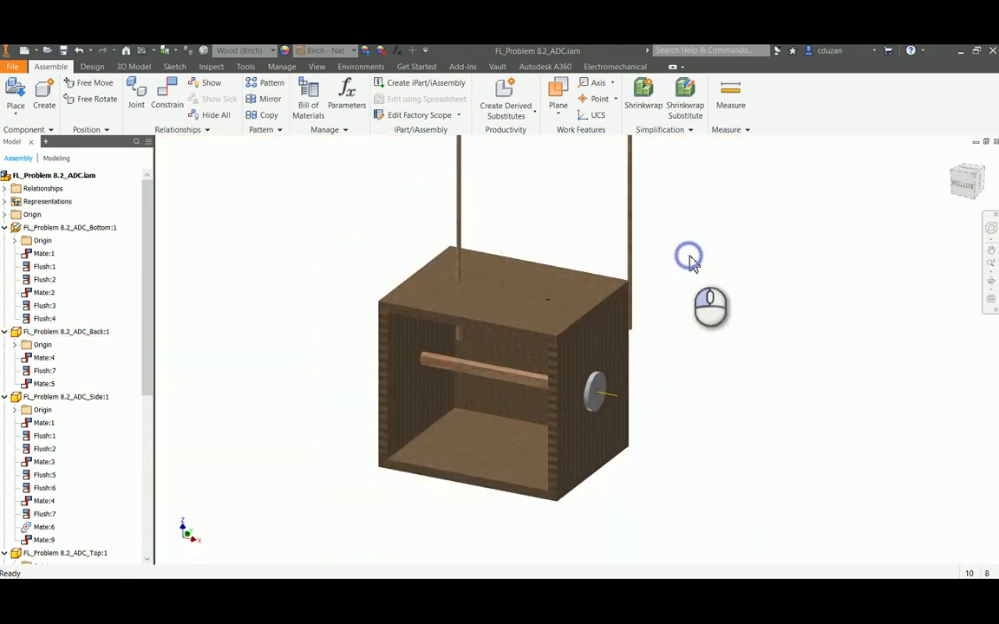
# - Mate the second follower rod's centre axis to the axis of the remaining hole in the top panel with a 0.000 in offset
pyautogui.click(165, 100)
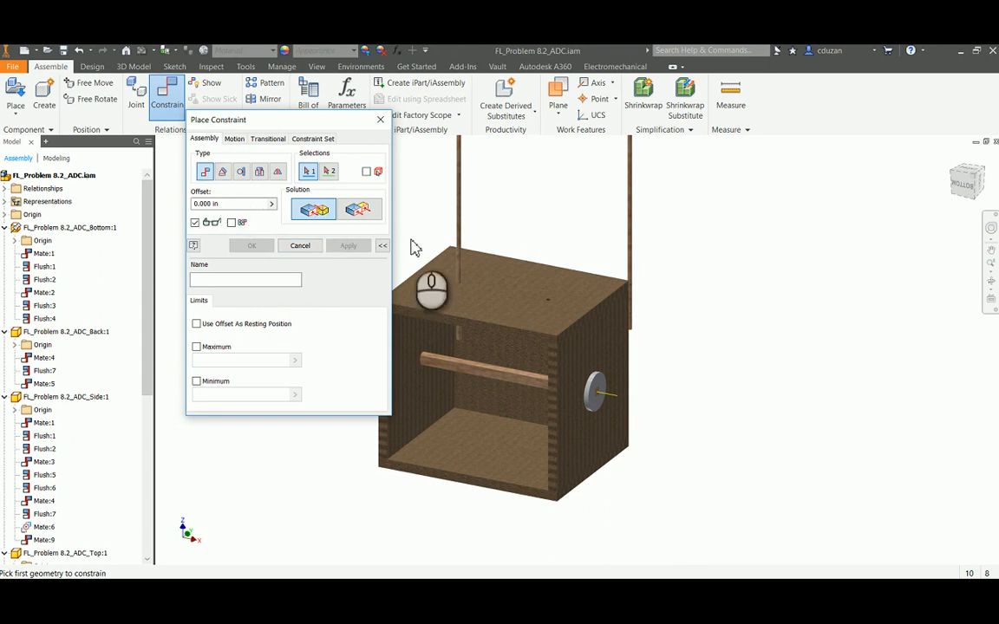
pyautogui.scroll(-5, 657, 290)
pyautogui.click(584, 252)
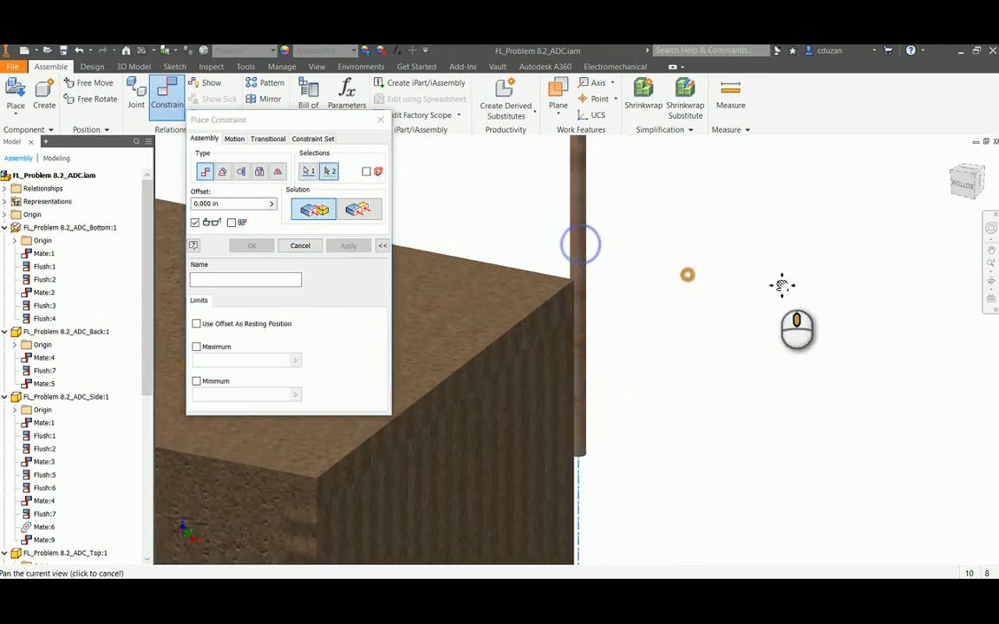
pyautogui.scroll(-6, 736, 352)
pyautogui.moveTo(715, 244); pyautogui.dragTo(558, 413, button='middle')
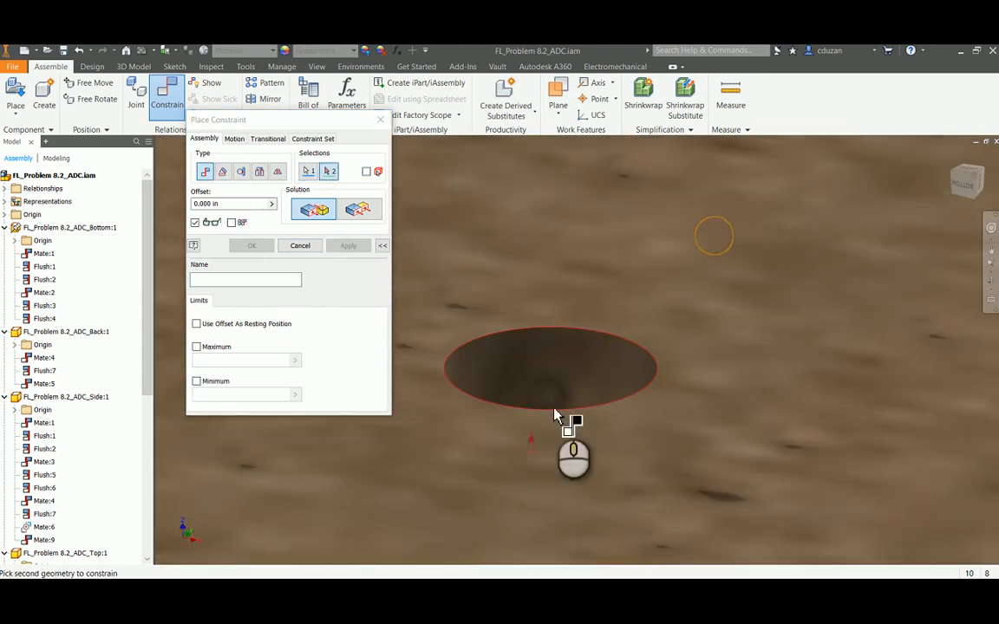
pyautogui.click(577, 354)
pyautogui.scroll(4, 581, 355)
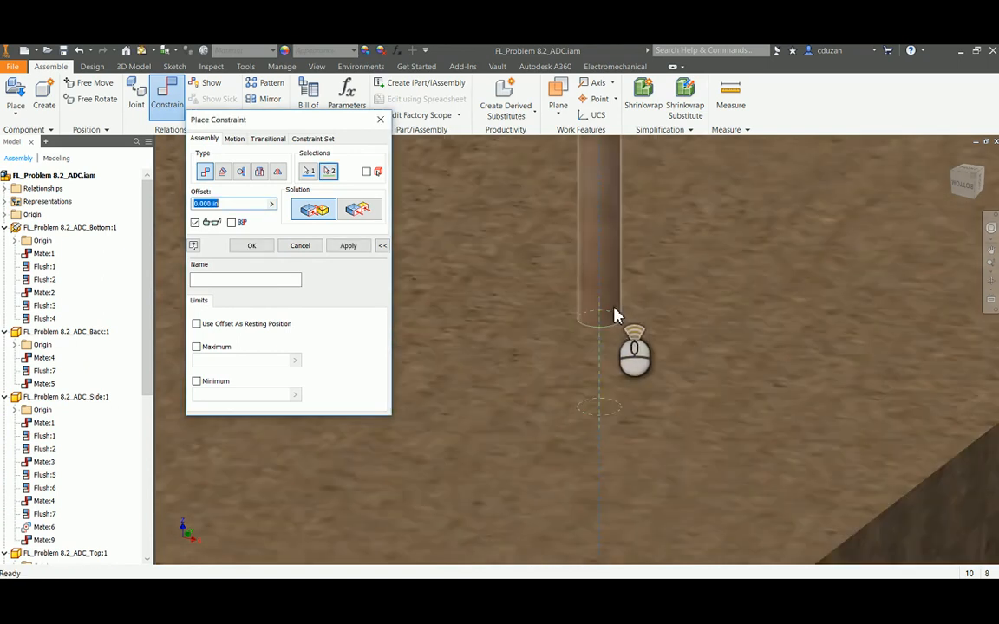
pyautogui.click(348, 246)
pyautogui.click(300, 246)
# - Slide the second follower rod vertically through the top panel, leaving its lower end inside the box above the axle
pyautogui.scroll(5, 500, 264)
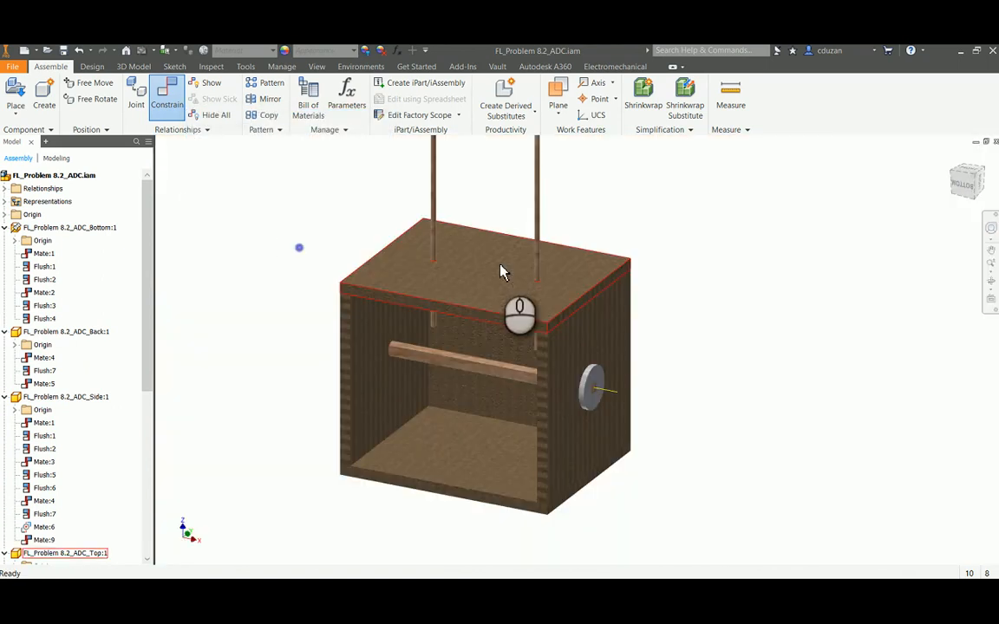
pyautogui.click(537, 254)
pyautogui.moveTo(538, 253); pyautogui.dragTo(539, 152)
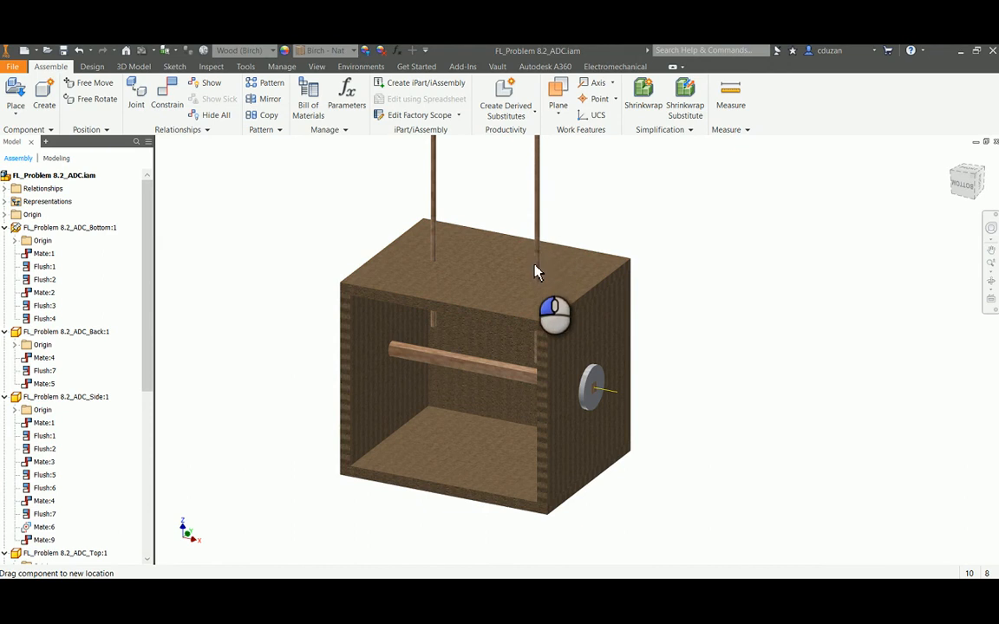
pyautogui.moveTo(569, 424)
pyautogui.keyDown('shift'); pyautogui.mouseDown(button='middle')
pyautogui.moveTo(637, 419)
pyautogui.moveTo(581, 429)
pyautogui.mouseUp(button='middle'); pyautogui.keyUp('shift')
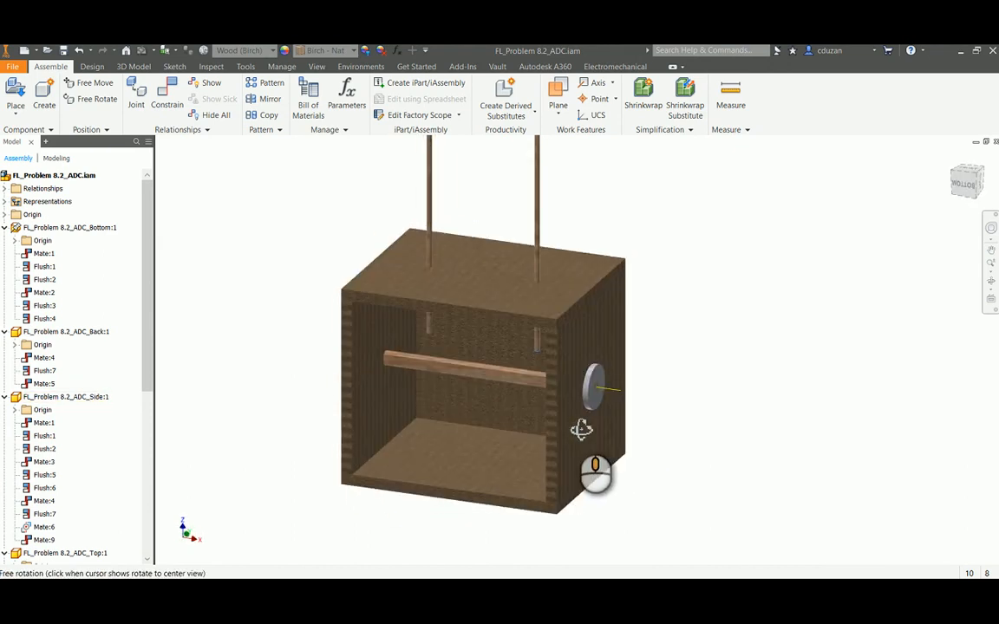
pyautogui.scroll(3, 548, 371)
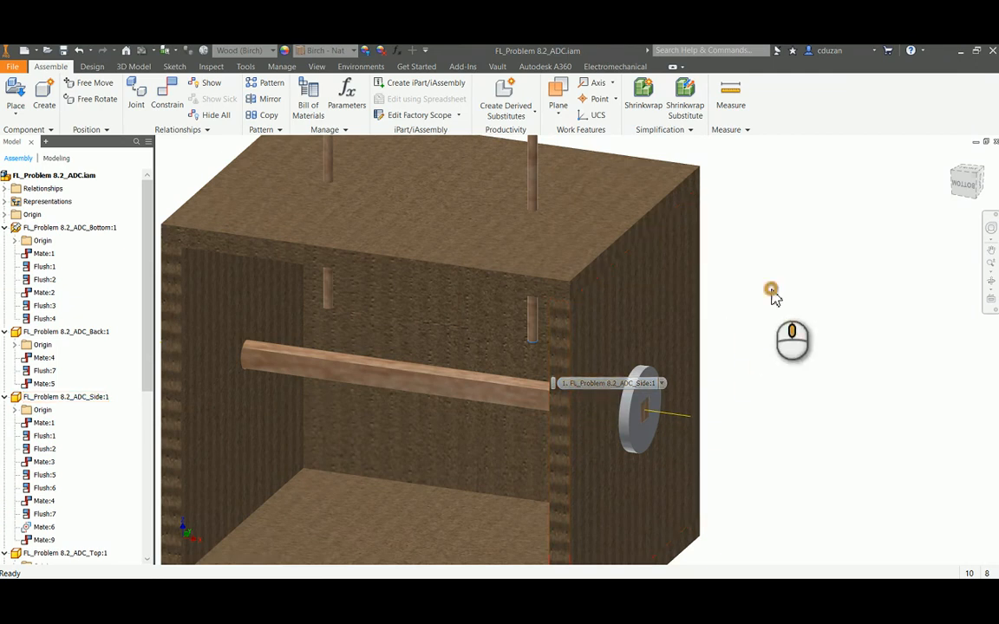
pyautogui.moveTo(771, 289); pyautogui.dragTo(776, 519, button='middle')
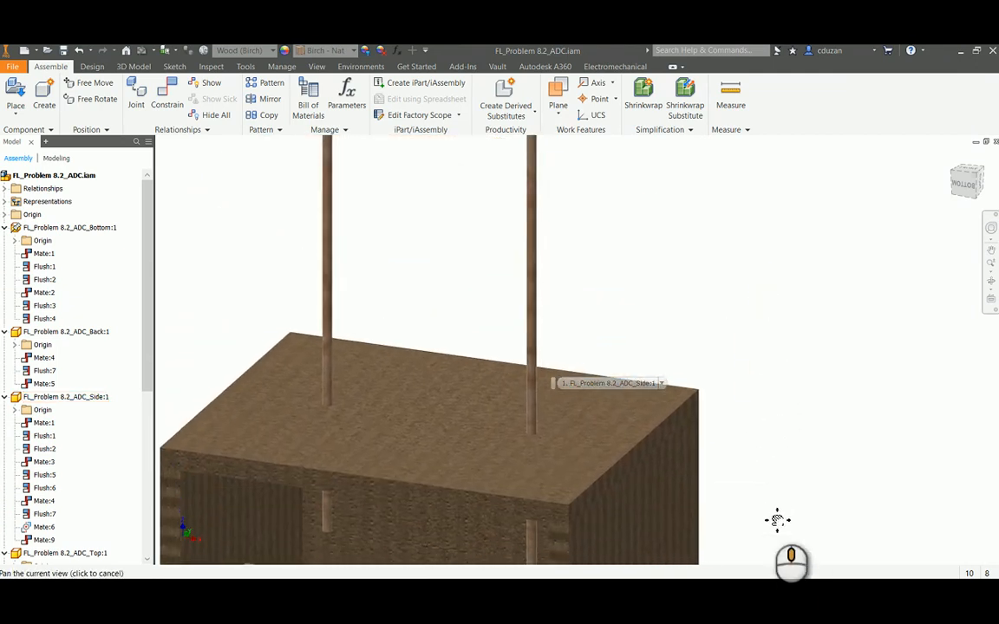
pyautogui.scroll(-3, 732, 372)
pyautogui.moveTo(732, 372); pyautogui.dragTo(696, 343, button='middle')
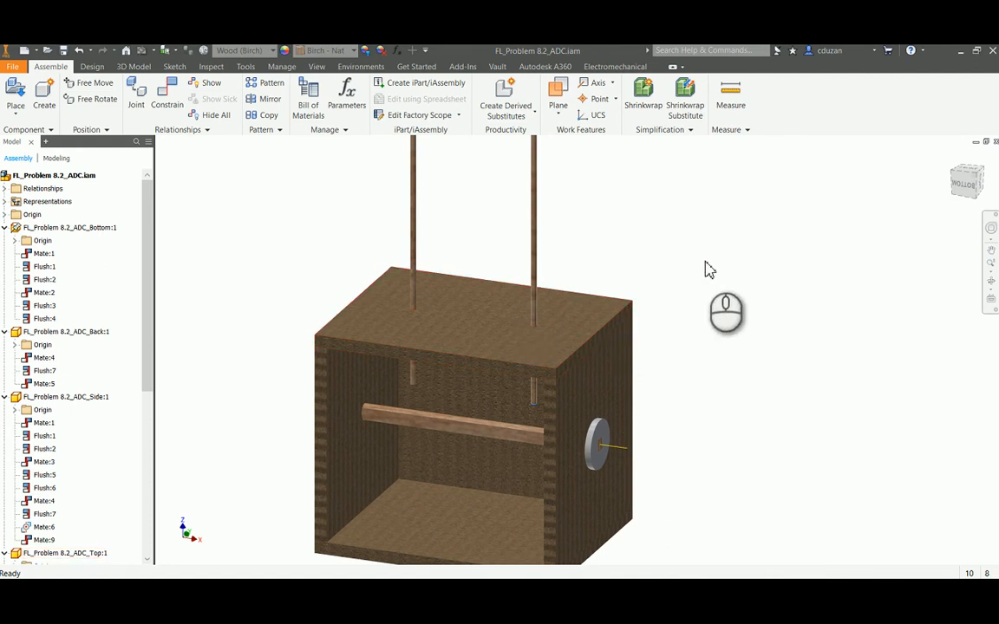
# - Place one instance of FL_Problem 8.2_ADC_Pear Cam.ipt in the open space beside the box
pyautogui.click(15, 95)
pyautogui.scroll(-1, 526, 341)
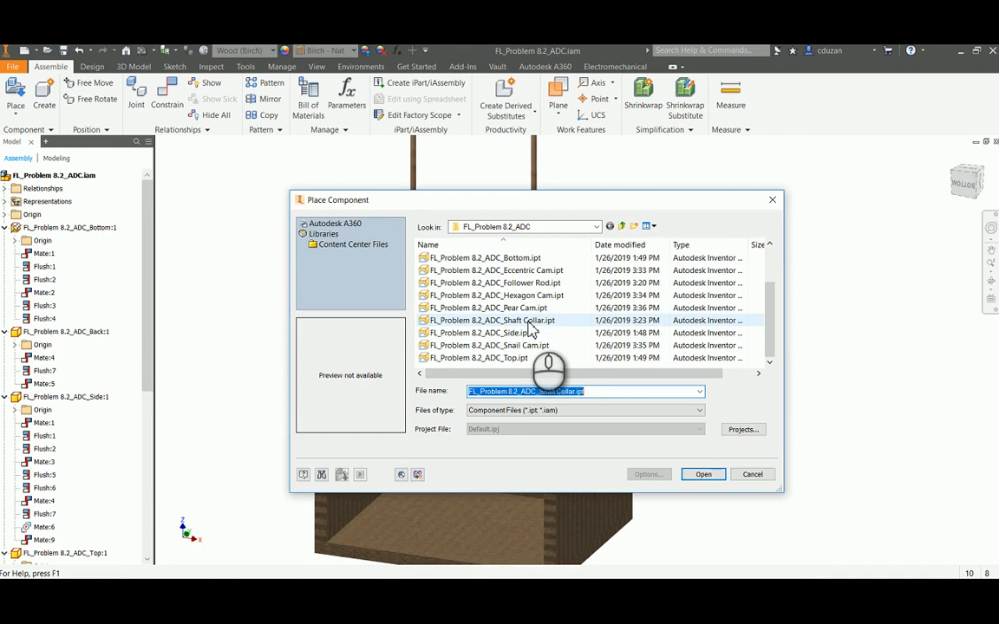
pyautogui.click(520, 308)
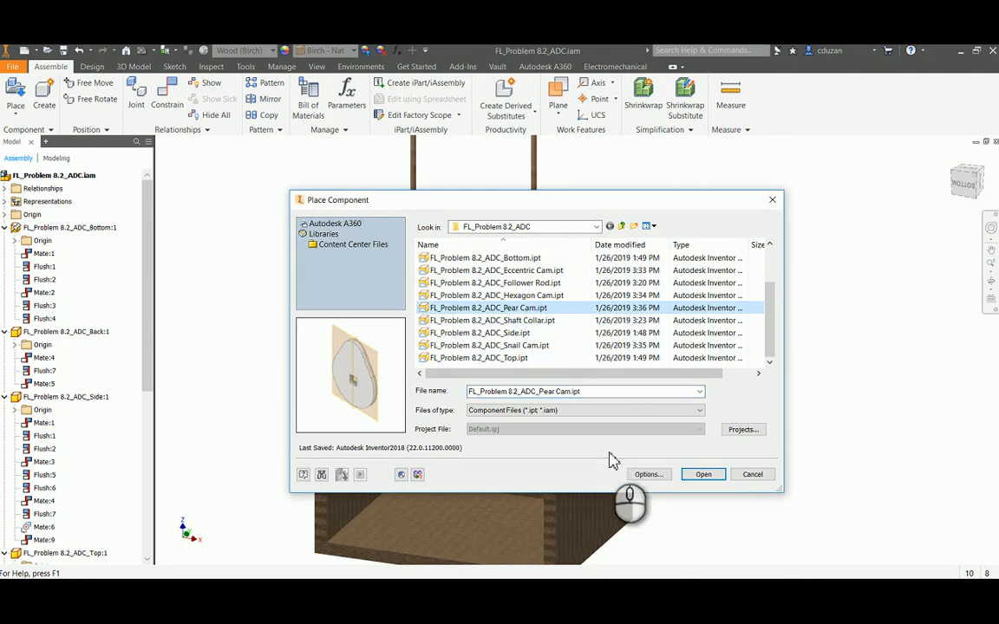
pyautogui.click(702, 474)
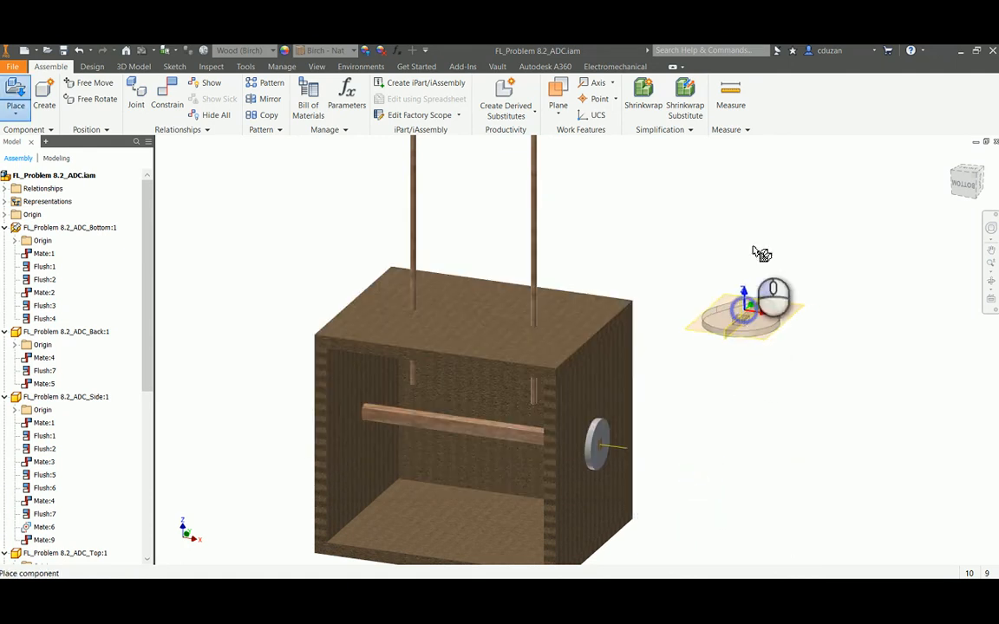
pyautogui.click(739, 312)
pyautogui.rightClick(687, 209)
pyautogui.click(728, 210)
# - Place one instance of FL_Problem 8.2_ADC_Eccentric Cam.ipt in the open space above the pear cam
pyautogui.click(16, 94)
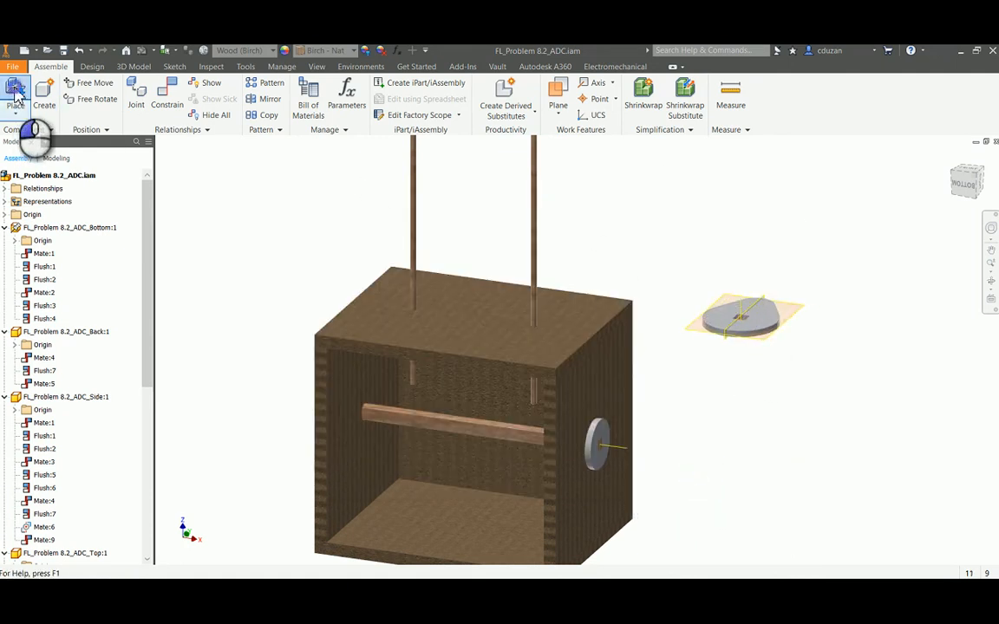
pyautogui.scroll(-2, 537, 332)
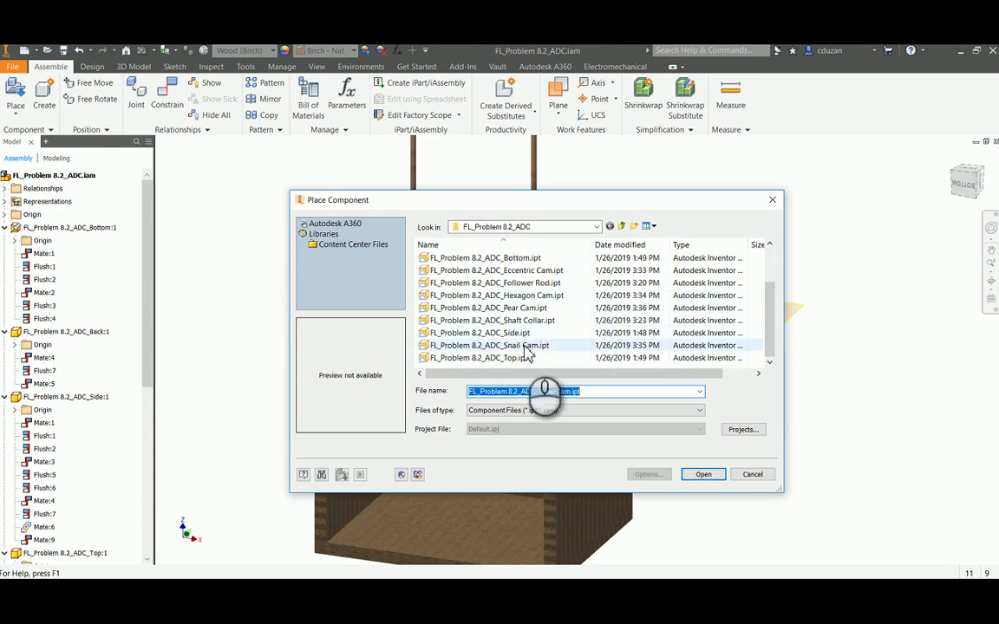
pyautogui.click(520, 271)
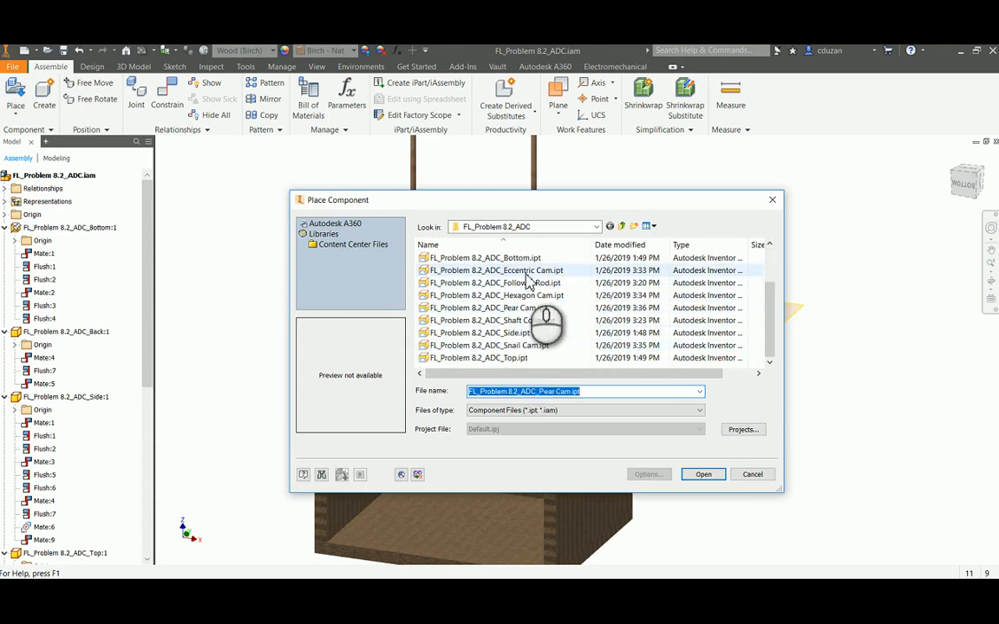
pyautogui.click(703, 474)
pyautogui.rightClick(724, 197)
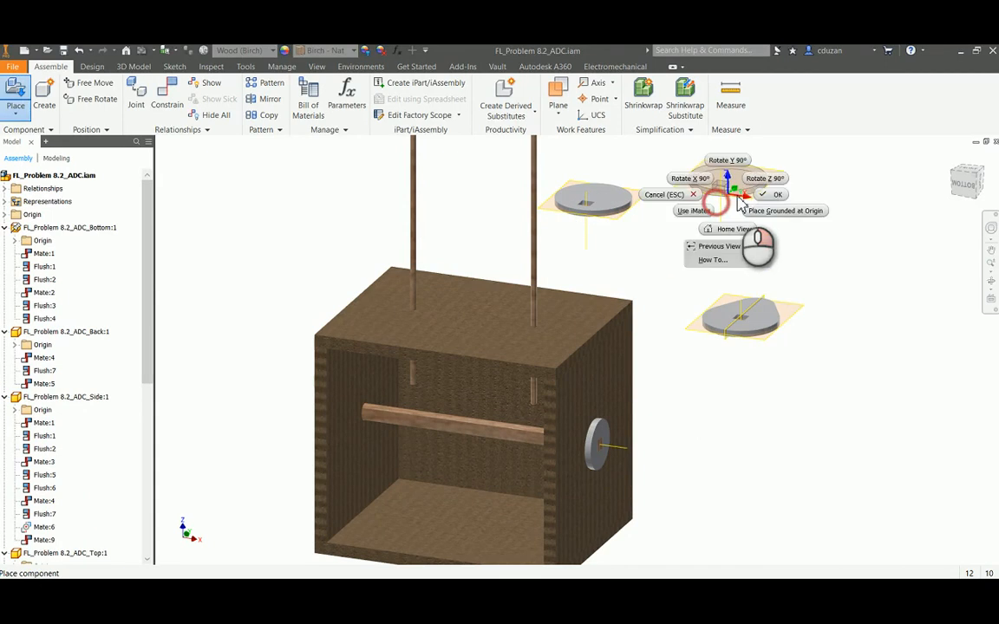
pyautogui.click(759, 197)
# - Free-rotate the eccentric cam until it stands upright, with its square hole facing roughly along the axle
pyautogui.scroll(-4, 718, 249)
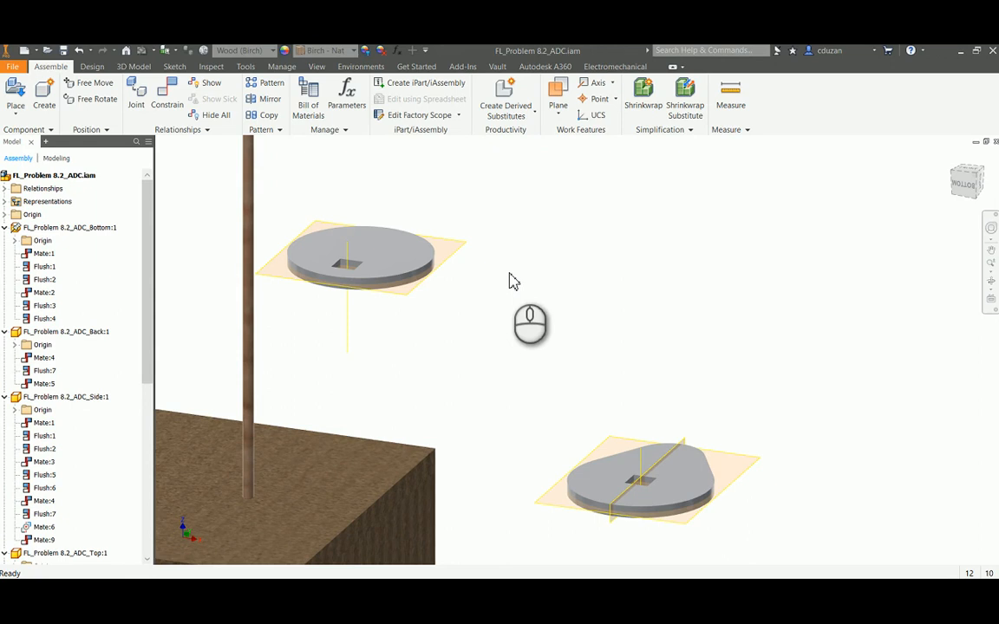
pyautogui.keyDown('shift'); pyautogui.moveTo(518, 294); pyautogui.dragTo(492, 312, button='middle'); pyautogui.keyUp('shift')
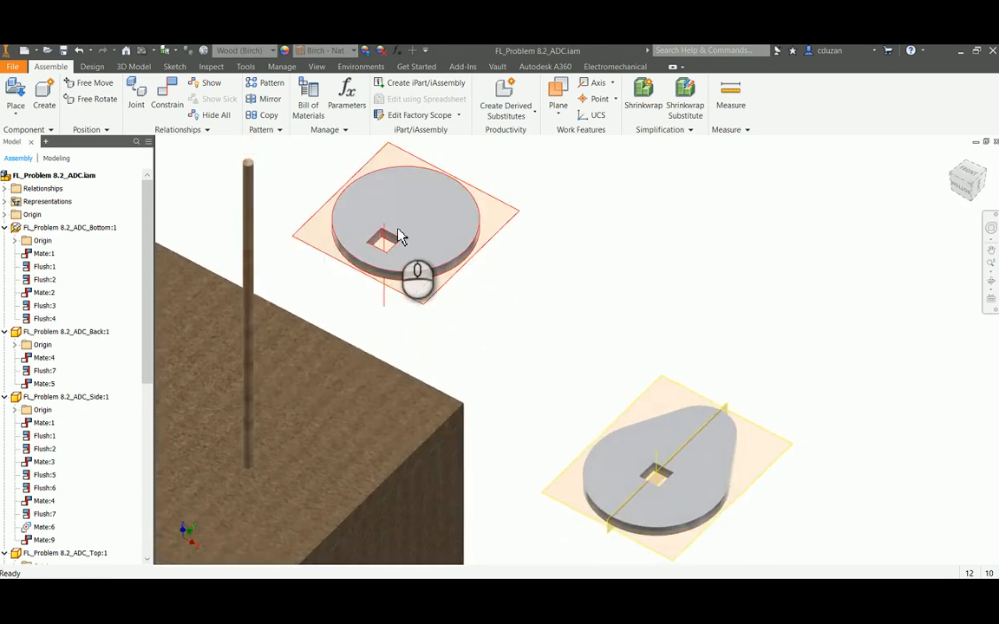
pyautogui.scroll(3, 399, 236)
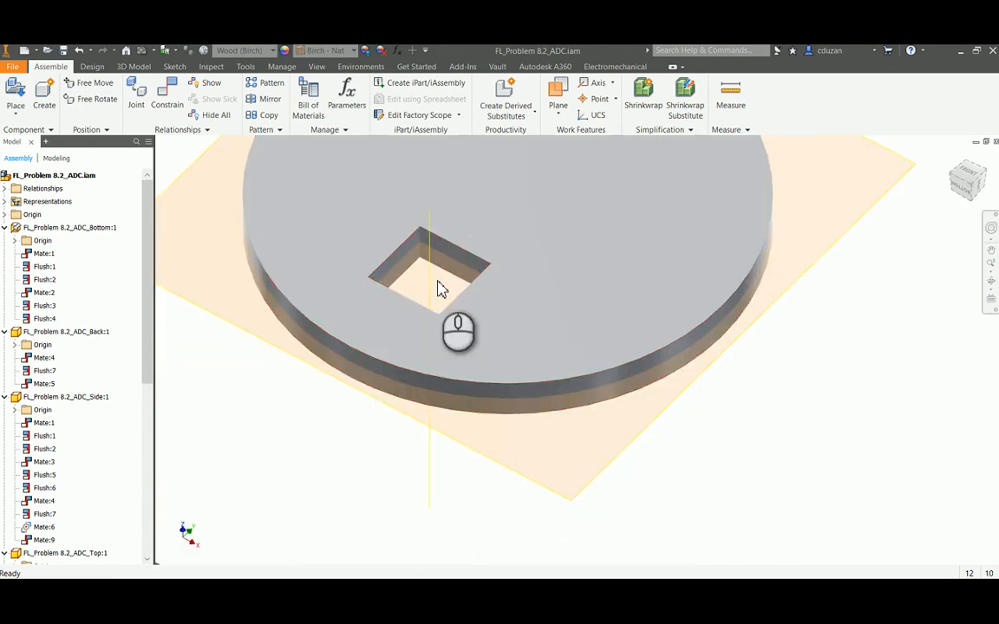
pyautogui.scroll(-5, 438, 288)
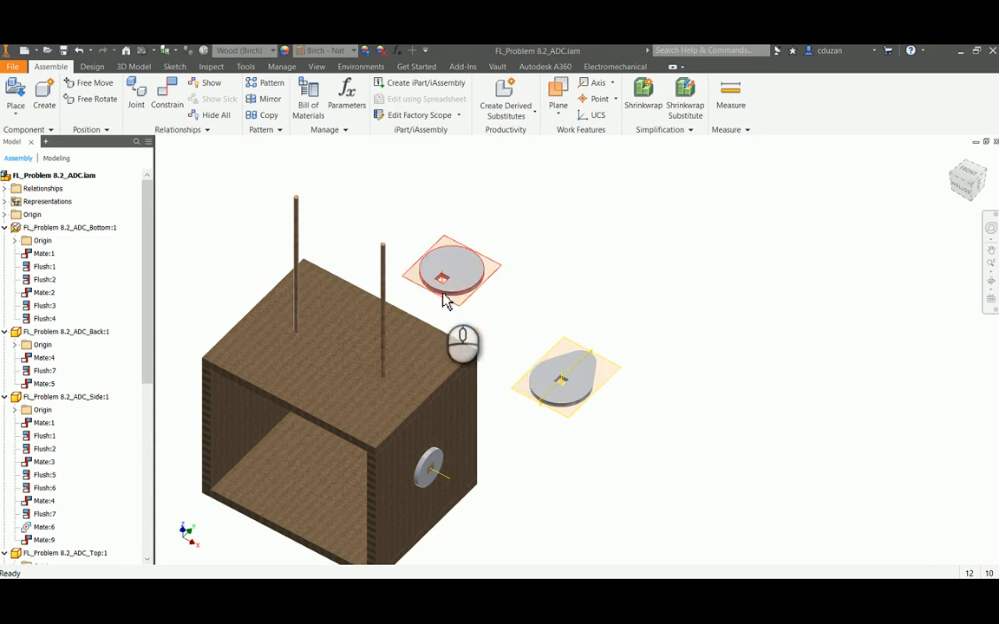
pyautogui.moveTo(539, 289); pyautogui.dragTo(633, 212, button='middle')
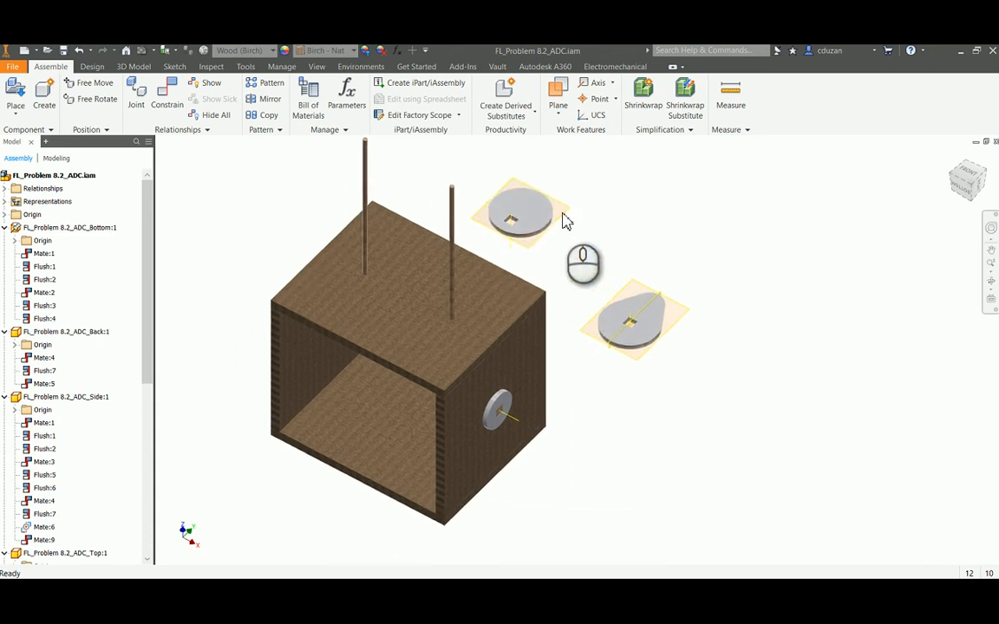
pyautogui.click(547, 224)
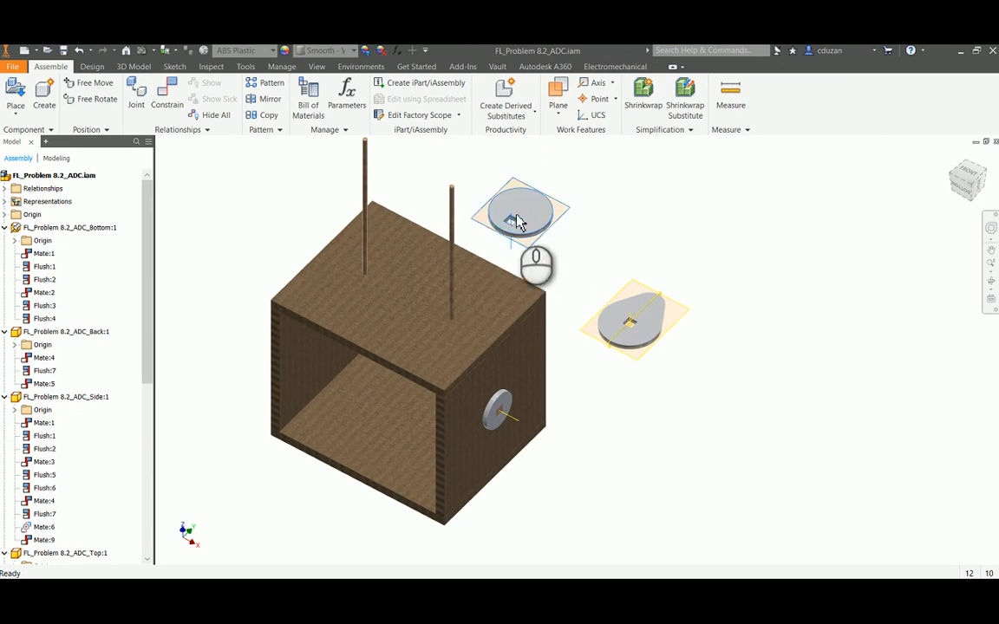
pyautogui.click(97, 99)
pyautogui.moveTo(541, 218); pyautogui.dragTo(581, 183)
pyautogui.rightClick(579, 181)
pyautogui.click(611, 177)
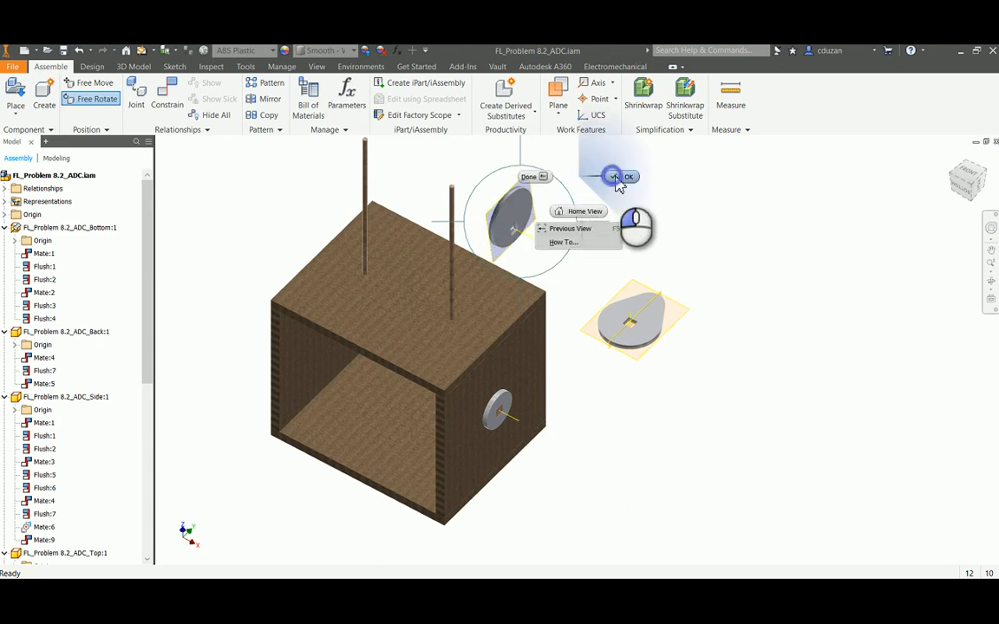
# - Move the upright eccentric cam across to the side of the box opposite the exposed shaft collar
pyautogui.click(510, 211)
pyautogui.moveTo(511, 219); pyautogui.dragTo(258, 254)
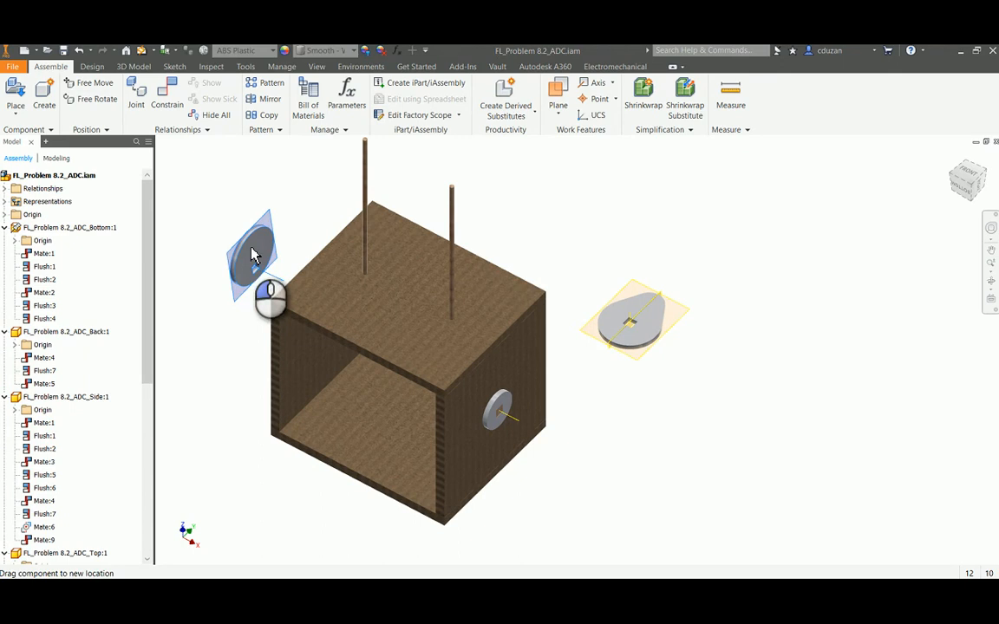
pyautogui.click(630, 229)
# - Free-rotate the pear cam until it stands upright, with its square hole facing roughly along the axle
pyautogui.click(97, 98)
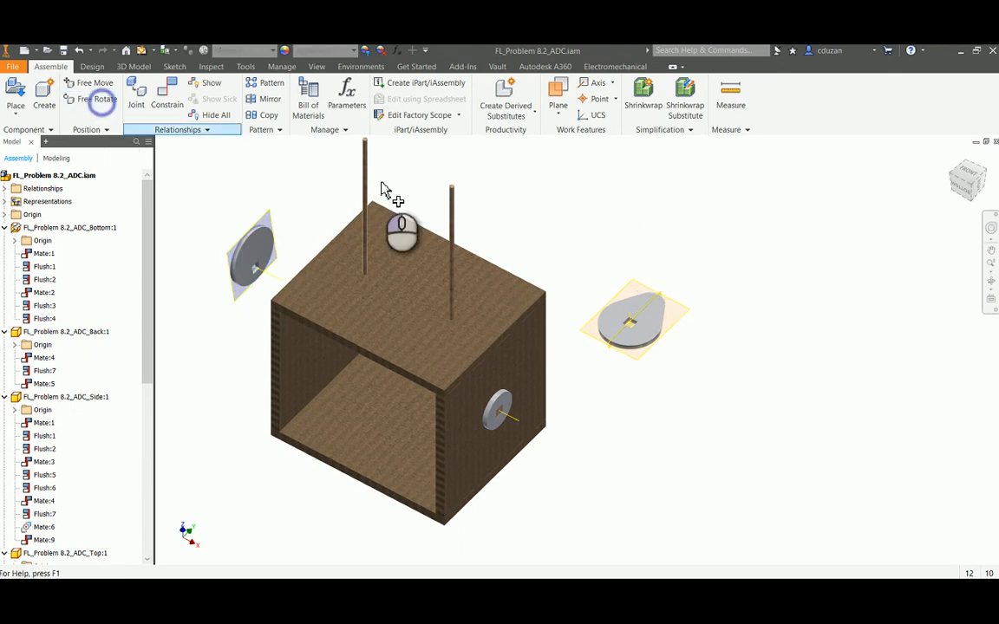
pyautogui.click(649, 318)
pyautogui.moveTo(675, 338); pyautogui.dragTo(703, 277)
pyautogui.rightClick(700, 265)
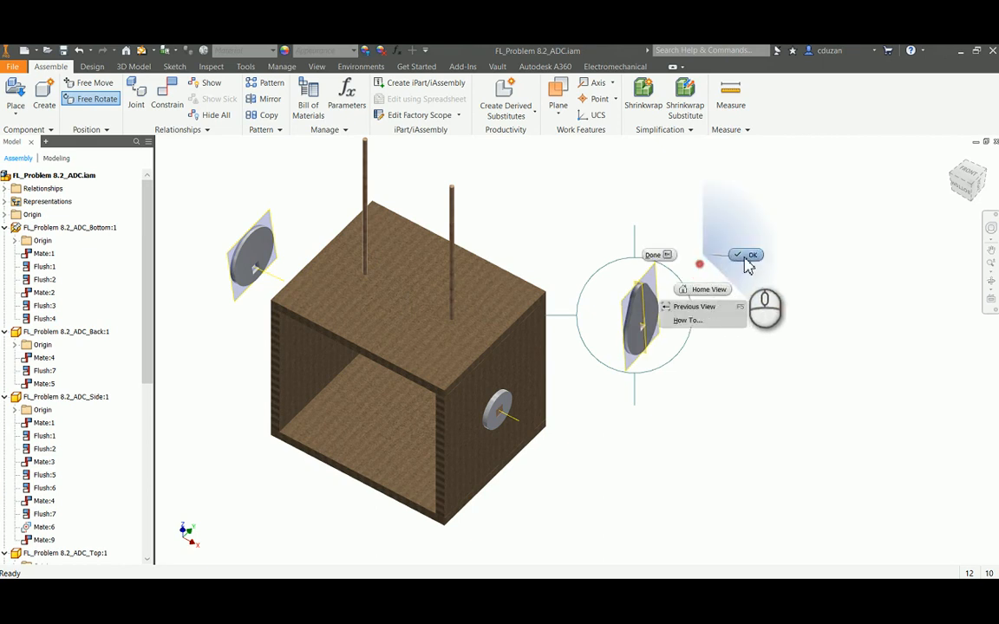
pyautogui.click(747, 263)
# - Mate a side wall of the eccentric cam's square hole to the axle's front side face with a 0.000 in offset
pyautogui.moveTo(732, 366); pyautogui.dragTo(752, 329, button='middle')
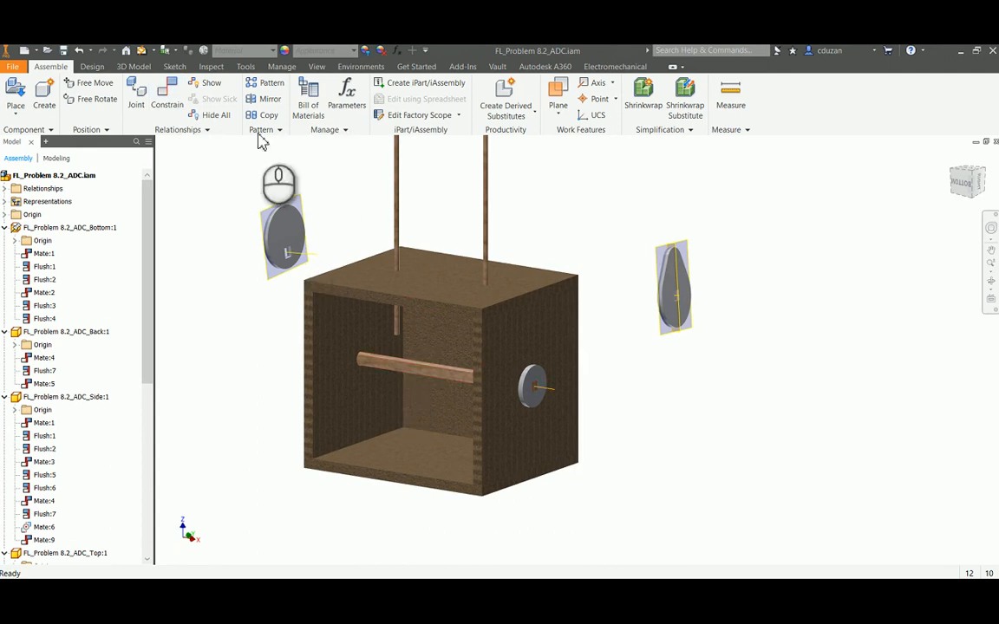
pyautogui.click(168, 97)
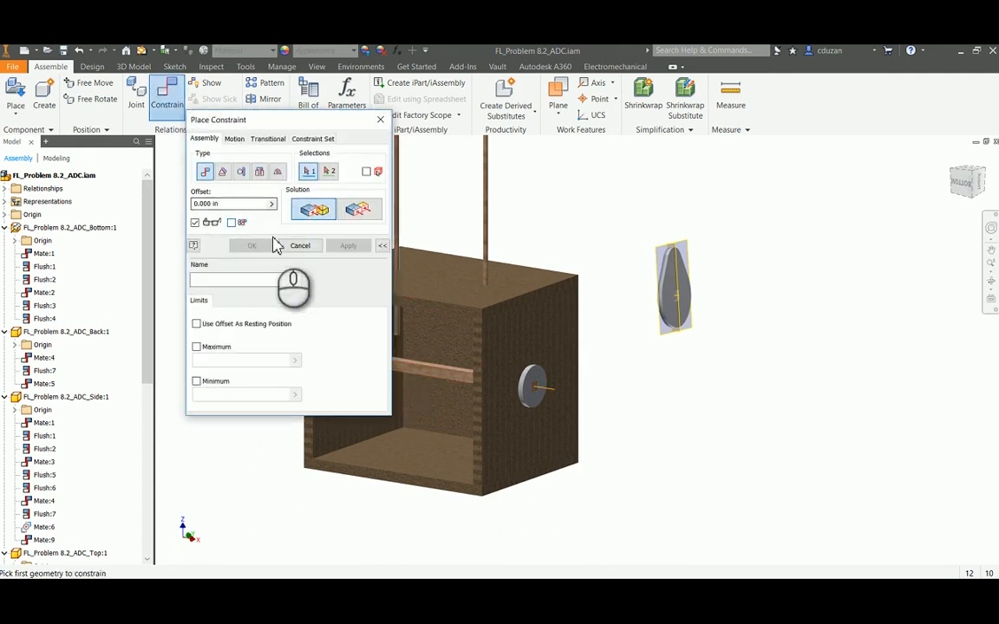
pyautogui.moveTo(338, 120); pyautogui.dragTo(215, 112)
pyautogui.scroll(5, 289, 260)
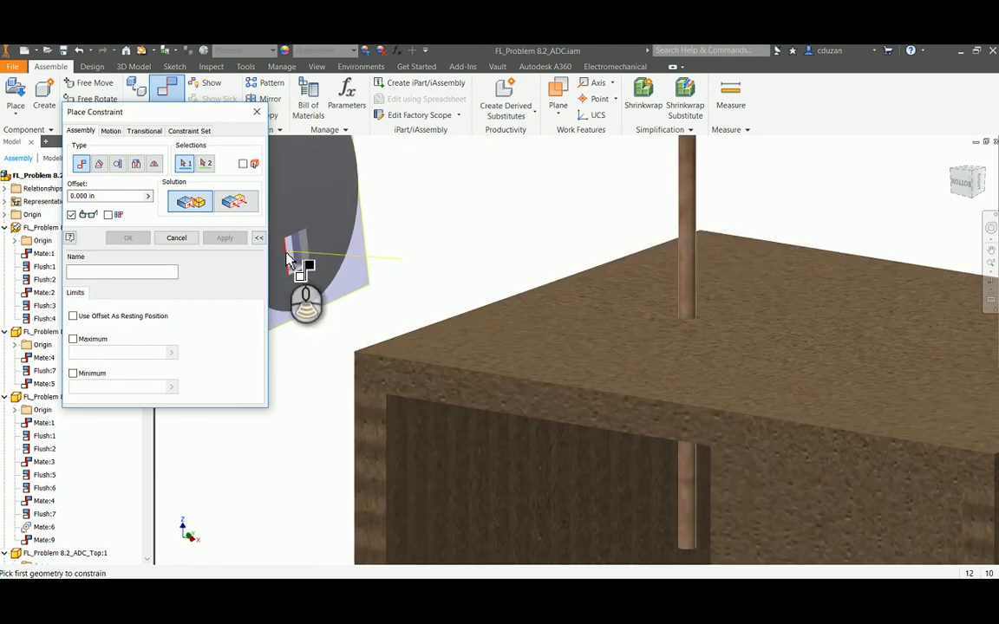
pyautogui.scroll(3, 289, 260)
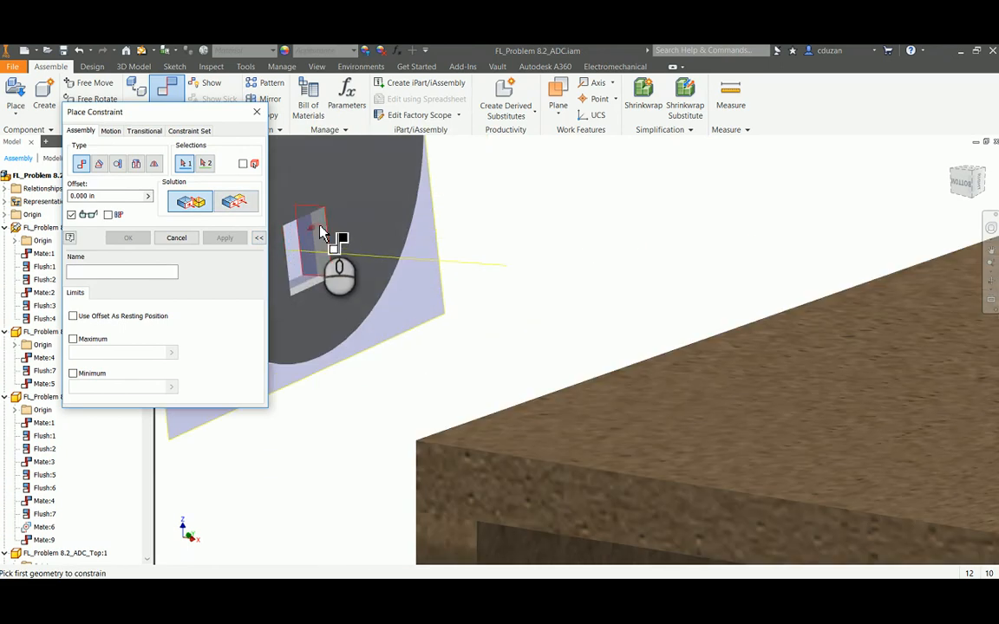
pyautogui.click(321, 233)
pyautogui.scroll(-5, 425, 269)
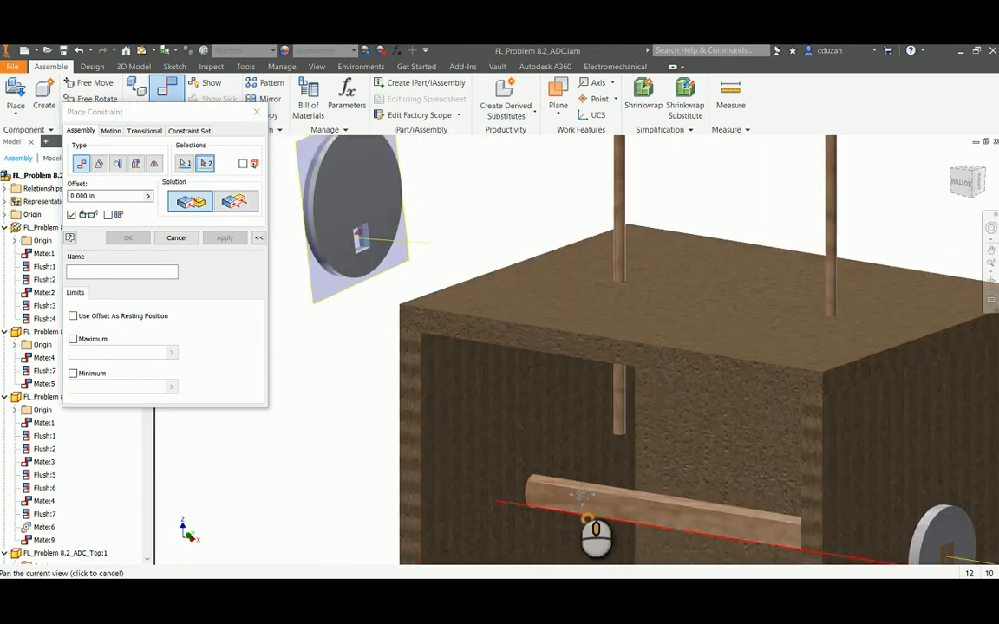
pyautogui.scroll(3, 523, 386)
pyautogui.scroll(3, 521, 386)
pyautogui.click(558, 374)
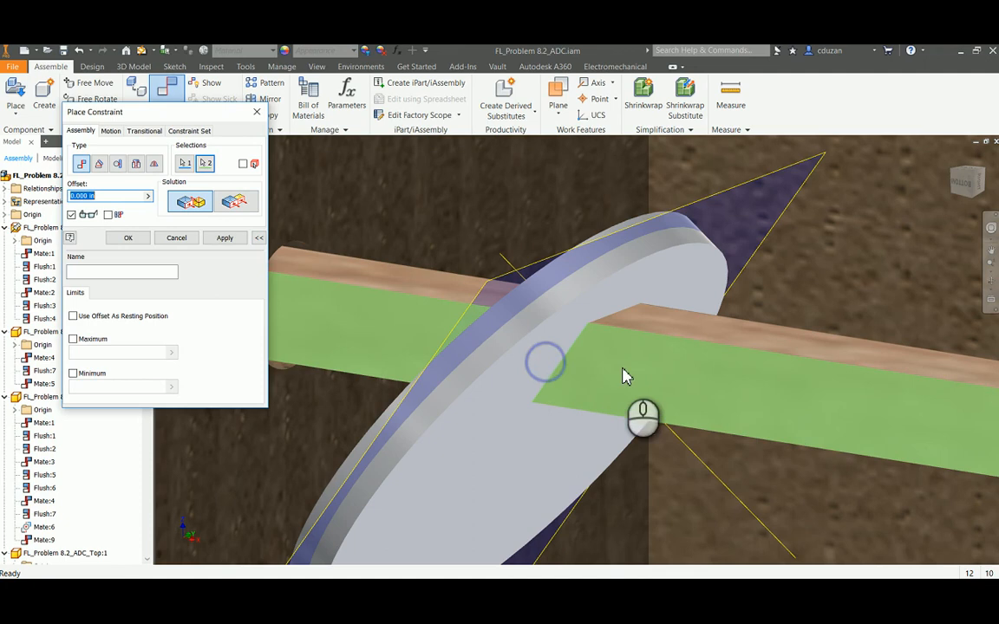
pyautogui.click(225, 240)
pyautogui.click(176, 238)
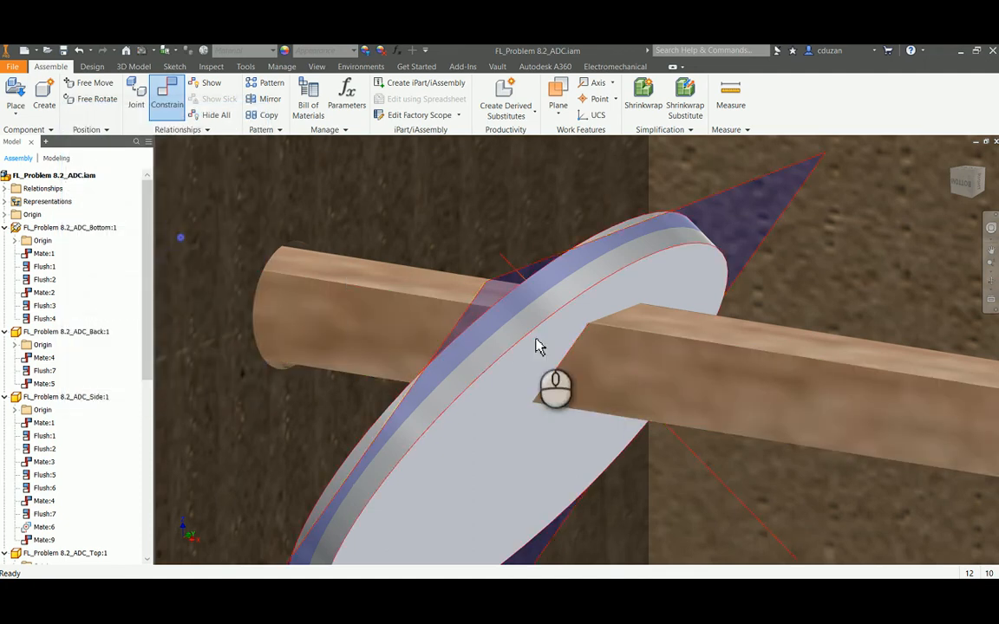
# - Mate the upper wall of the eccentric cam's square hole to the axle's top face with a 0.000 in offset
pyautogui.moveTo(535, 346); pyautogui.dragTo(577, 303)
pyautogui.scroll(2, 575, 302)
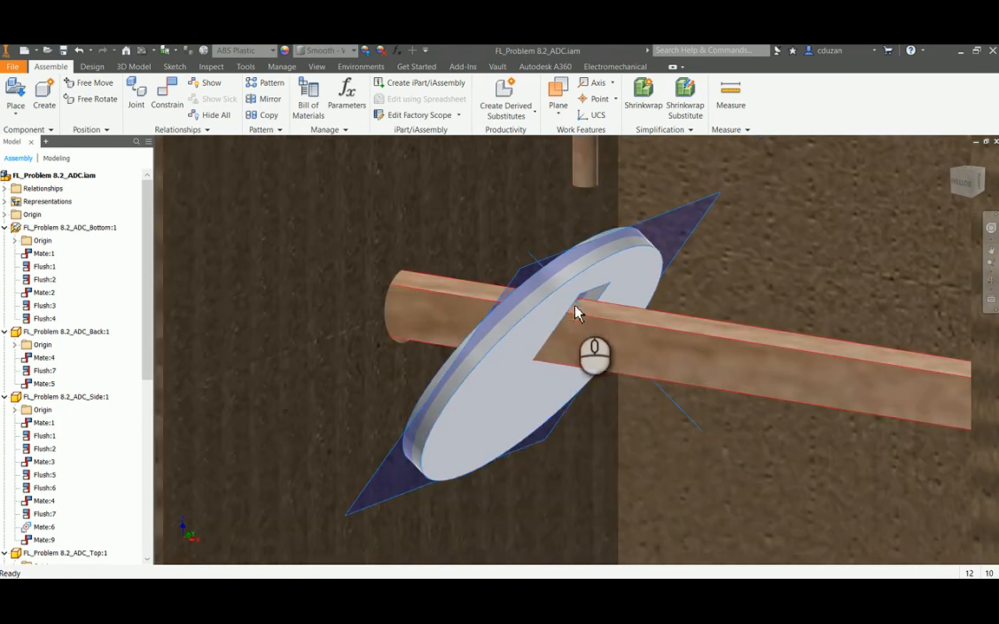
pyautogui.keyDown('shift'); pyautogui.moveTo(600, 323); pyautogui.dragTo(604, 298, button='middle'); pyautogui.keyUp('shift')
pyautogui.scroll(-2, 605, 298)
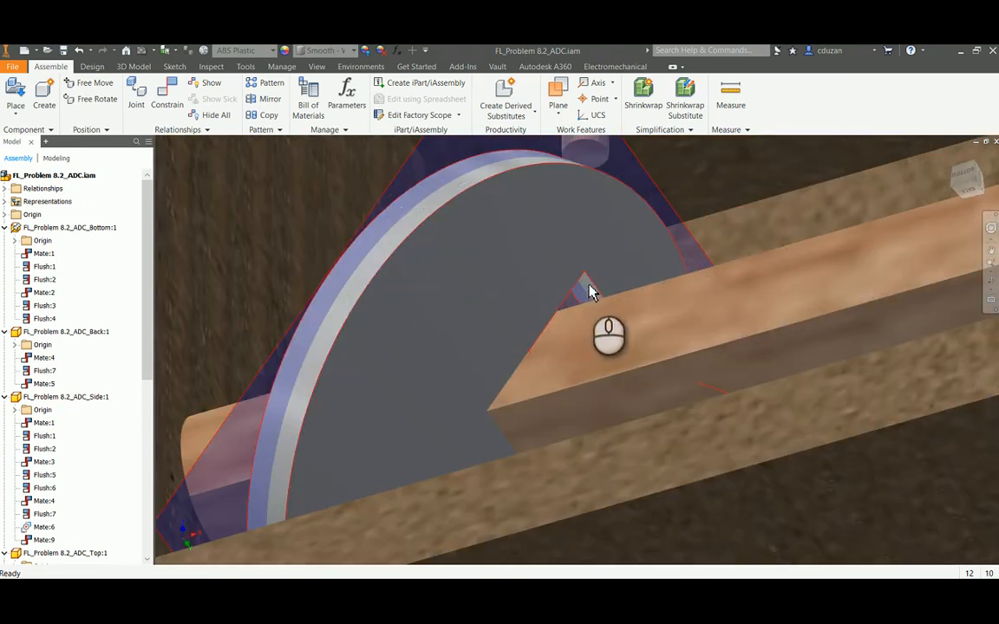
pyautogui.click(168, 97)
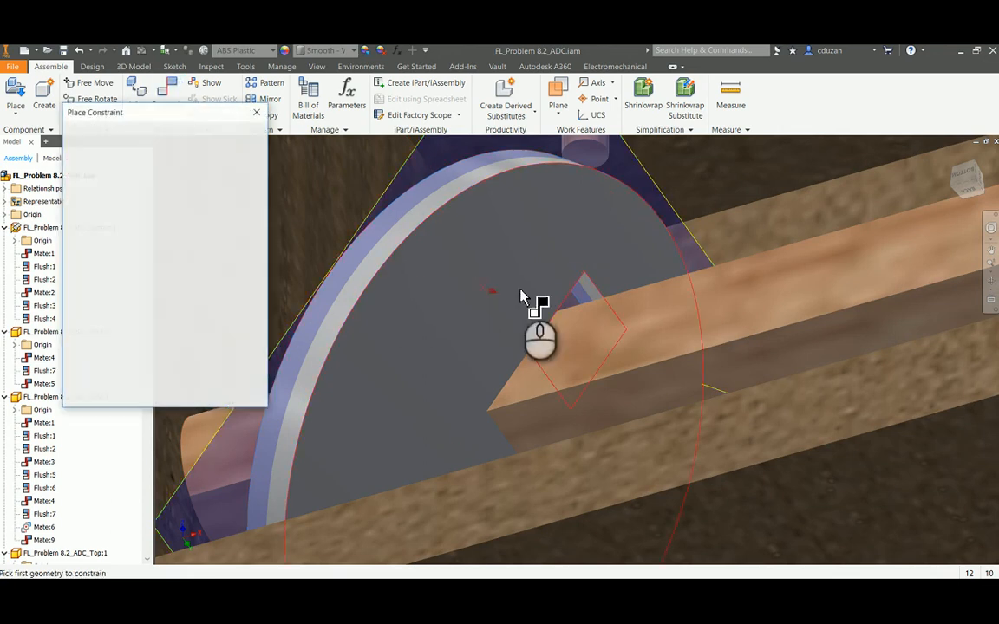
pyautogui.scroll(-2, 586, 292)
pyautogui.scroll(-2, 586, 292)
pyautogui.click(656, 278)
pyautogui.scroll(4, 661, 275)
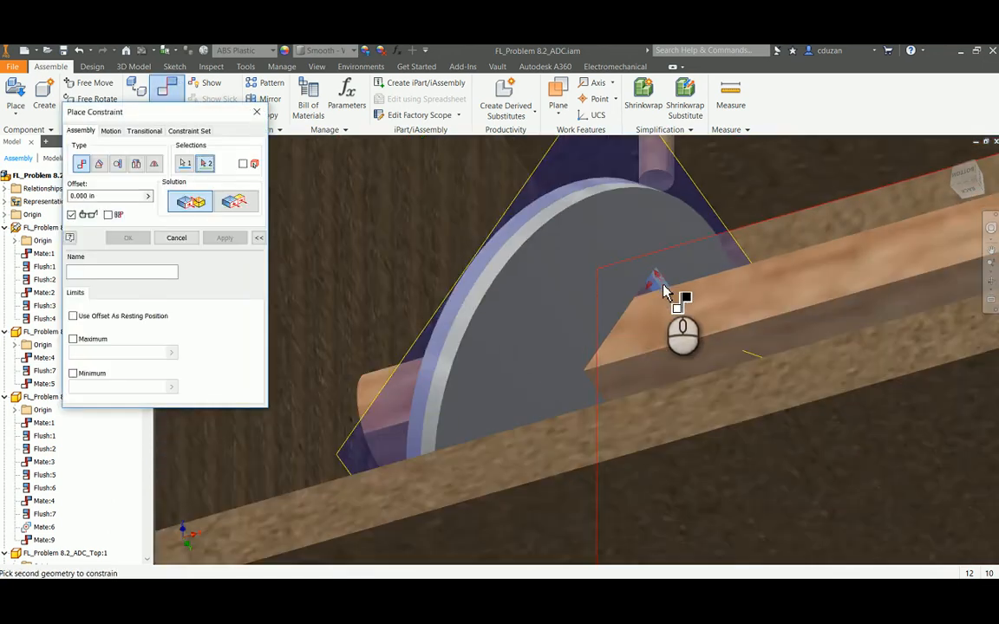
pyautogui.keyDown('shift'); pyautogui.moveTo(664, 290); pyautogui.dragTo(671, 359, button='middle'); pyautogui.keyUp('shift')
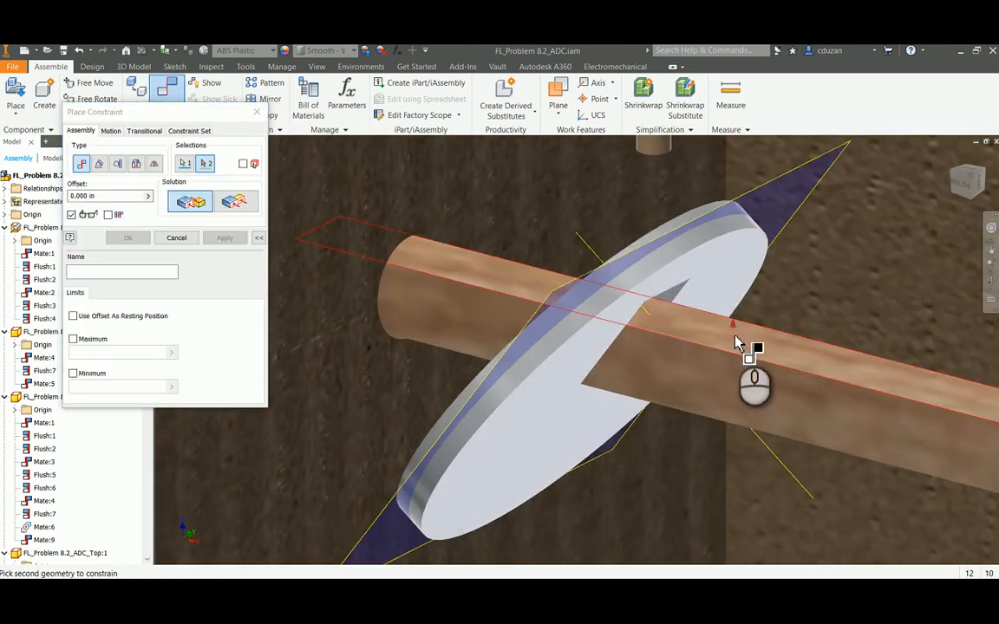
pyautogui.click(736, 340)
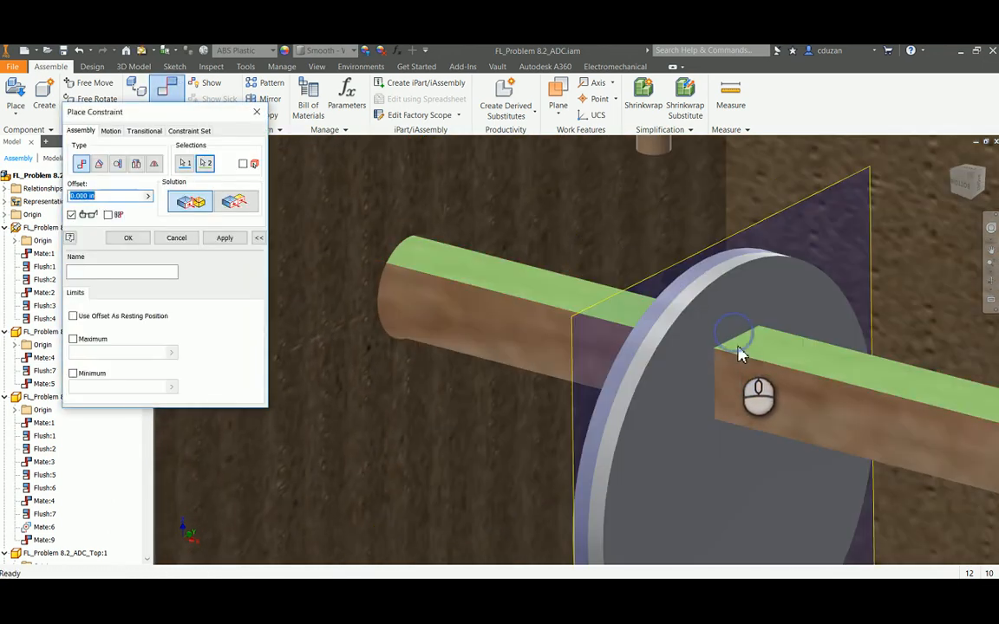
pyautogui.click(227, 239)
pyautogui.click(176, 237)
pyautogui.scroll(3, 485, 290)
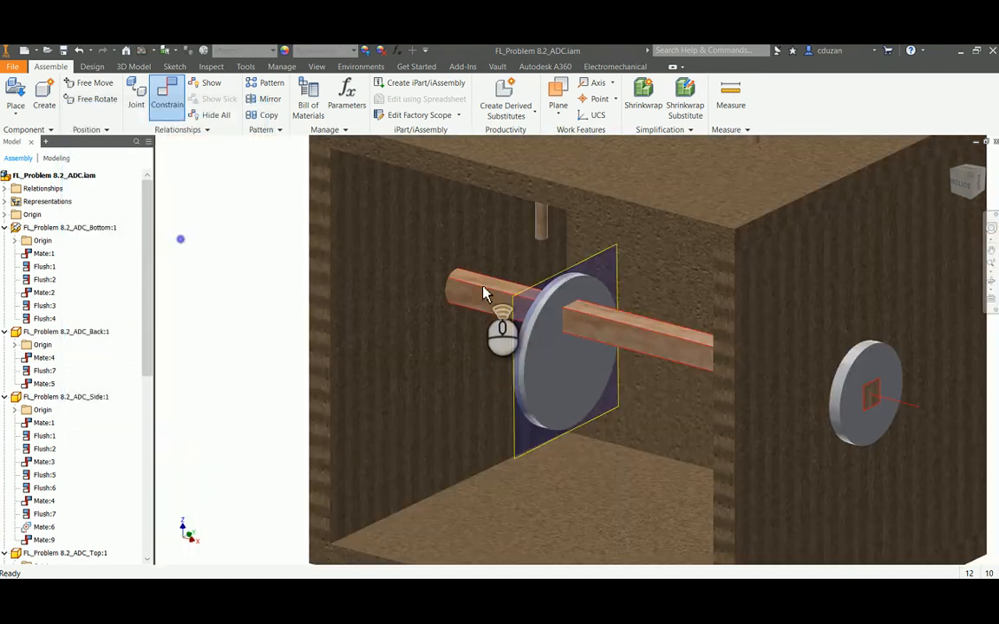
# - Slide the eccentric cam along the axle to roughly beneath its follower rod and check the alignment from the front
pyautogui.moveTo(559, 337); pyautogui.dragTo(512, 365)
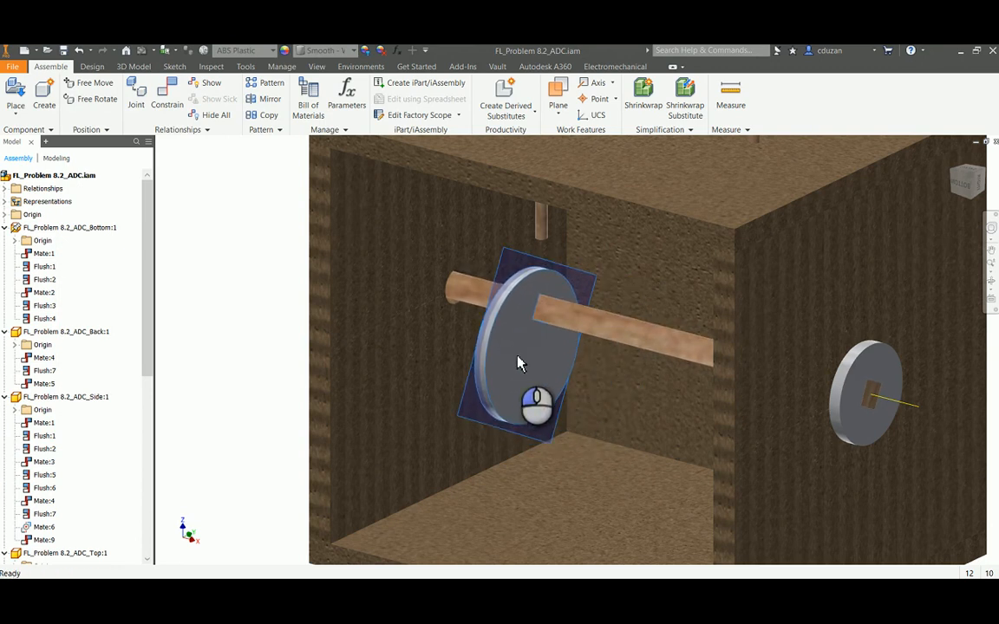
pyautogui.click(970, 188)
pyautogui.click(962, 187)
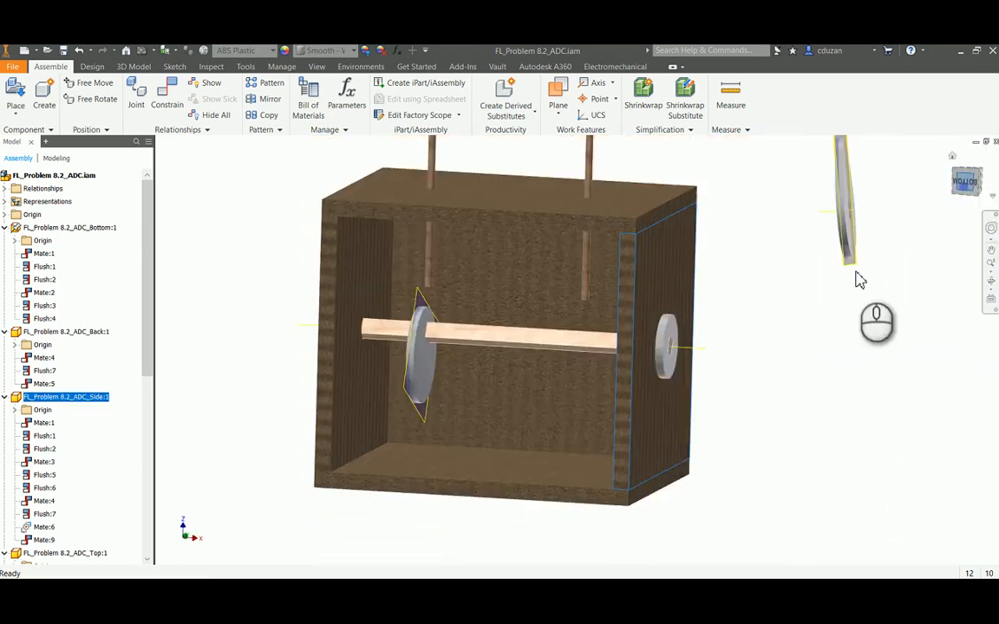
pyautogui.scroll(5, 382, 336)
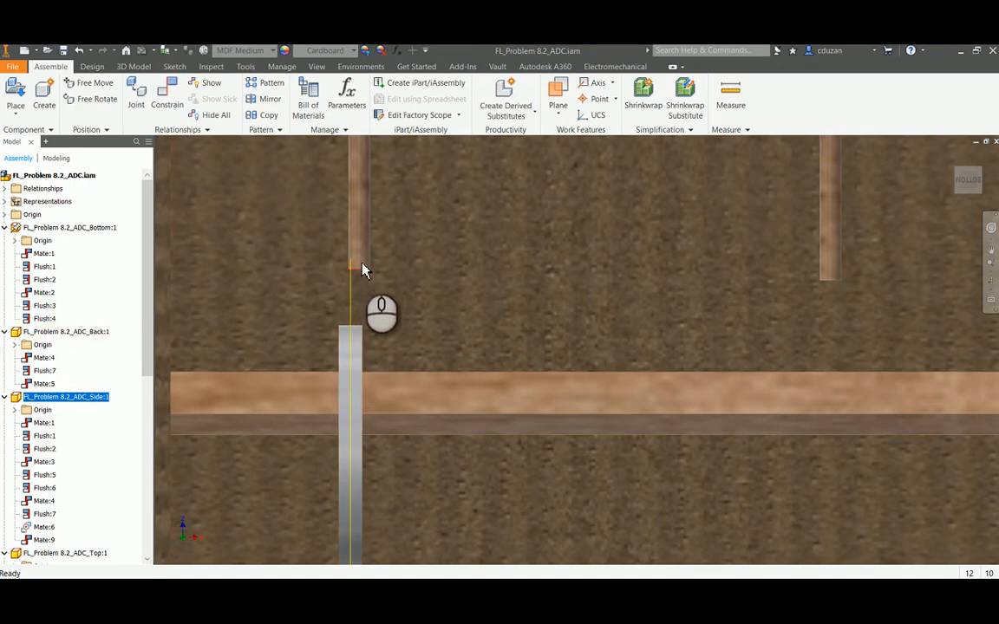
pyautogui.scroll(-6, 362, 270)
pyautogui.keyDown('shift'); pyautogui.moveTo(403, 278); pyautogui.dragTo(482, 404, button='middle'); pyautogui.keyUp('shift')
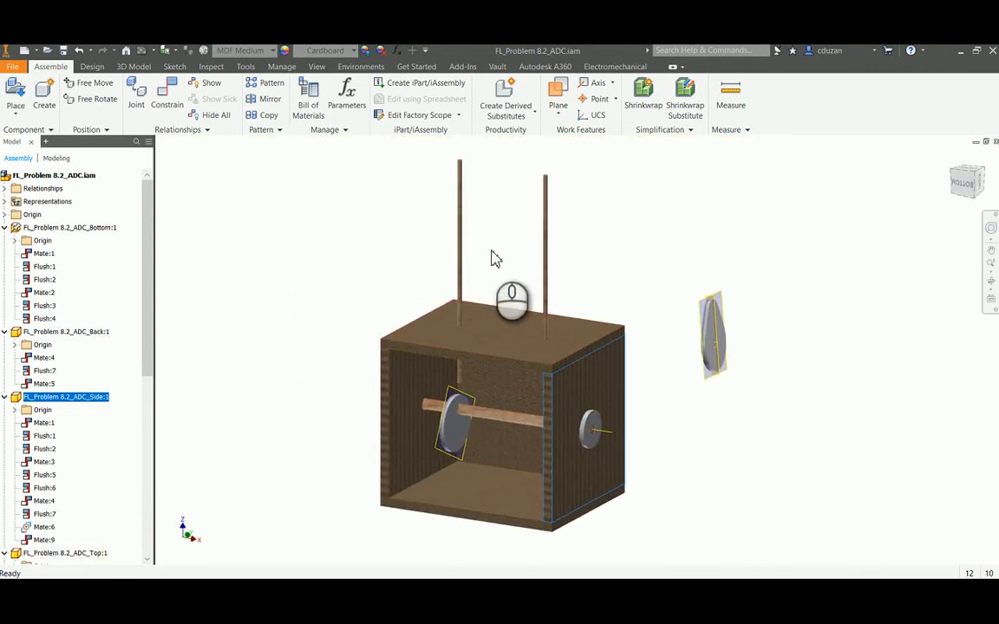
# - Edit Follower Rod:2 in place to make its XZ origin plane visible and return to the assembly
pyautogui.click(464, 261)
pyautogui.doubleClick(460, 251)
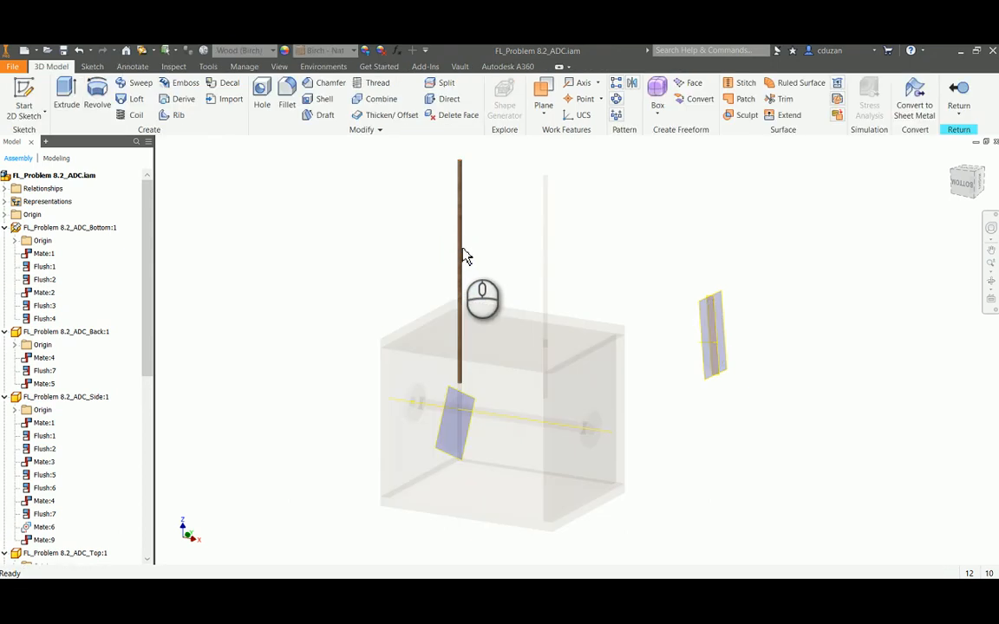
pyautogui.click(461, 184)
pyautogui.scroll(-7, 466, 148)
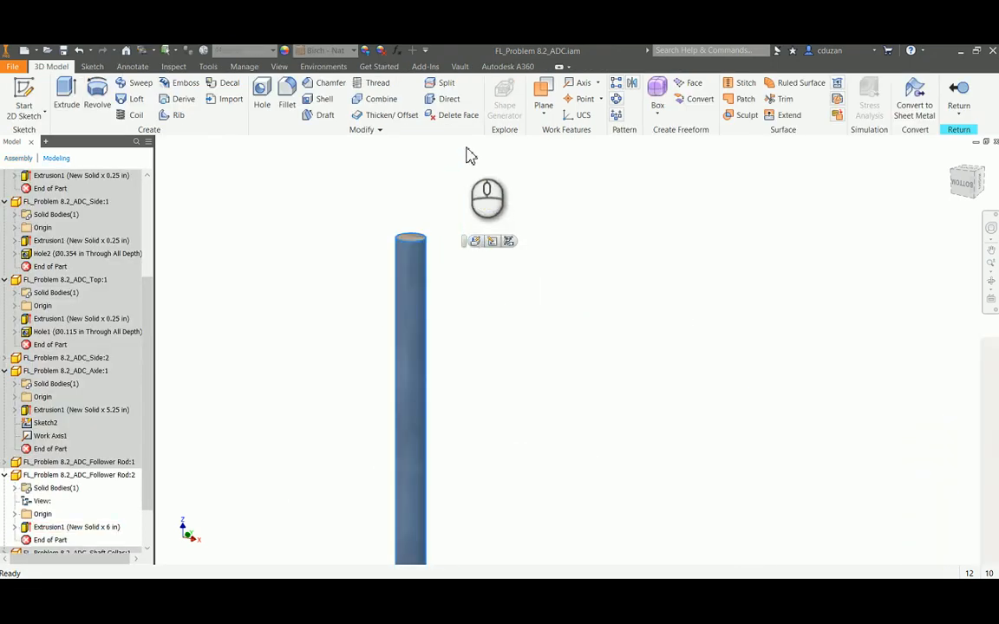
pyautogui.click(511, 190)
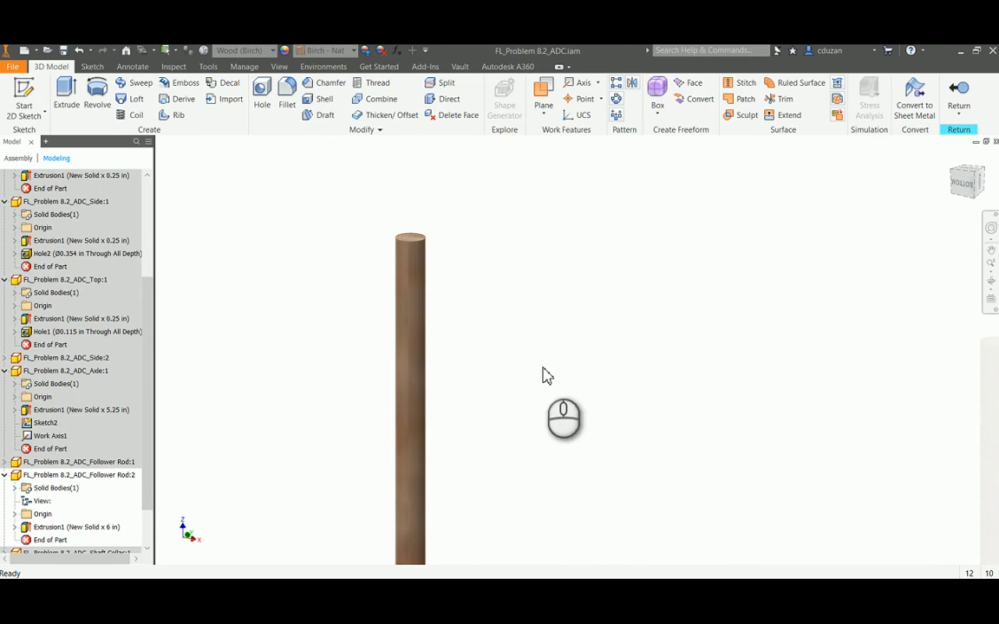
pyautogui.scroll(-2, 147, 319)
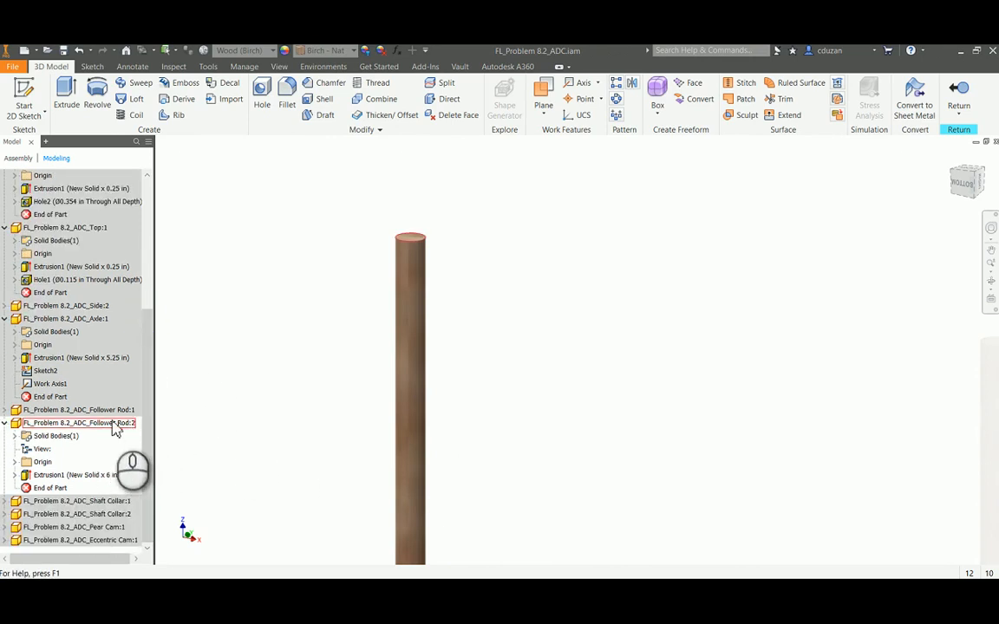
pyautogui.click(15, 462)
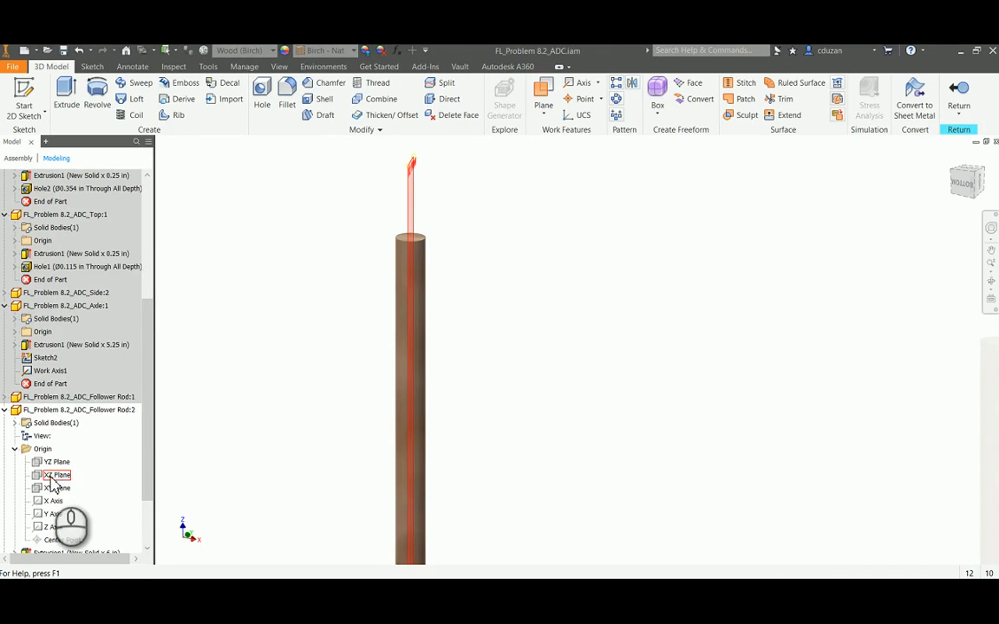
pyautogui.rightClick(49, 477)
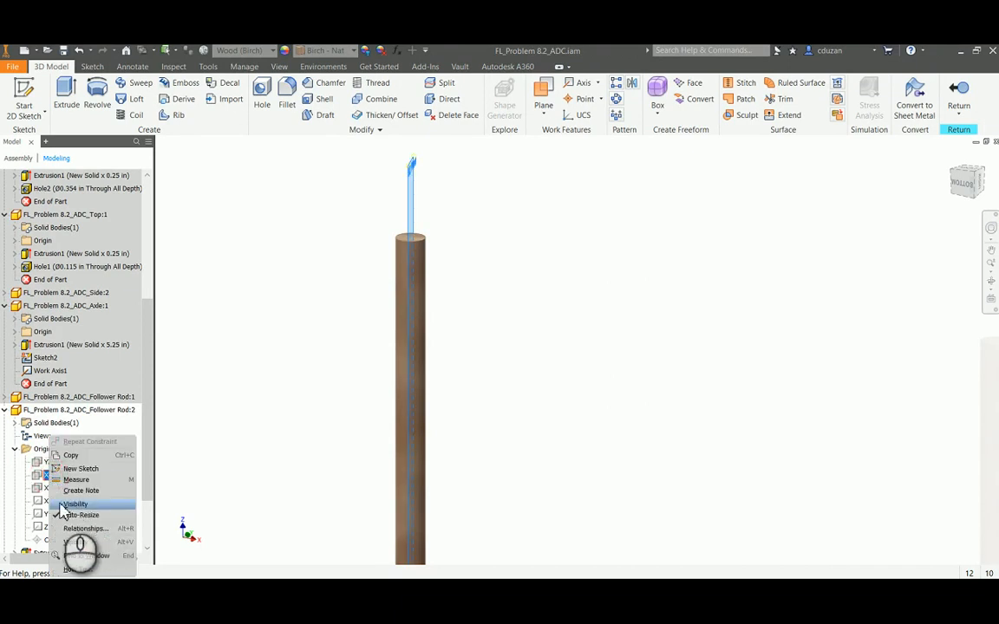
pyautogui.click(73, 504)
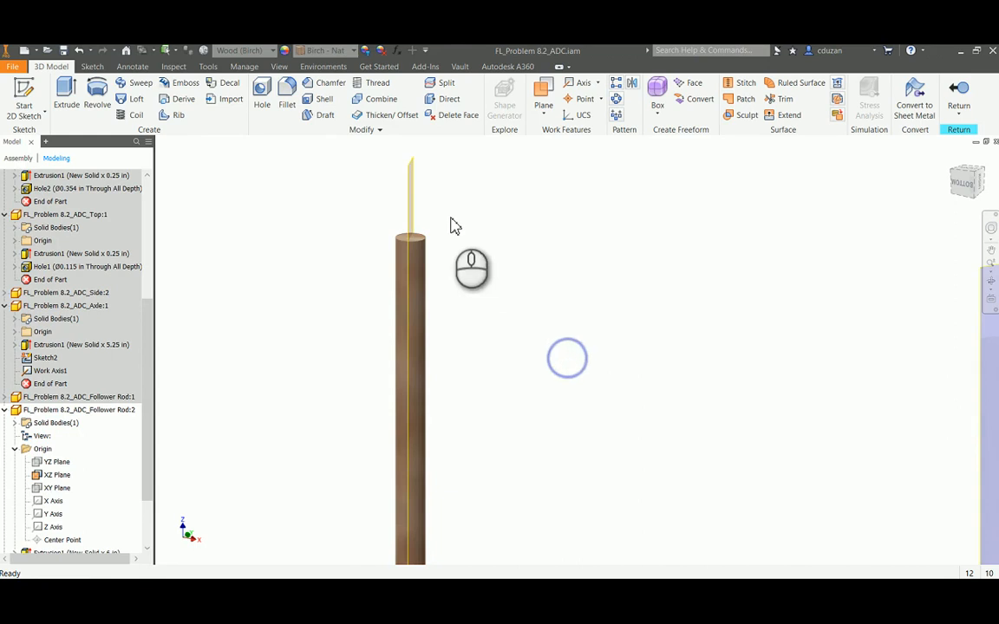
pyautogui.scroll(-3, 490, 266)
pyautogui.keyDown('shift'); pyautogui.moveTo(486, 272); pyautogui.dragTo(437, 281, button='middle'); pyautogui.keyUp('shift')
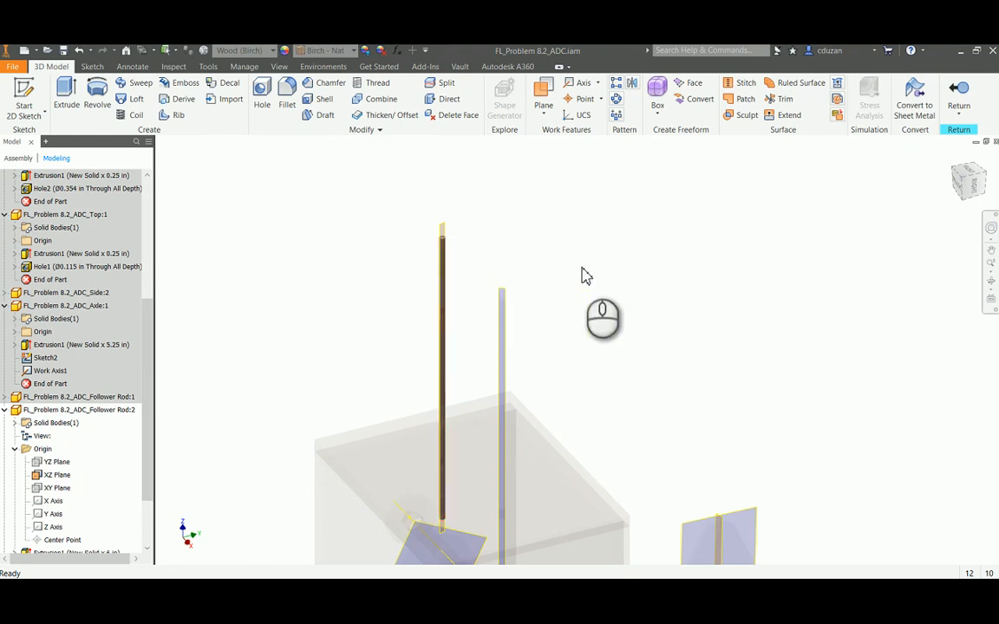
pyautogui.click(956, 89)
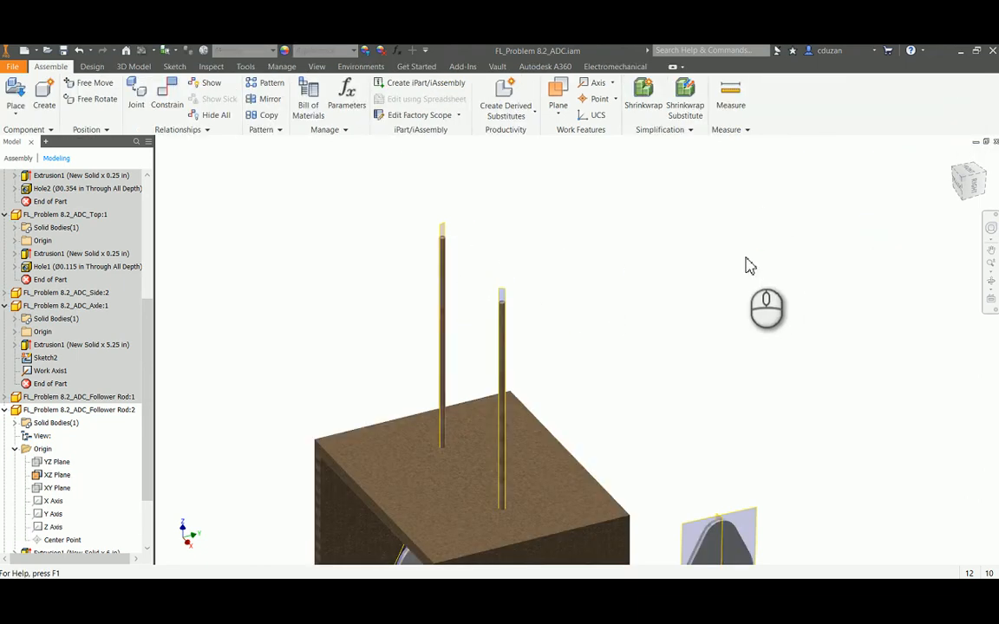
# - Mate the XZ plane of the follower rod above the eccentric cam to the cam's work plane with a 0.000 in offset
pyautogui.keyDown('shift'); pyautogui.moveTo(662, 281); pyautogui.dragTo(687, 270, button='middle'); pyautogui.keyUp('shift')
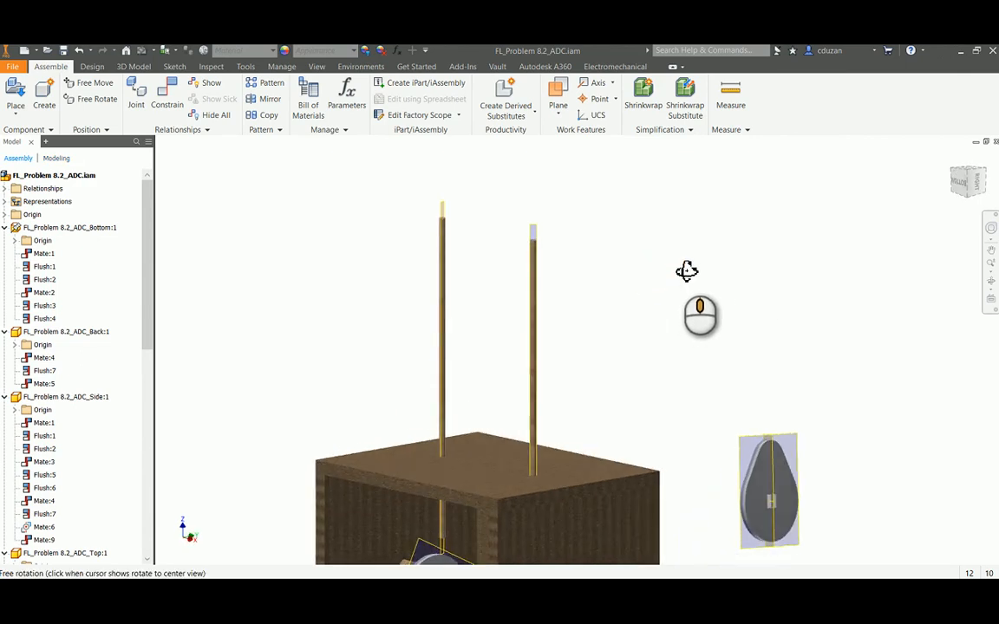
pyautogui.moveTo(558, 330); pyautogui.dragTo(586, 193, button='middle')
pyautogui.scroll(-3, 472, 423)
pyautogui.scroll(-3, 471, 423)
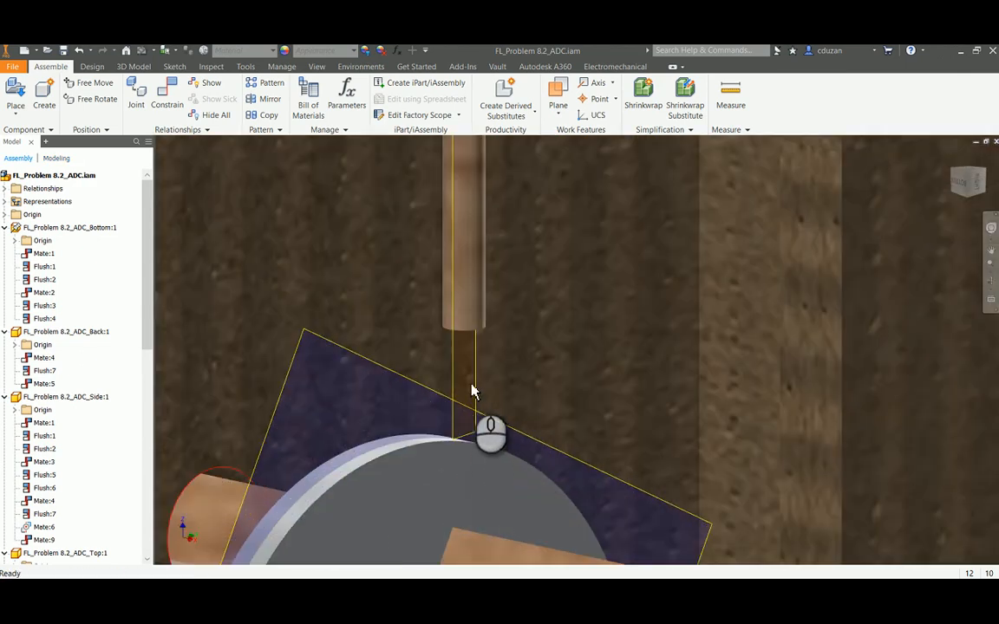
pyautogui.scroll(4, 517, 386)
pyautogui.moveTo(546, 394)
pyautogui.keyDown('shift'); pyautogui.mouseDown(button='middle')
pyautogui.moveTo(621, 399)
pyautogui.moveTo(627, 388)
pyautogui.moveTo(562, 395)
pyautogui.mouseUp(button='middle'); pyautogui.keyUp('shift')
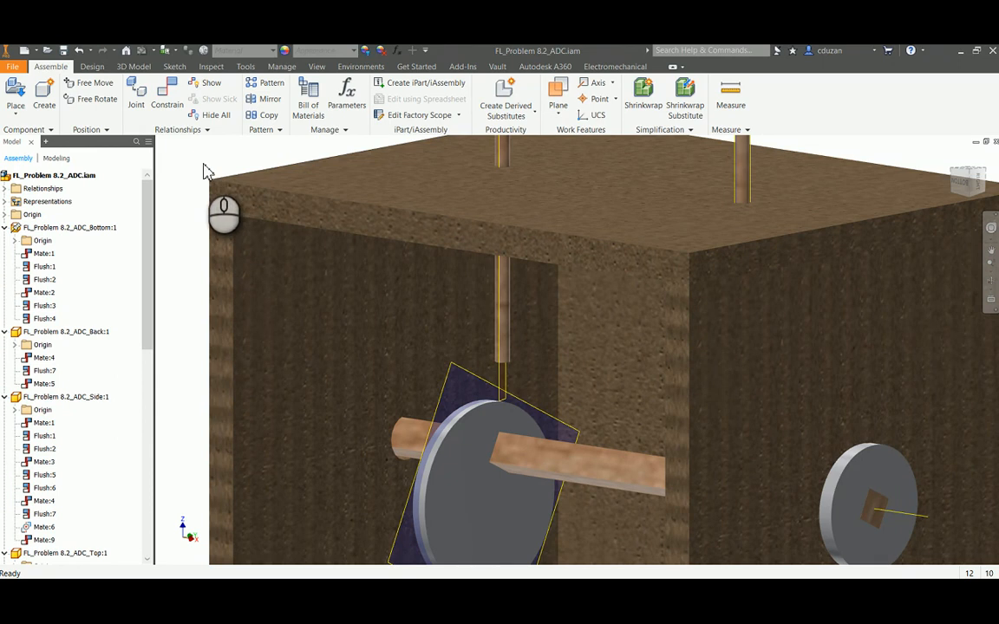
pyautogui.click(167, 93)
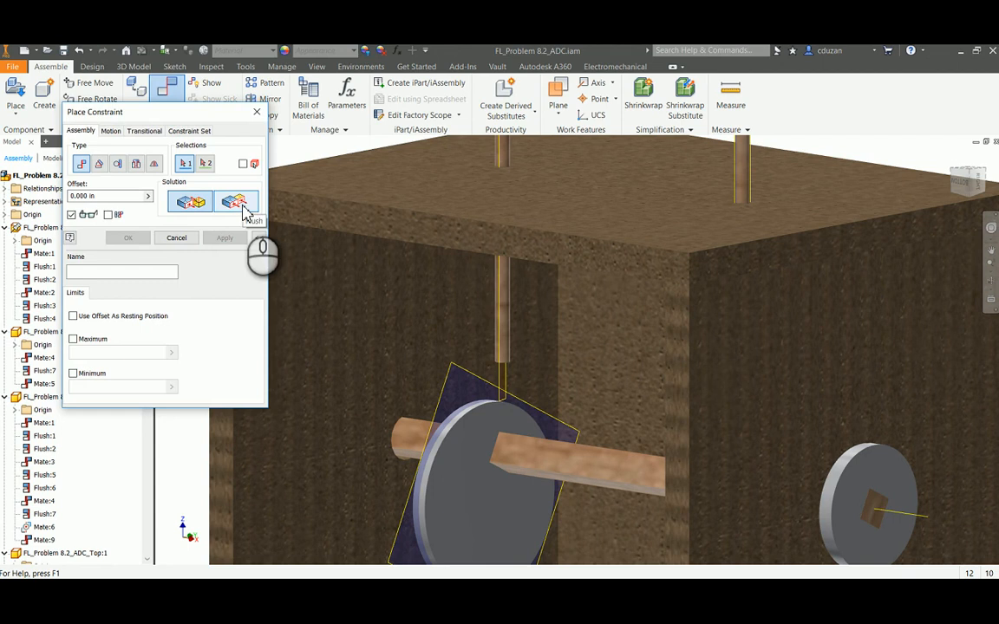
pyautogui.click(502, 390)
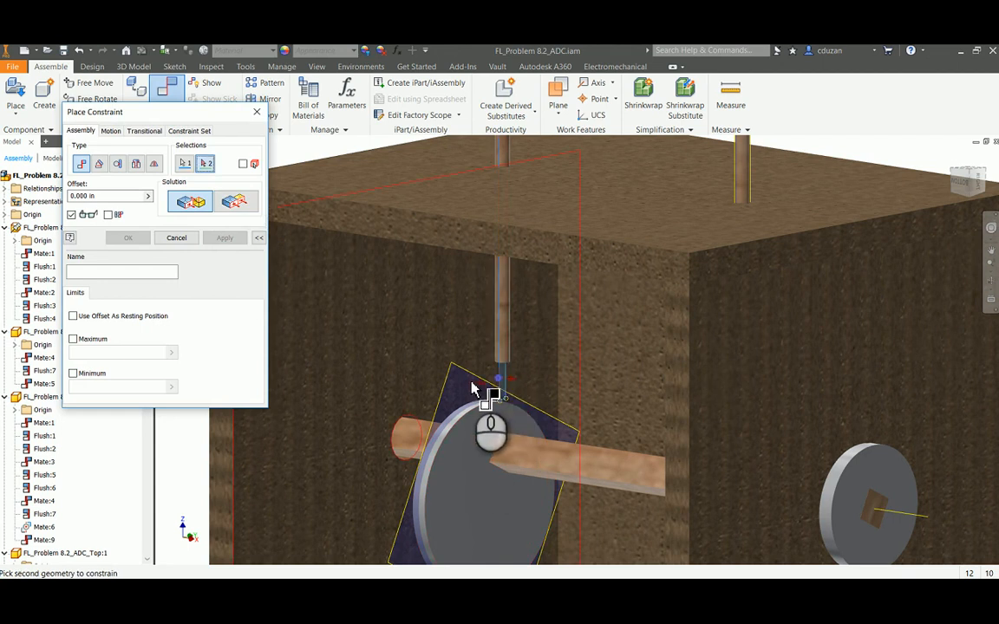
pyautogui.click(472, 382)
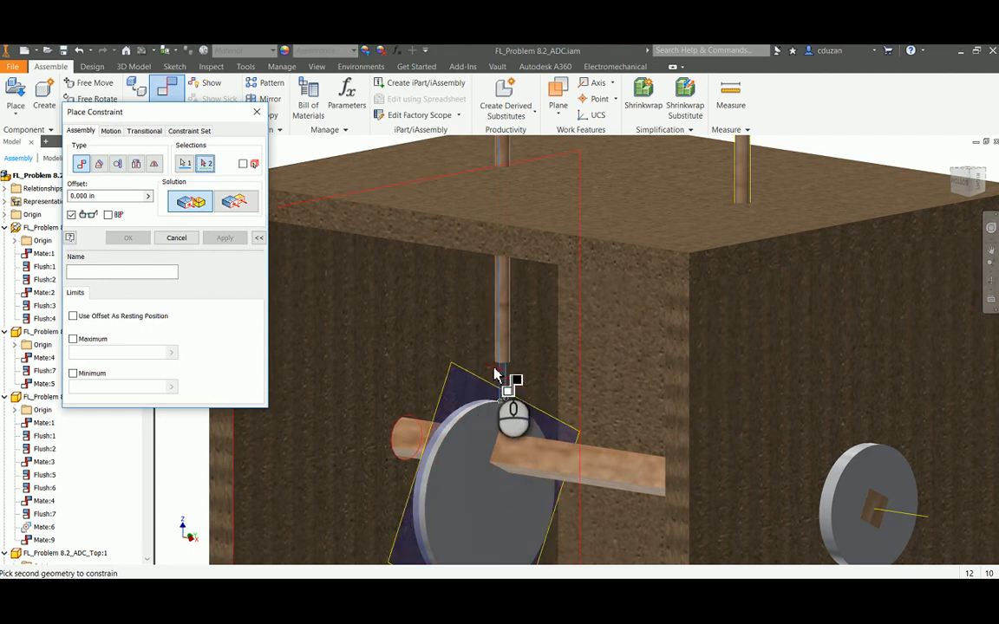
pyautogui.click(473, 382)
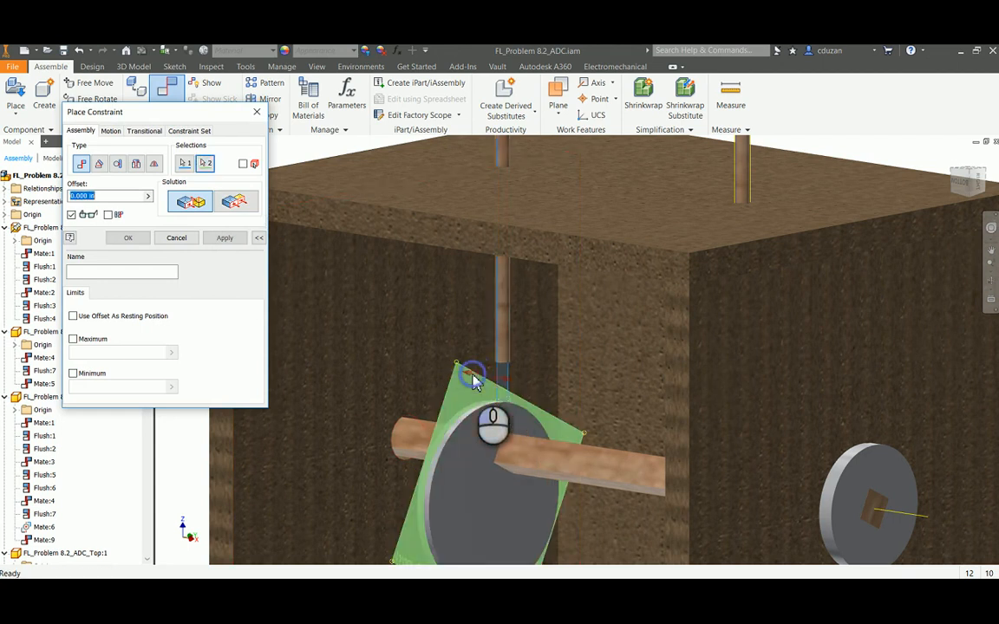
pyautogui.click(227, 239)
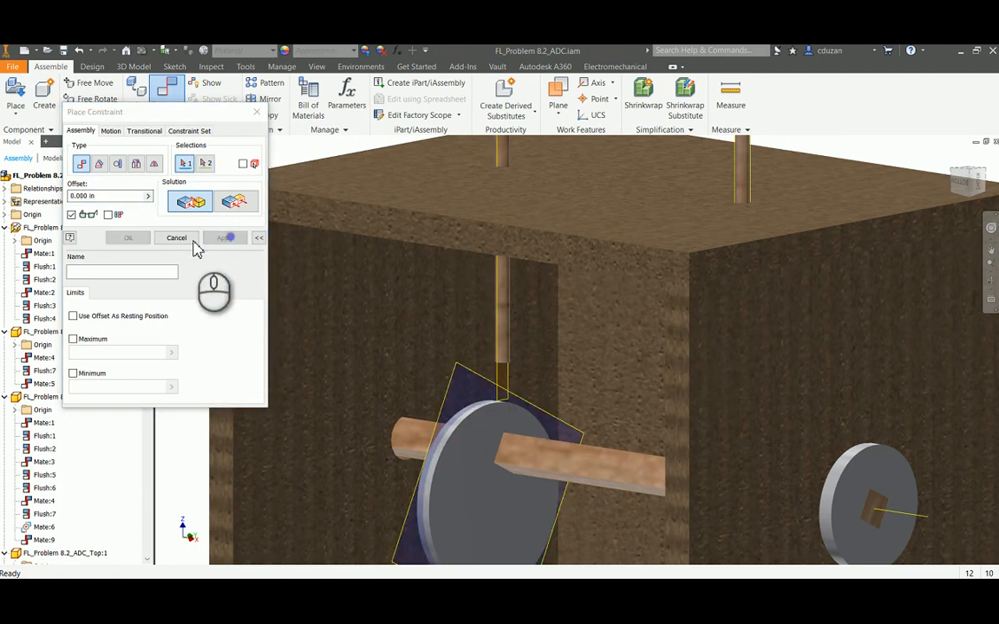
pyautogui.press('Escape')
# - Test the movement of the eccentric cam and its follower rod, and examine their alignment from the front
pyautogui.moveTo(499, 445); pyautogui.dragTo(511, 398)
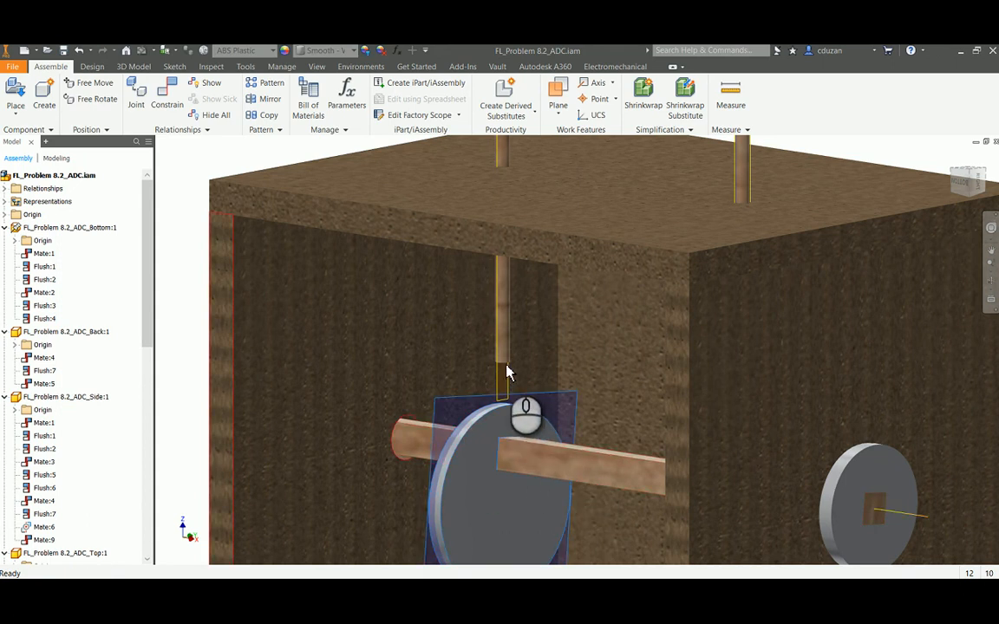
pyautogui.moveTo(504, 356)
pyautogui.mouseDown()
pyautogui.moveTo(496, 318)
pyautogui.moveTo(510, 323)
pyautogui.moveTo(477, 327)
pyautogui.moveTo(489, 357)
pyautogui.mouseUp()
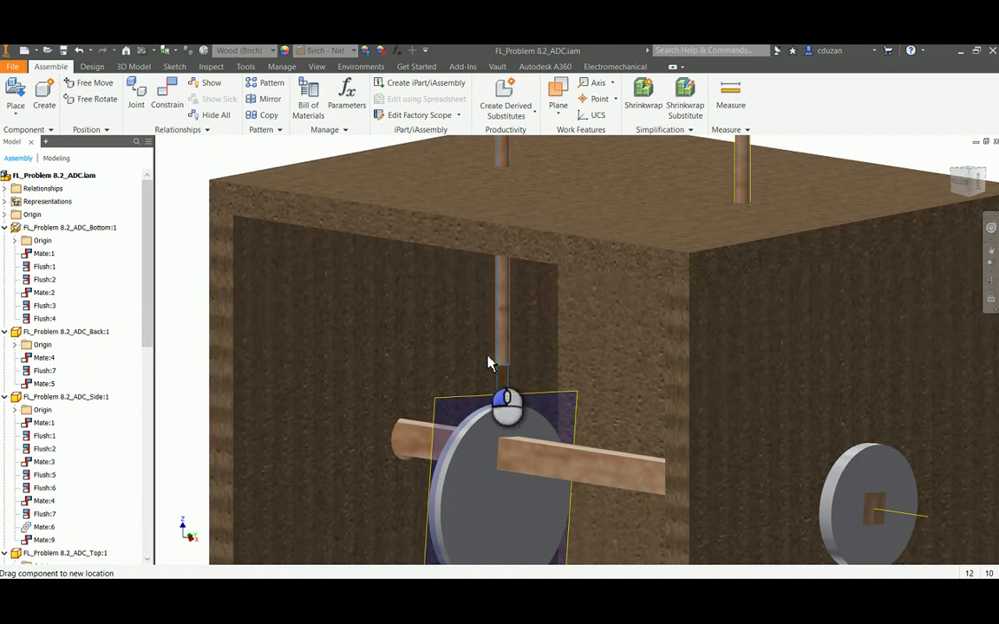
pyautogui.moveTo(969, 189); pyautogui.dragTo(962, 184)
pyautogui.click(962, 184)
pyautogui.scroll(-6, 512, 464)
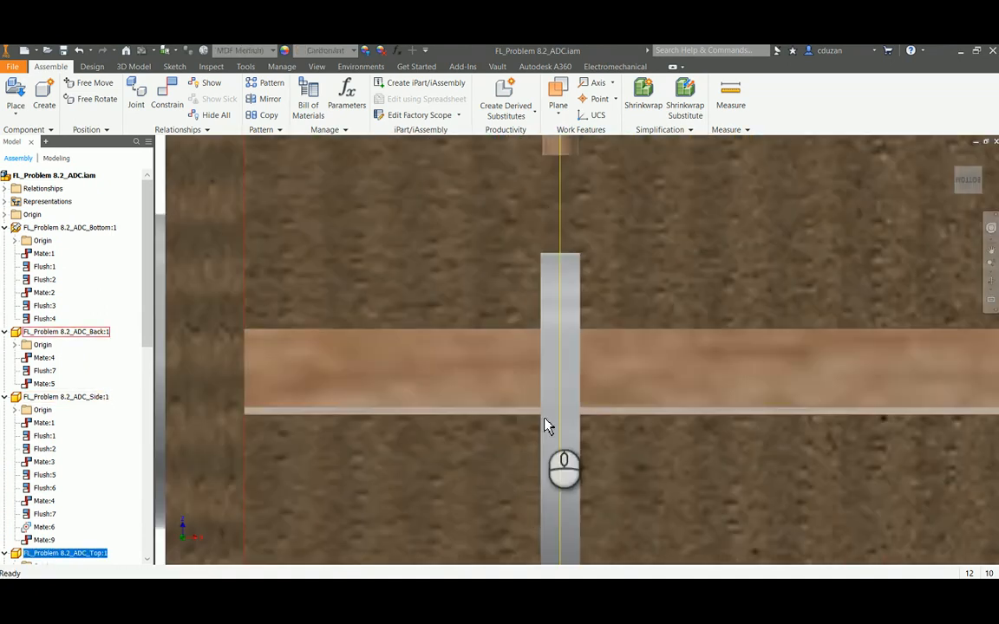
pyautogui.moveTo(623, 295); pyautogui.dragTo(585, 395, button='middle')
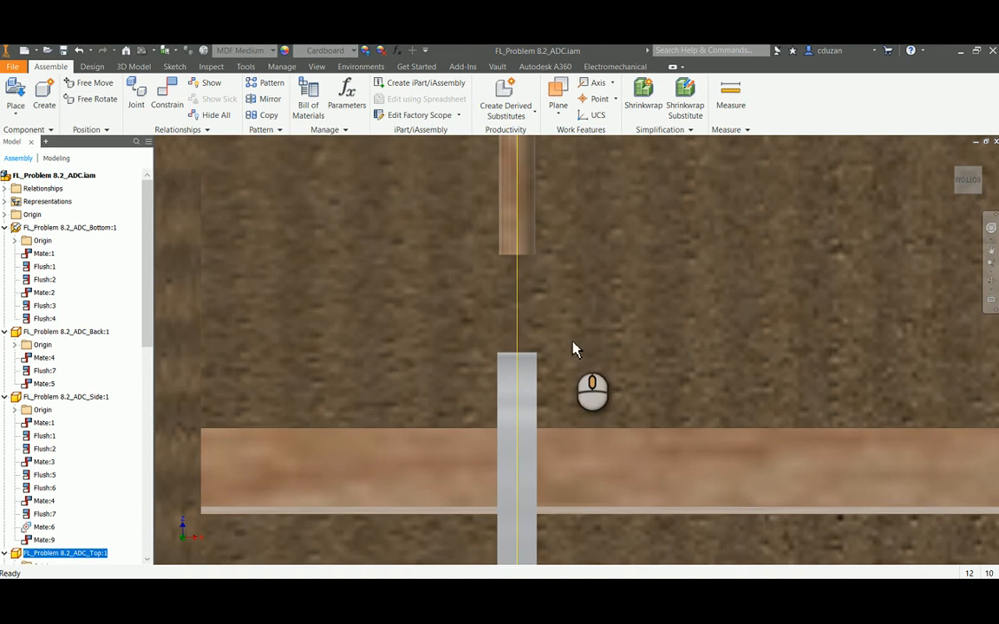
pyautogui.scroll(6, 538, 325)
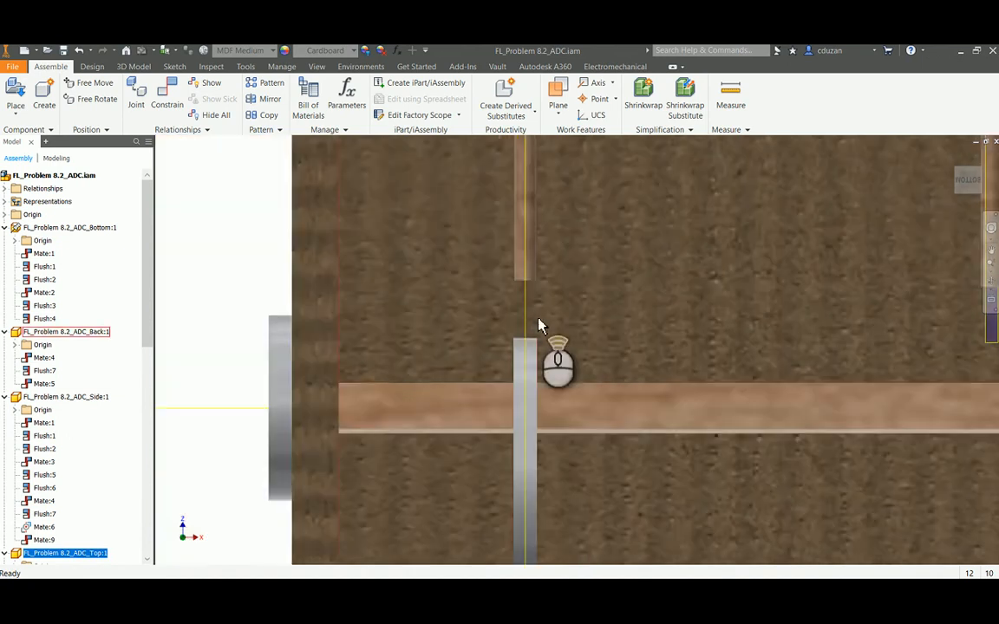
pyautogui.click(953, 159)
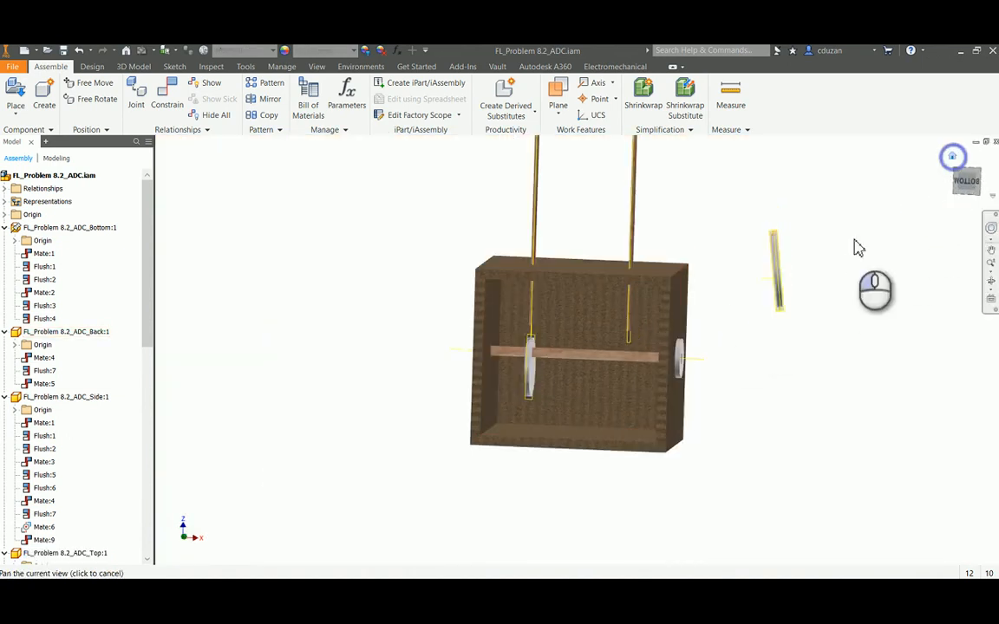
# - Move the pear cam across to the open front side of the box
pyautogui.click(704, 395)
pyautogui.moveTo(704, 395); pyautogui.dragTo(434, 329)
pyautogui.scroll(-5, 438, 334)
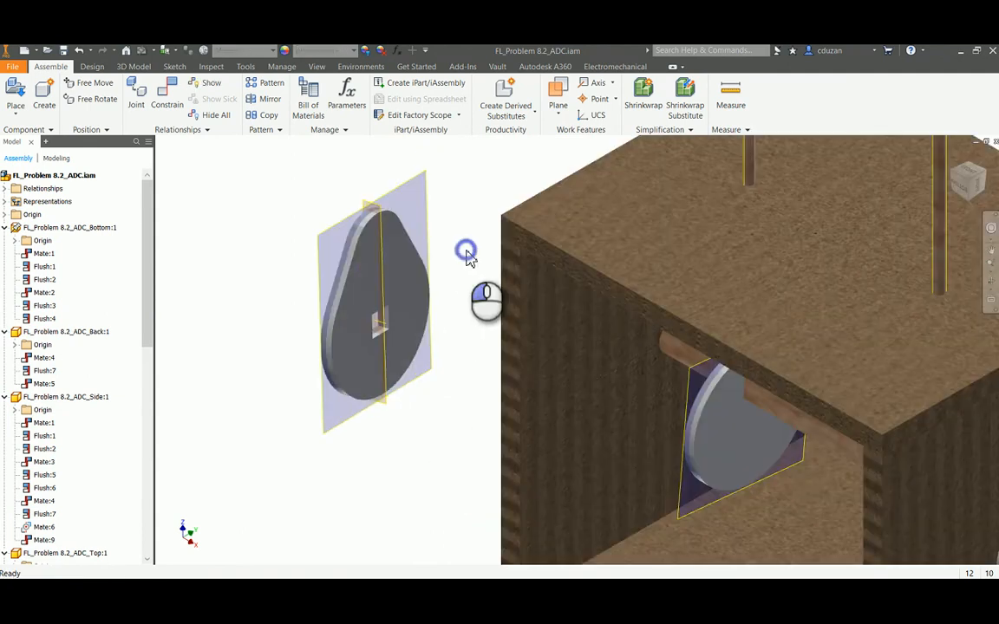
# - Mate an inner side face of the pear cam's square hole to the front face of the axle with a 0.000 in offset
pyautogui.click(168, 95)
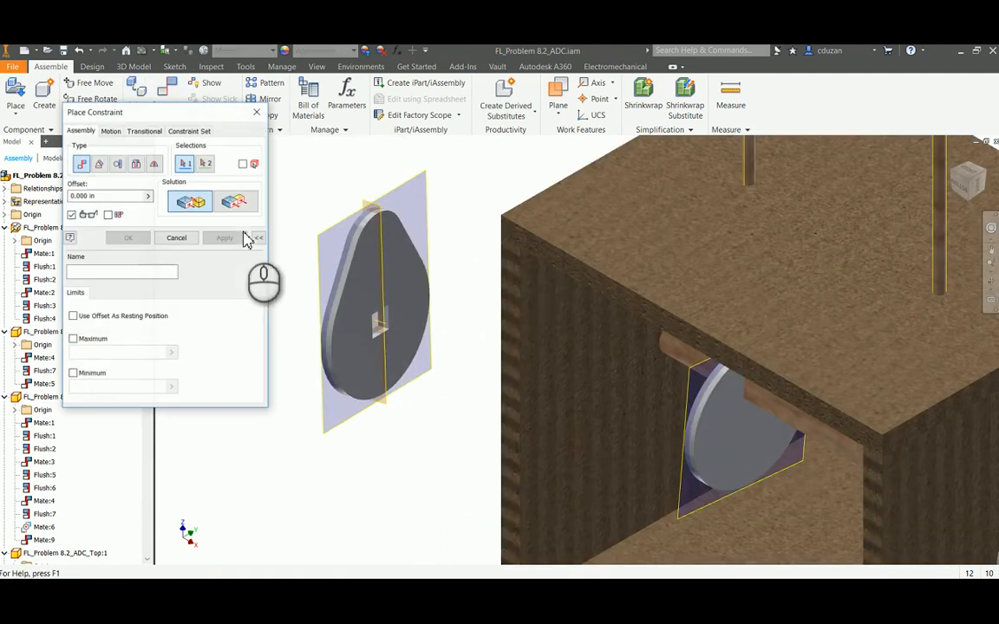
pyautogui.scroll(-5, 403, 390)
pyautogui.click(392, 236)
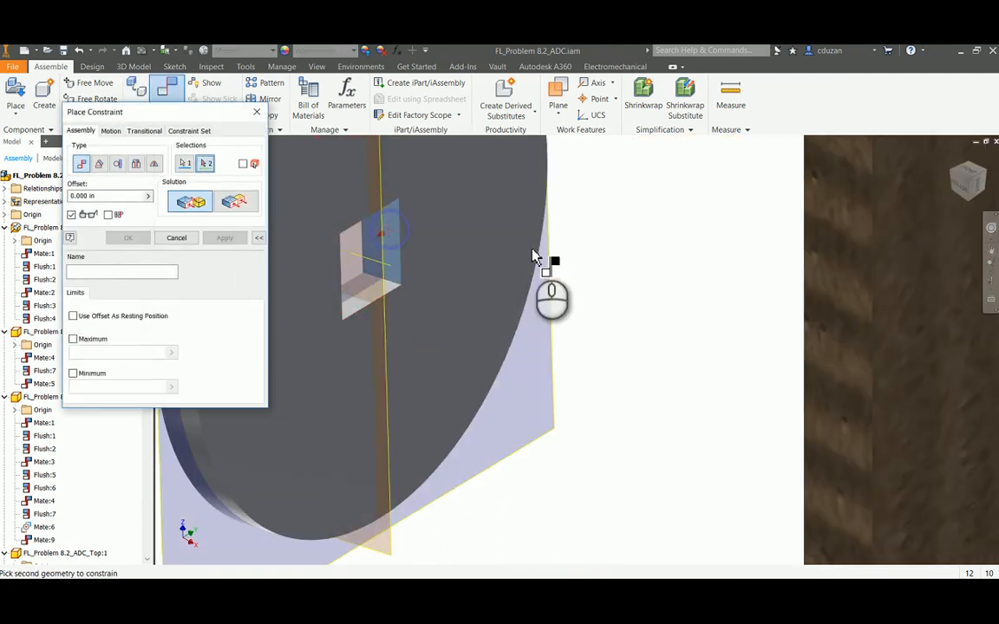
pyautogui.scroll(5, 539, 261)
pyautogui.scroll(-5, 792, 397)
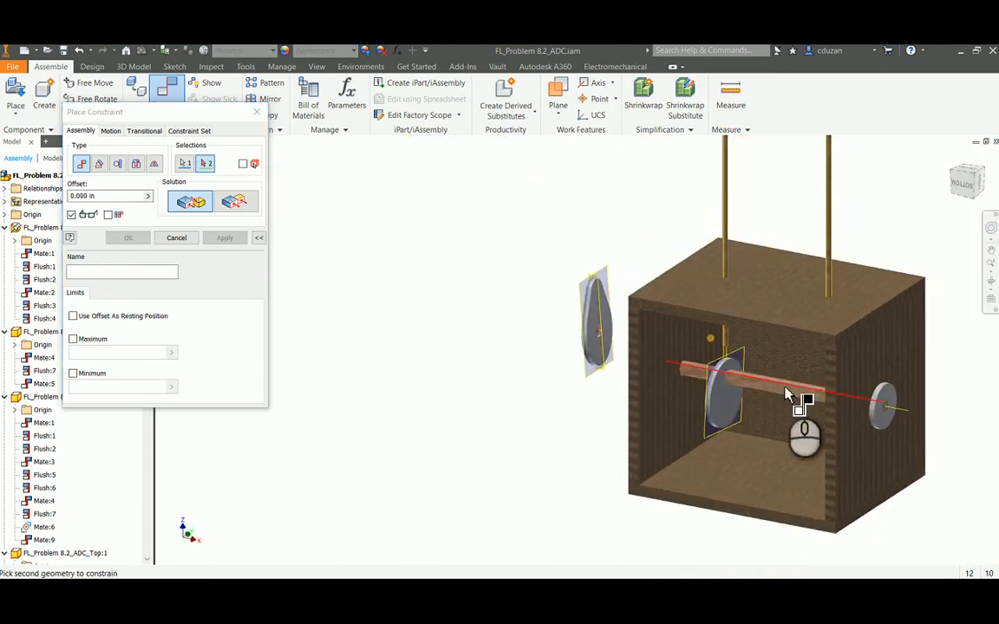
pyautogui.click(810, 418)
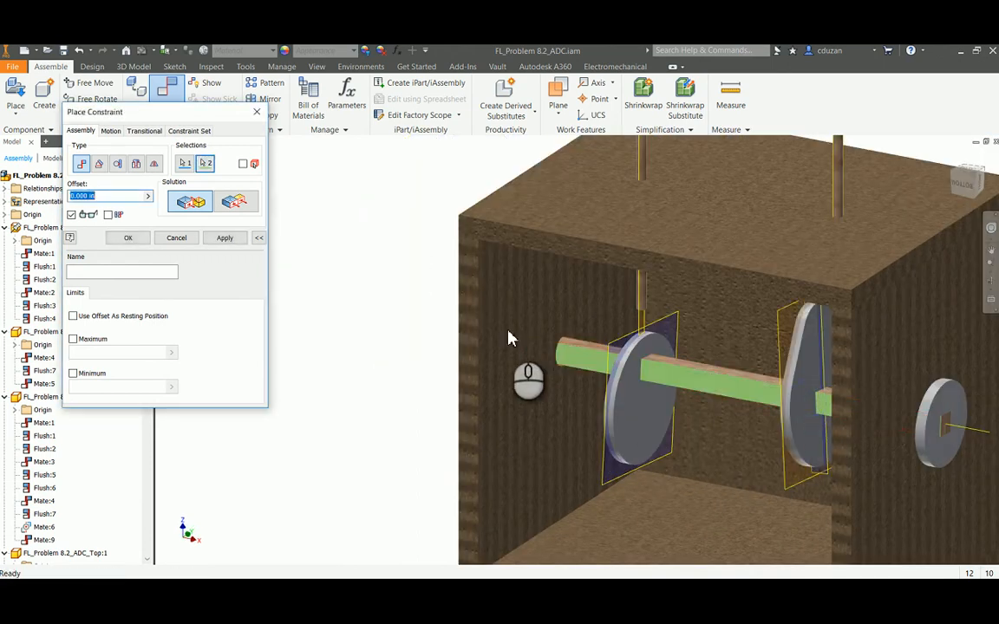
pyautogui.click(225, 238)
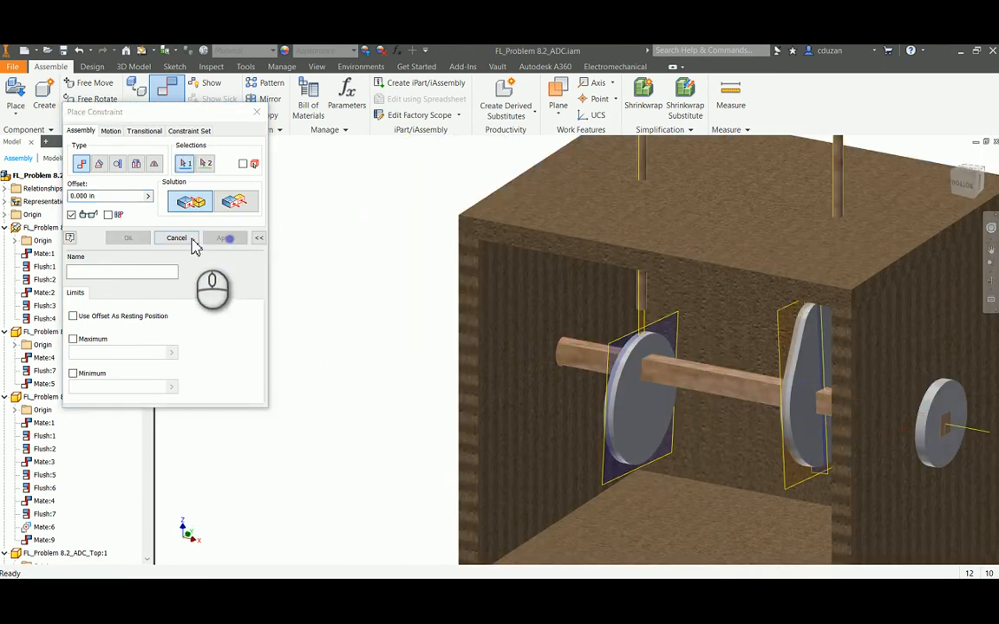
pyautogui.click(176, 237)
# - Mate the lower face of the pear cam's square hole to the underside of the axle with a 0.000 in offset
pyautogui.moveTo(798, 397)
pyautogui.mouseDown()
pyautogui.moveTo(781, 406)
pyautogui.moveTo(803, 417)
pyautogui.mouseUp()
pyautogui.scroll(-5, 803, 418)
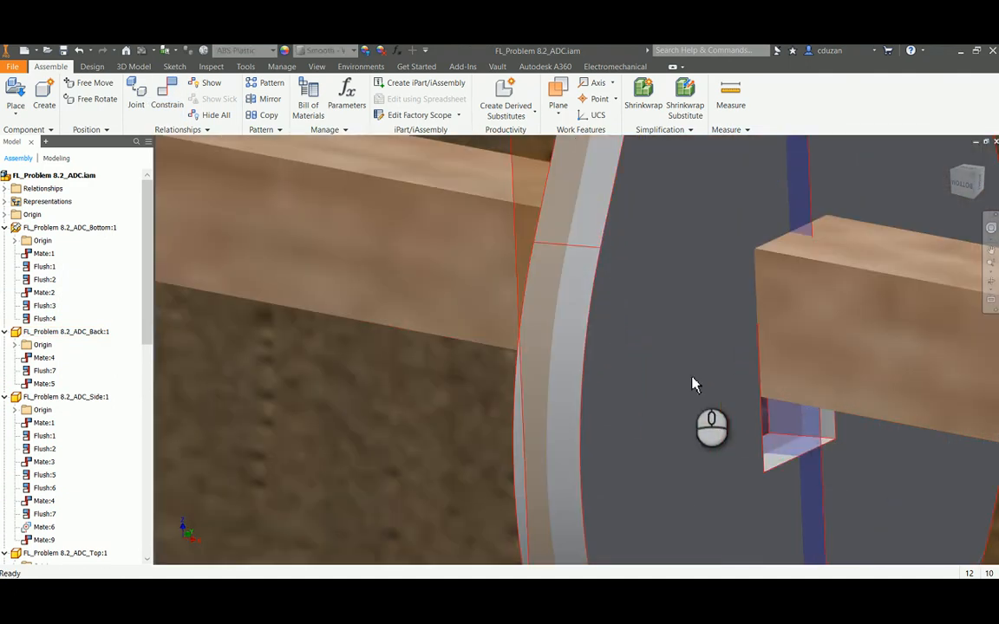
pyautogui.moveTo(694, 383); pyautogui.dragTo(668, 368)
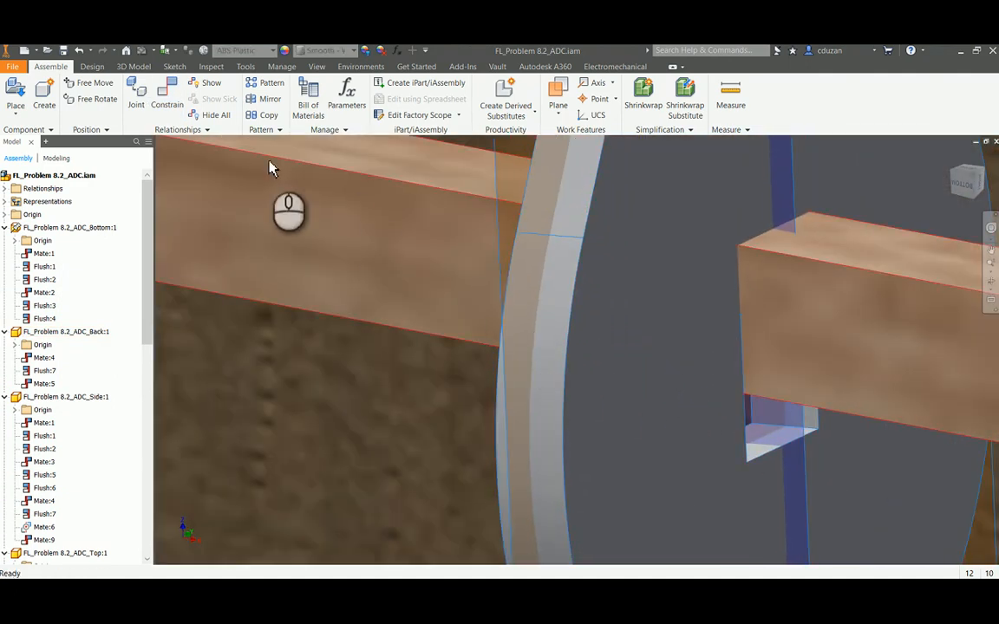
pyautogui.click(169, 97)
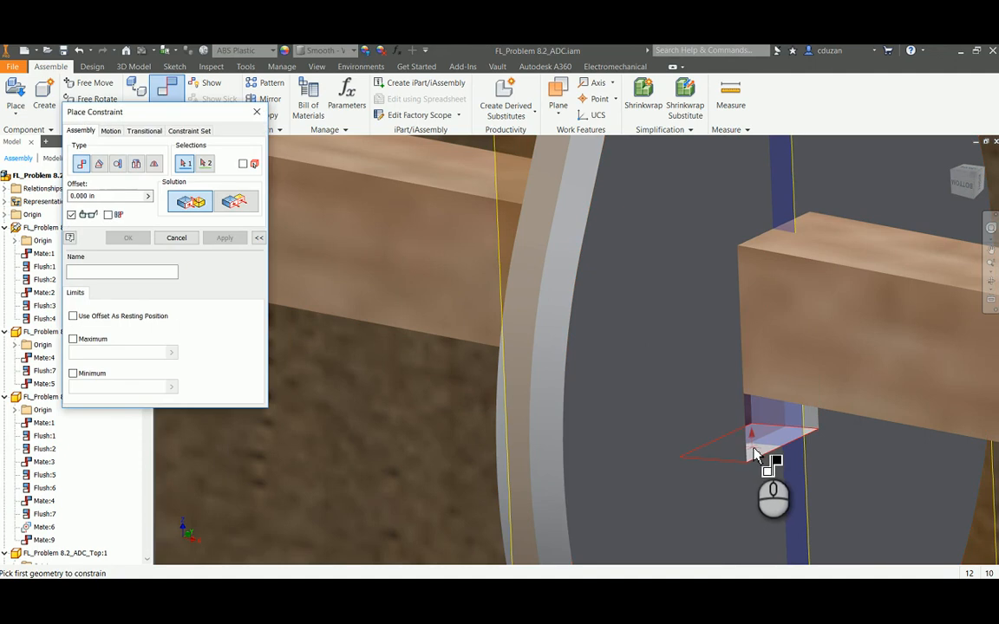
pyautogui.click(754, 454)
pyautogui.moveTo(718, 401)
pyautogui.keyDown('shift'); pyautogui.mouseDown(button='middle')
pyautogui.moveTo(725, 407)
pyautogui.moveTo(715, 386)
pyautogui.mouseUp(button='middle'); pyautogui.keyUp('shift')
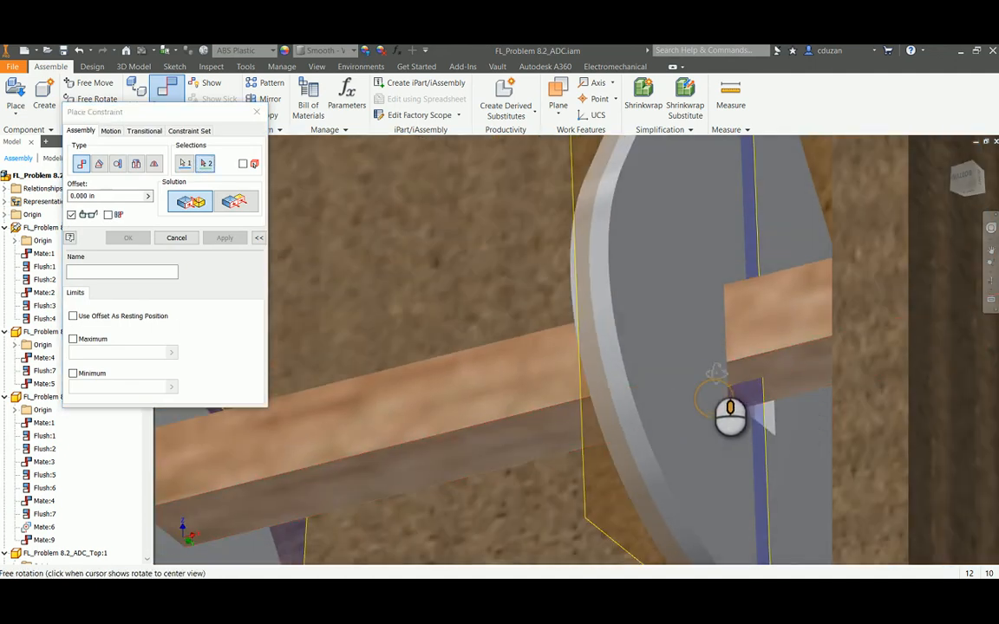
pyautogui.click(788, 379)
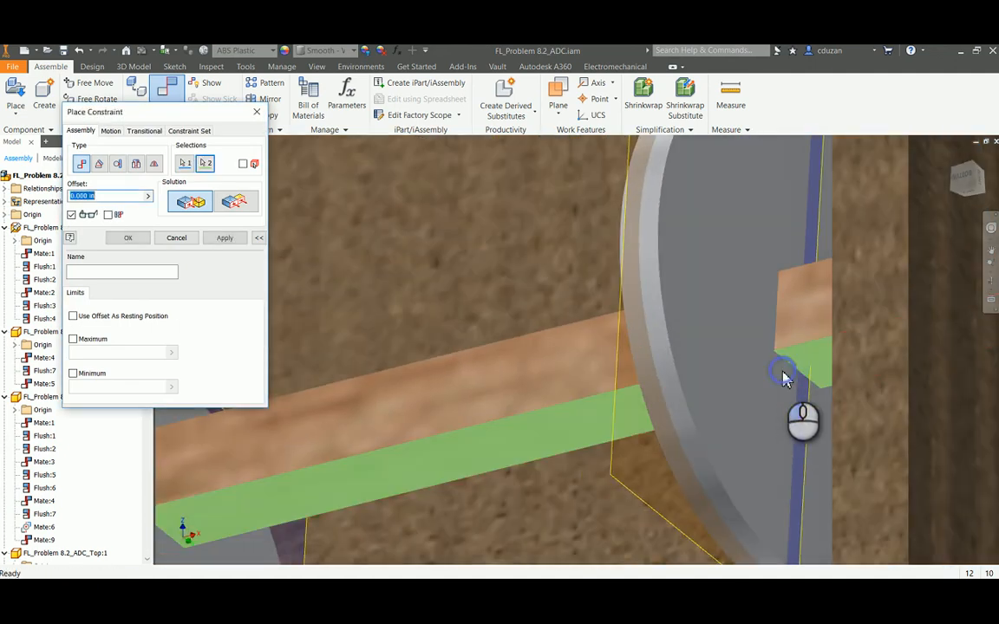
pyautogui.click(217, 241)
pyautogui.click(179, 236)
# - Test the pear cam's sliding movement along the axle and examine its position relative to the second follower rod
pyautogui.scroll(4, 477, 292)
pyautogui.keyDown('shift'); pyautogui.moveTo(593, 283); pyautogui.dragTo(539, 283, button='middle'); pyautogui.keyUp('shift')
pyautogui.moveTo(534, 272); pyautogui.dragTo(492, 247)
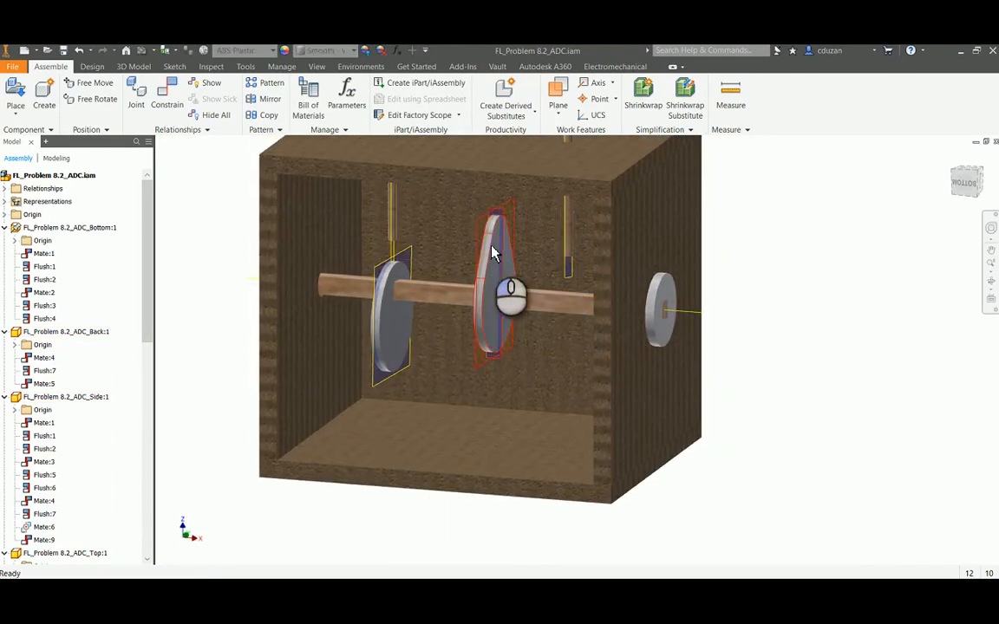
pyautogui.keyDown('shift'); pyautogui.moveTo(491, 252); pyautogui.dragTo(520, 242, button='middle'); pyautogui.keyUp('shift')
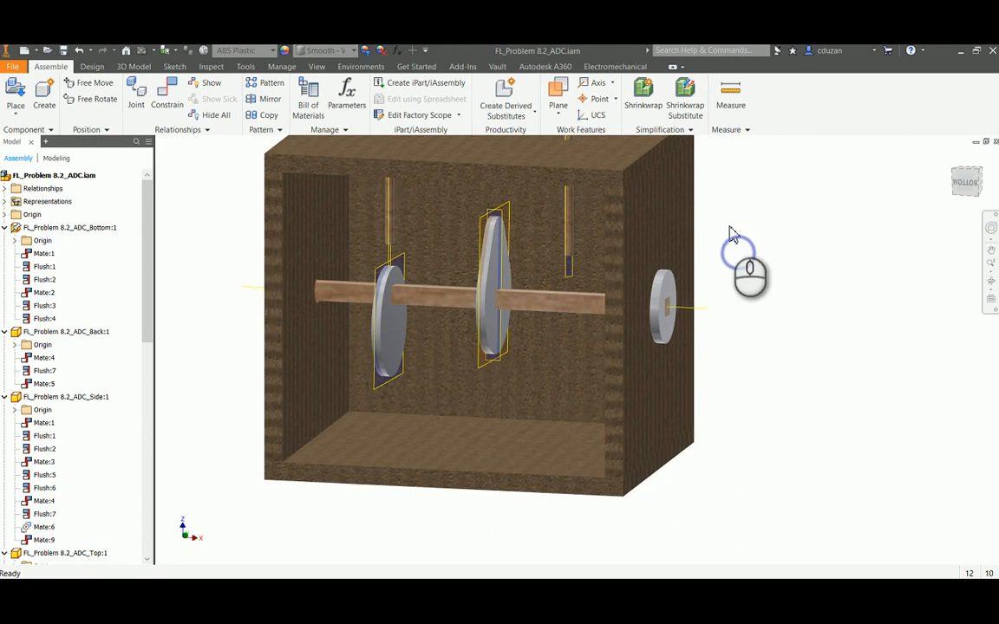
pyautogui.keyDown('shift'); pyautogui.moveTo(731, 232); pyautogui.dragTo(678, 351, button='middle'); pyautogui.keyUp('shift')
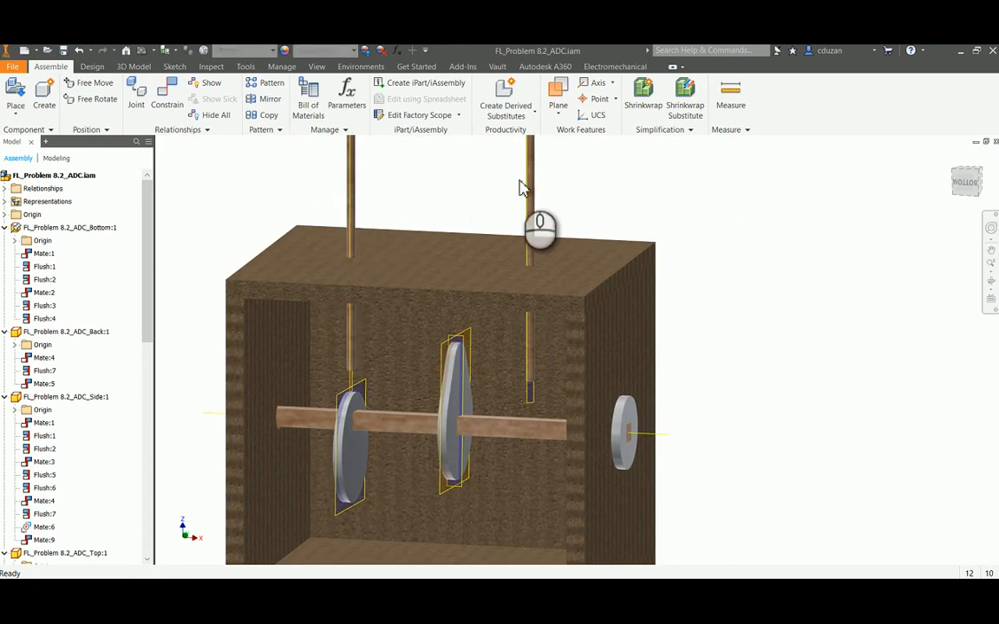
# - Mate the origin plane of the second follower rod to the pear cam's work plane with a 0.000 in offset
pyautogui.scroll(4, 526, 416)
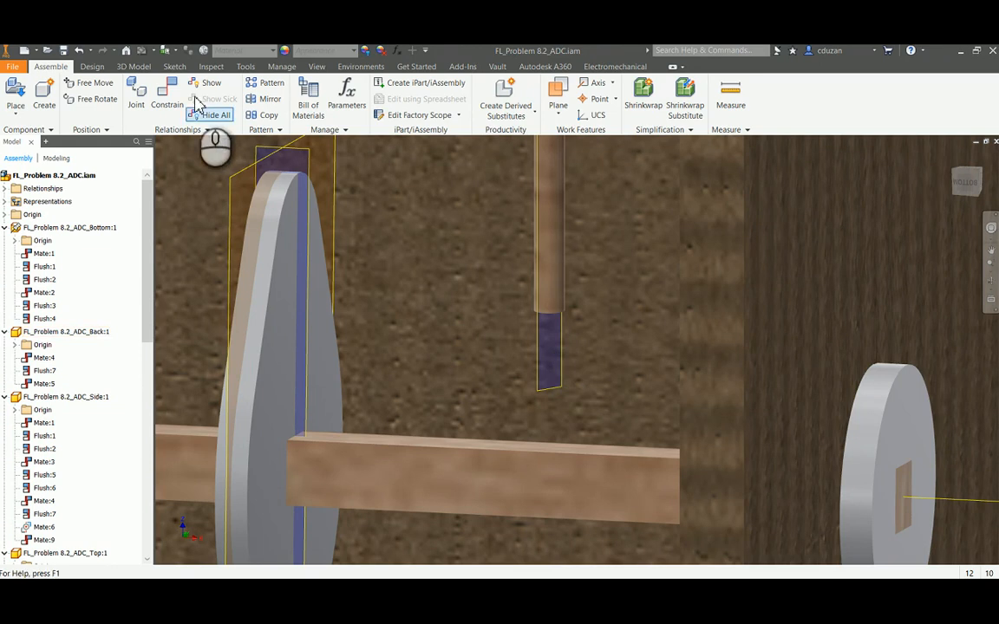
pyautogui.click(167, 97)
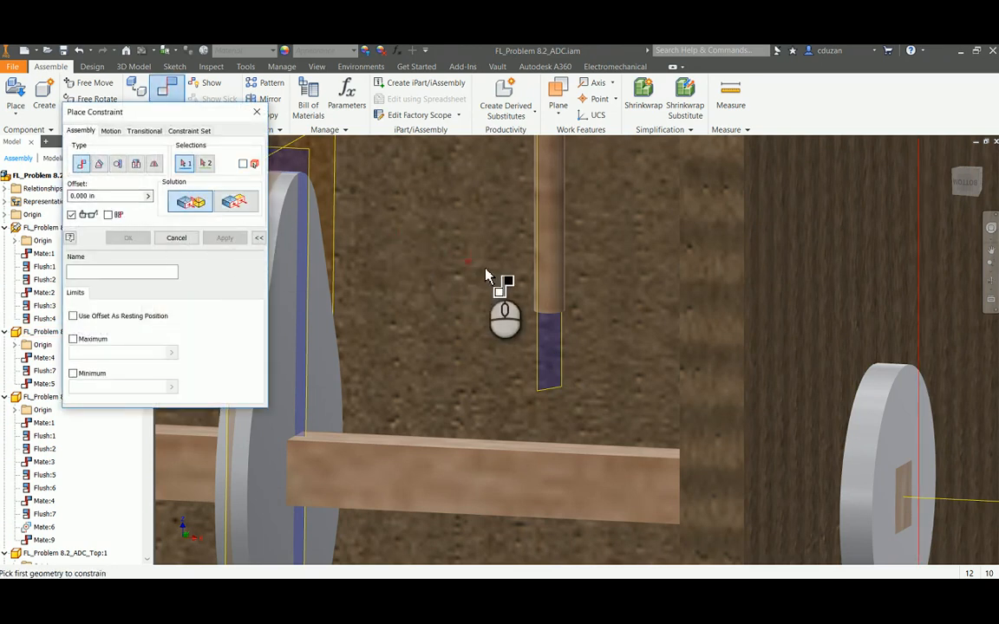
pyautogui.click(540, 349)
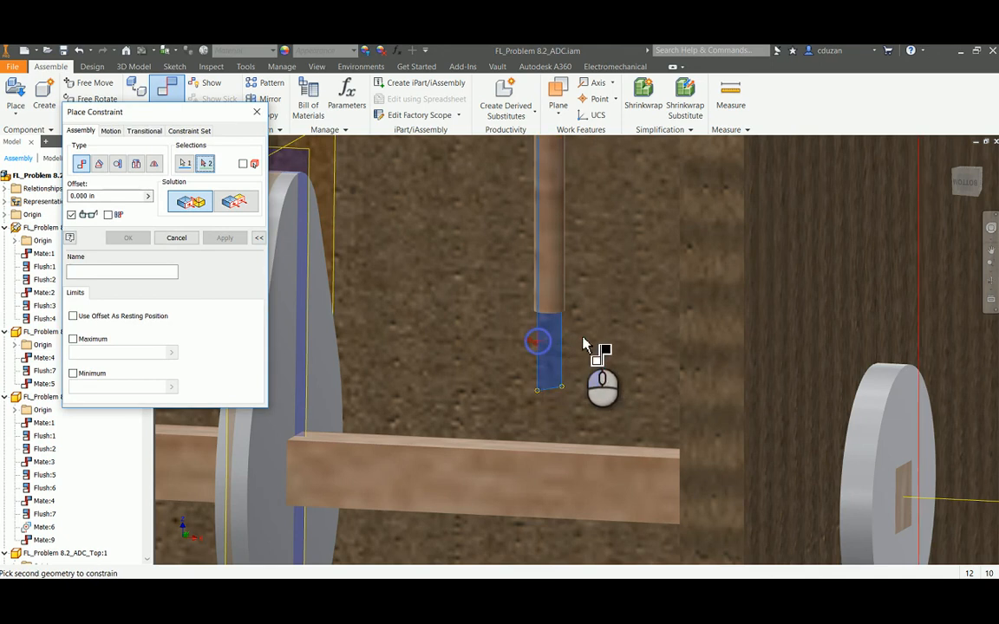
pyautogui.scroll(5, 563, 331)
pyautogui.click(500, 271)
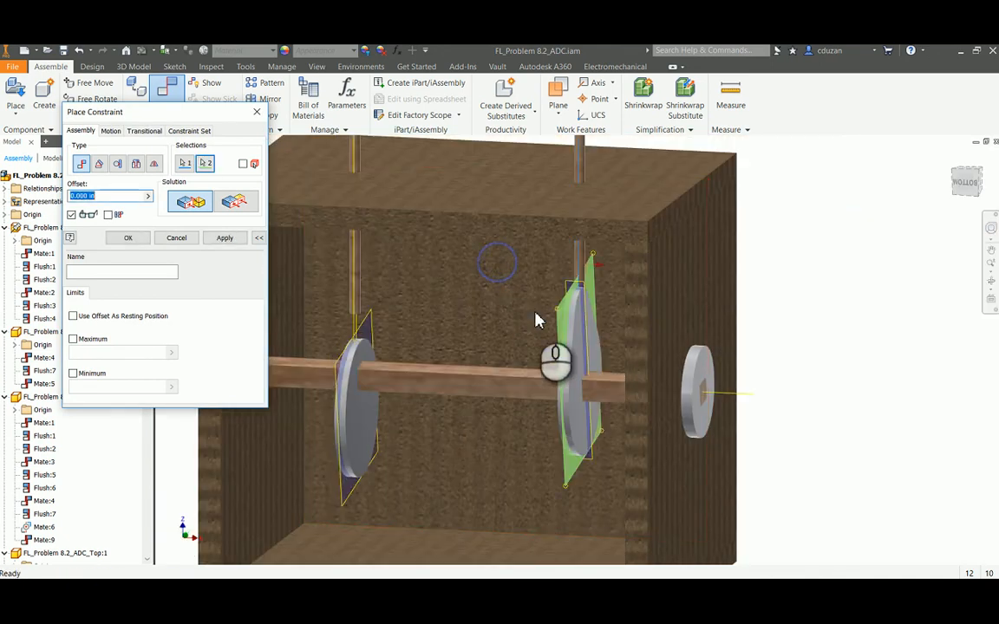
pyautogui.click(227, 239)
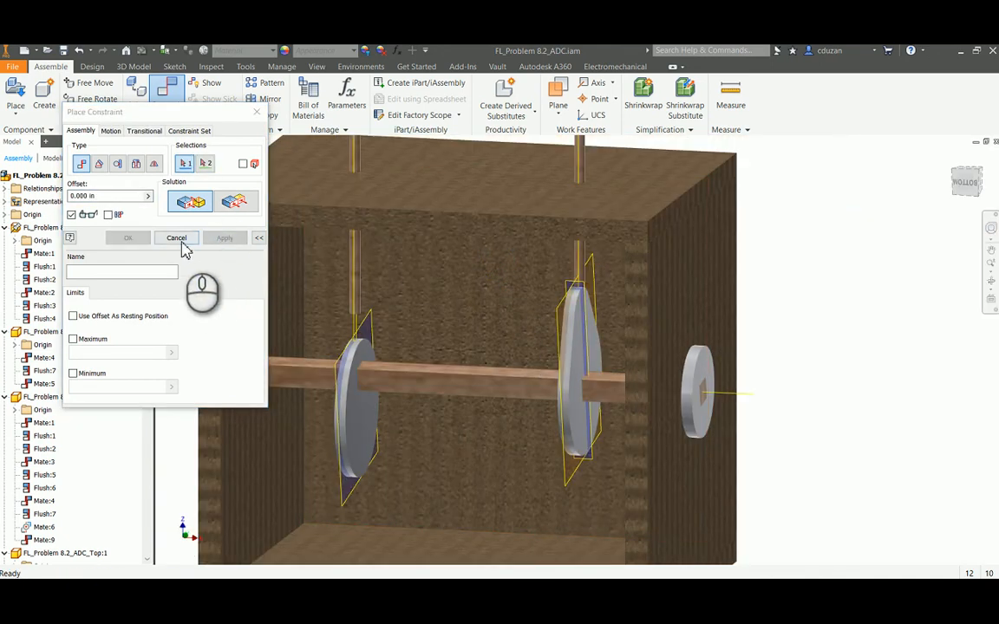
pyautogui.click(176, 238)
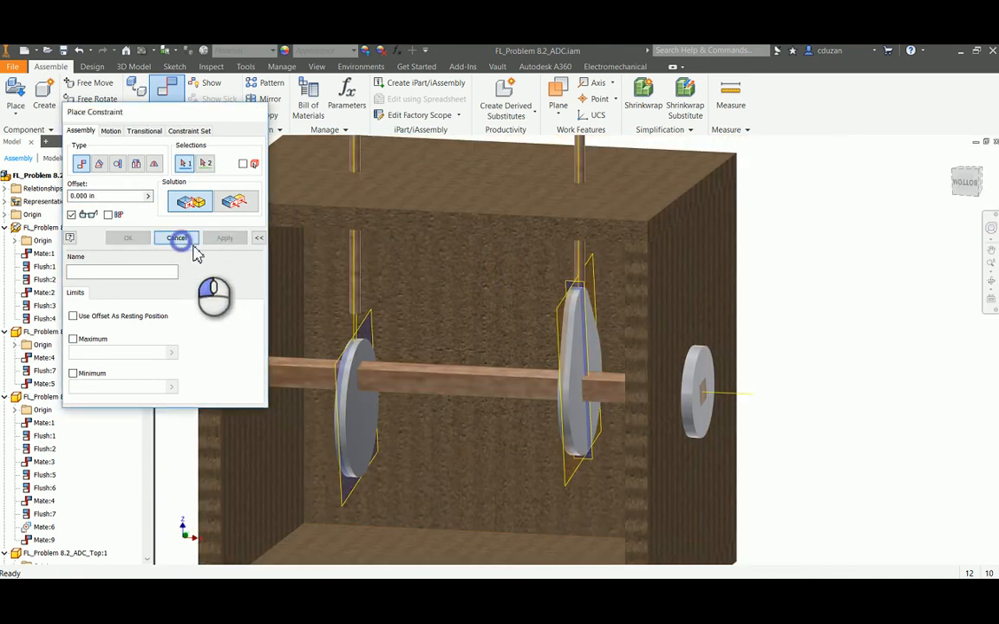
# - Examine the pear cam's alignment with its follower rod from the front
pyautogui.click(973, 196)
pyautogui.scroll(-8, 579, 368)
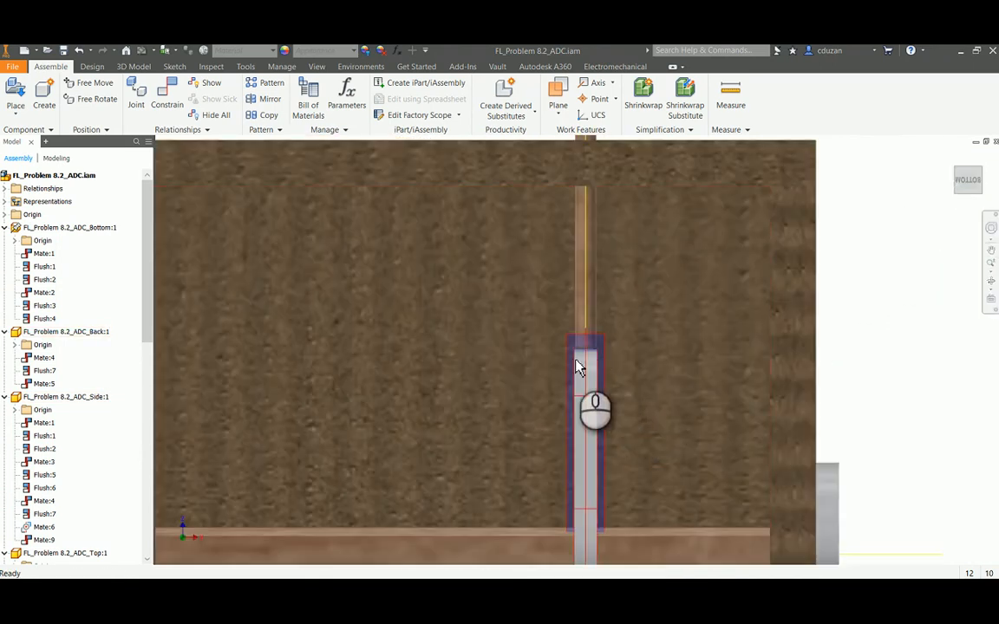
pyautogui.scroll(-3, 580, 367)
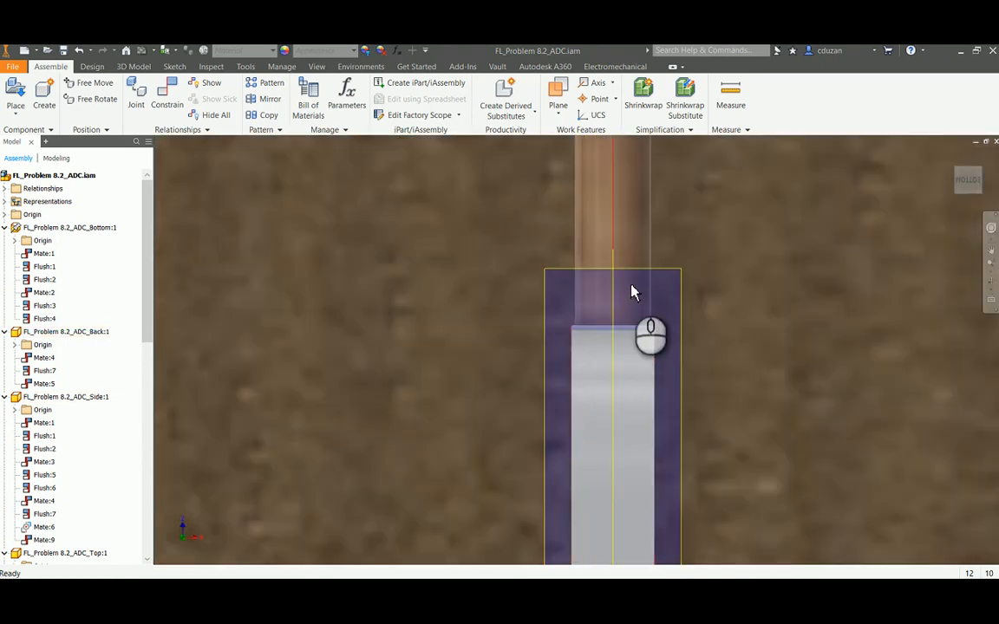
pyautogui.scroll(5, 633, 293)
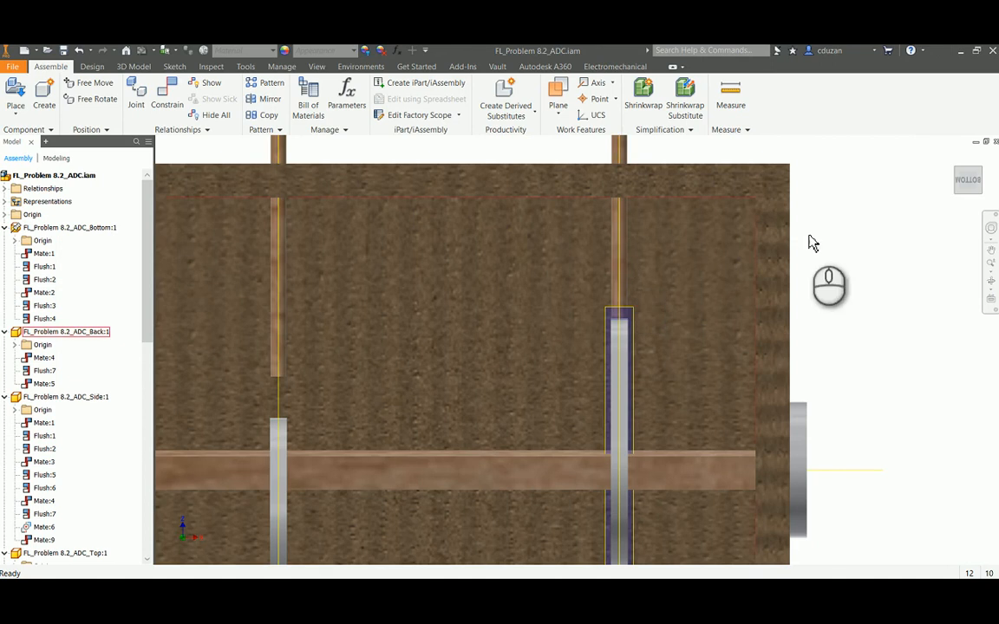
# - Turn the pear cam slightly on the axle and raise its follower rod clear of the cam
pyautogui.click(950, 156)
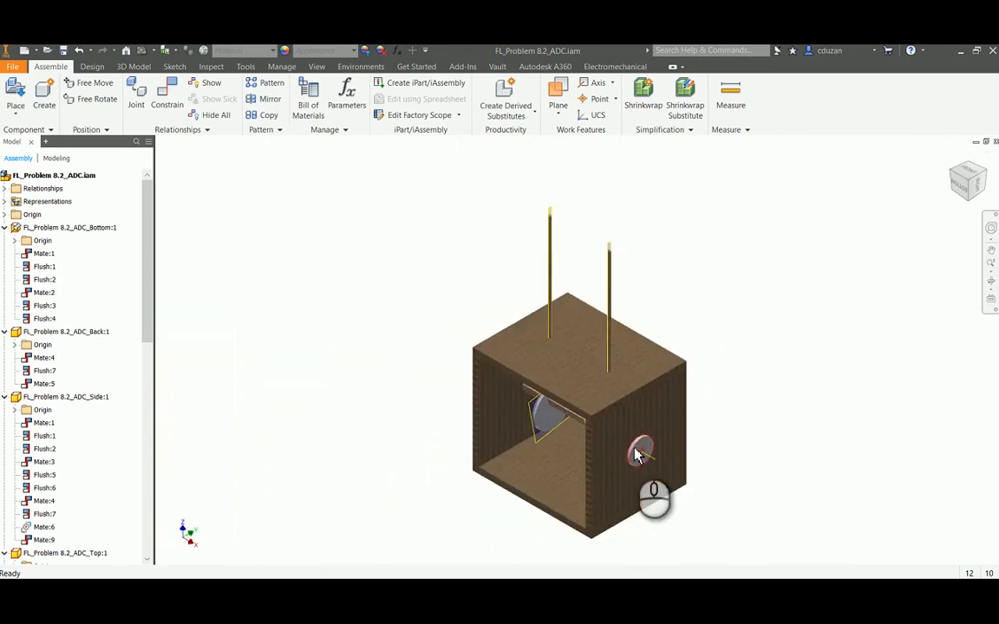
pyautogui.keyDown('shift'); pyautogui.moveTo(660, 446); pyautogui.dragTo(697, 429, button='middle'); pyautogui.keyUp('shift')
pyautogui.scroll(-3, 618, 434)
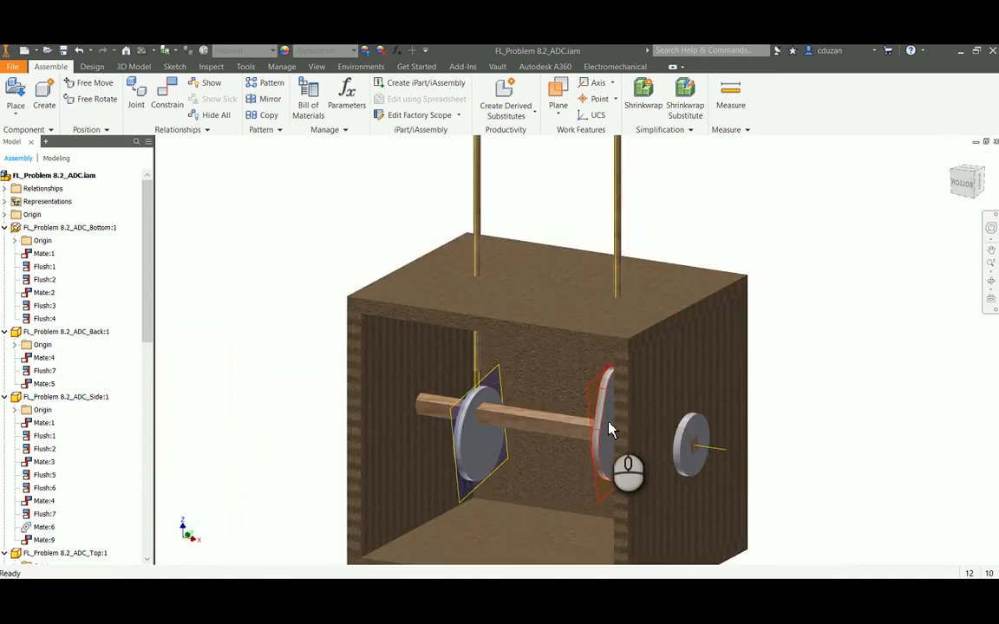
pyautogui.moveTo(609, 429); pyautogui.dragTo(631, 408)
pyautogui.keyDown('shift'); pyautogui.moveTo(631, 407); pyautogui.dragTo(658, 404, button='middle'); pyautogui.keyUp('shift')
pyautogui.scroll(-4, 625, 379)
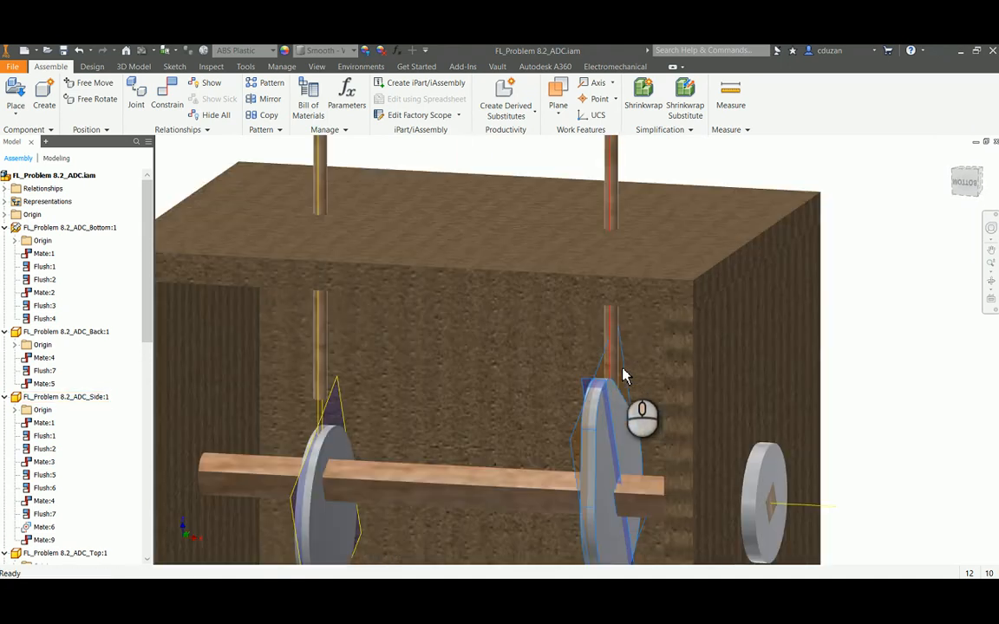
pyautogui.moveTo(612, 332); pyautogui.dragTo(621, 245)
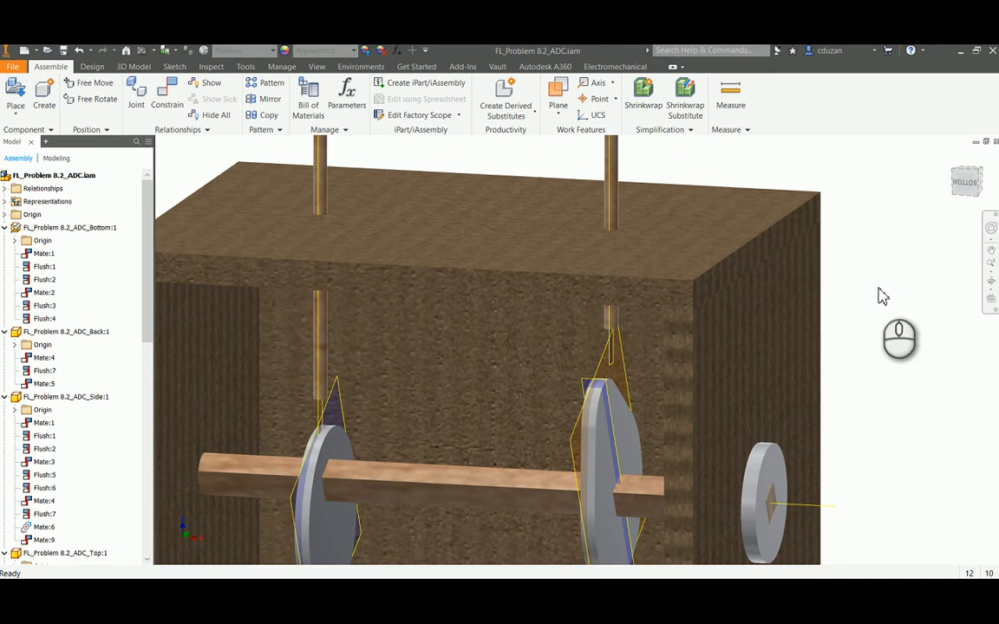
# - Create a new part from the Standard (in).ipt template and start a 2D sketch on its XY plane
pyautogui.click(24, 49)
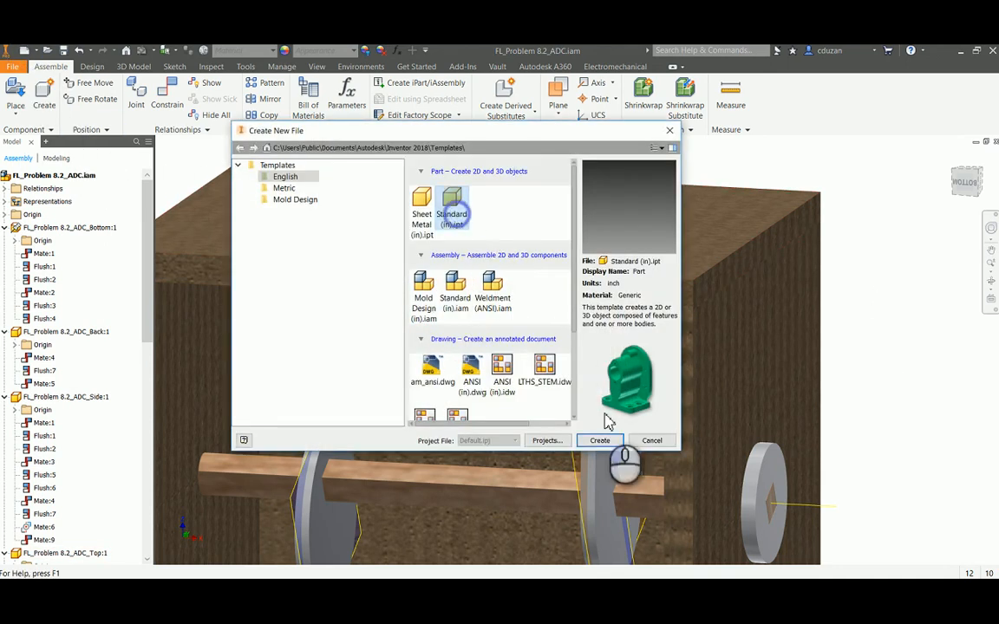
pyautogui.click(599, 440)
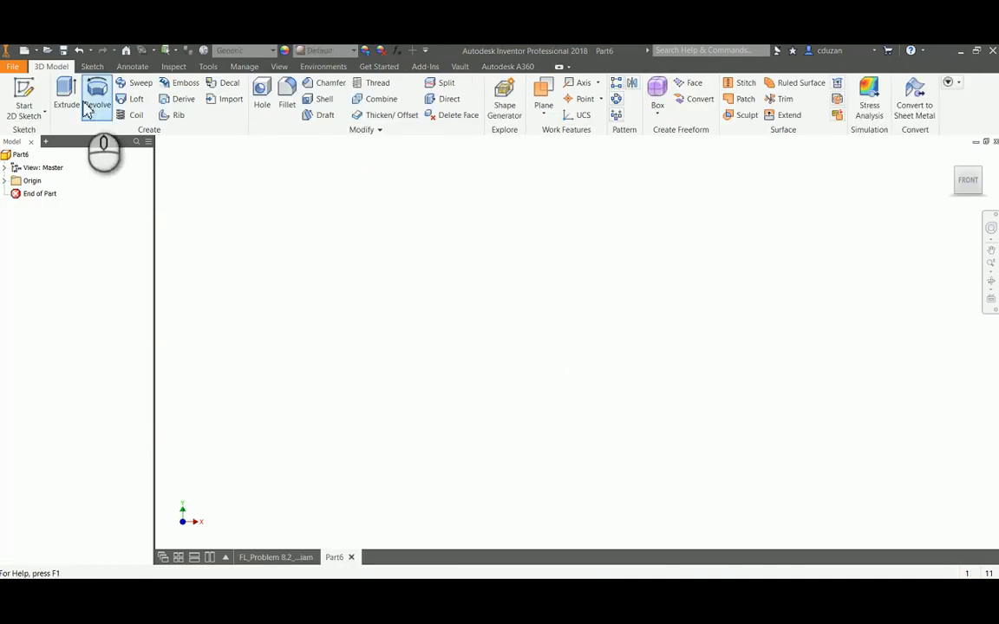
pyautogui.click(24, 95)
pyautogui.click(532, 235)
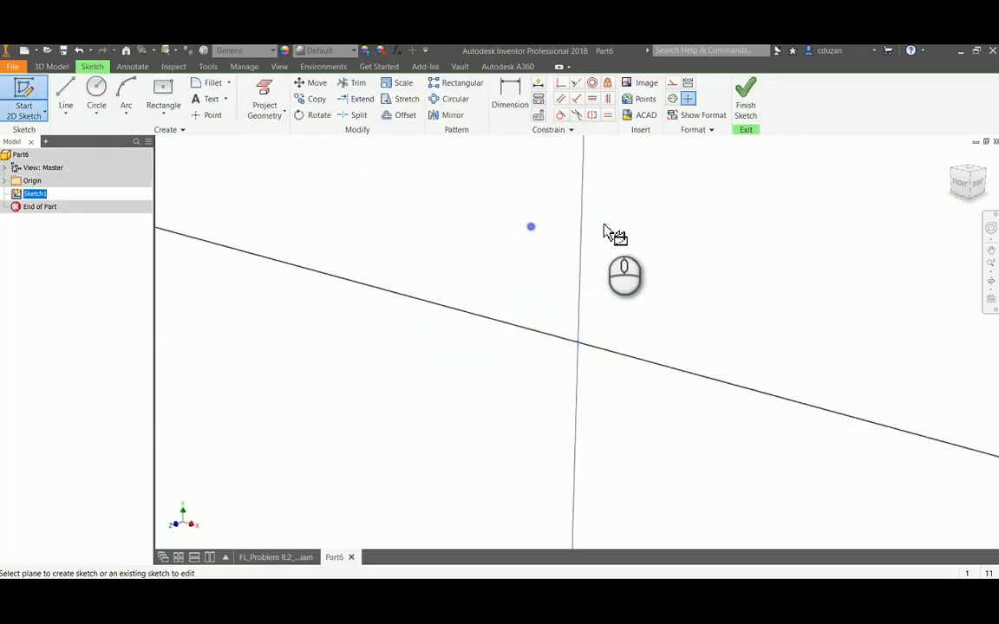
# - Sketch a circle centred on the origin, set its diameter to 0.5 in and finish the sketch
pyautogui.click(97, 87)
pyautogui.click(578, 342)
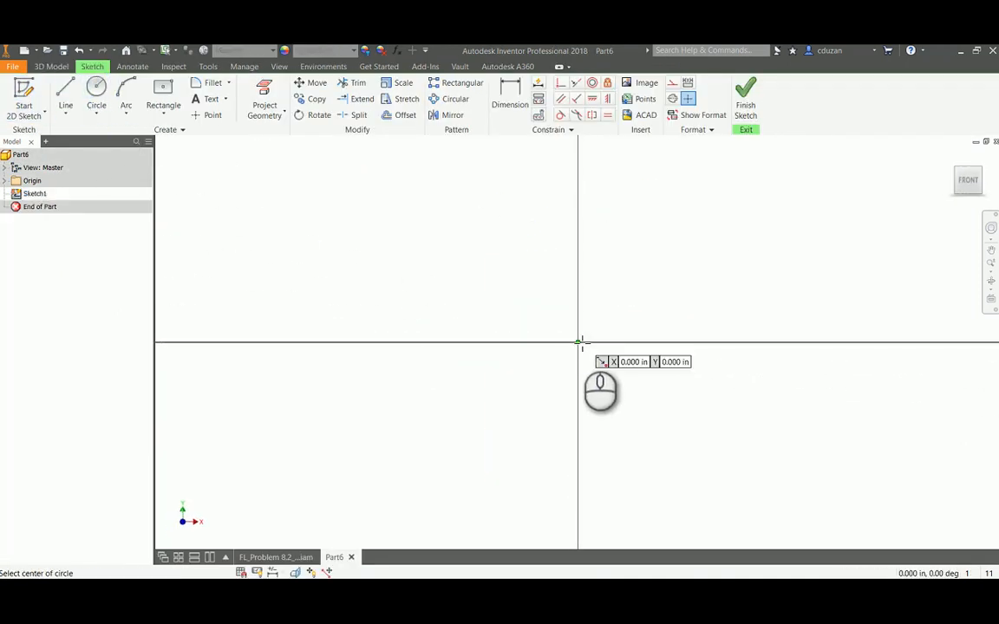
pyautogui.click(653, 293)
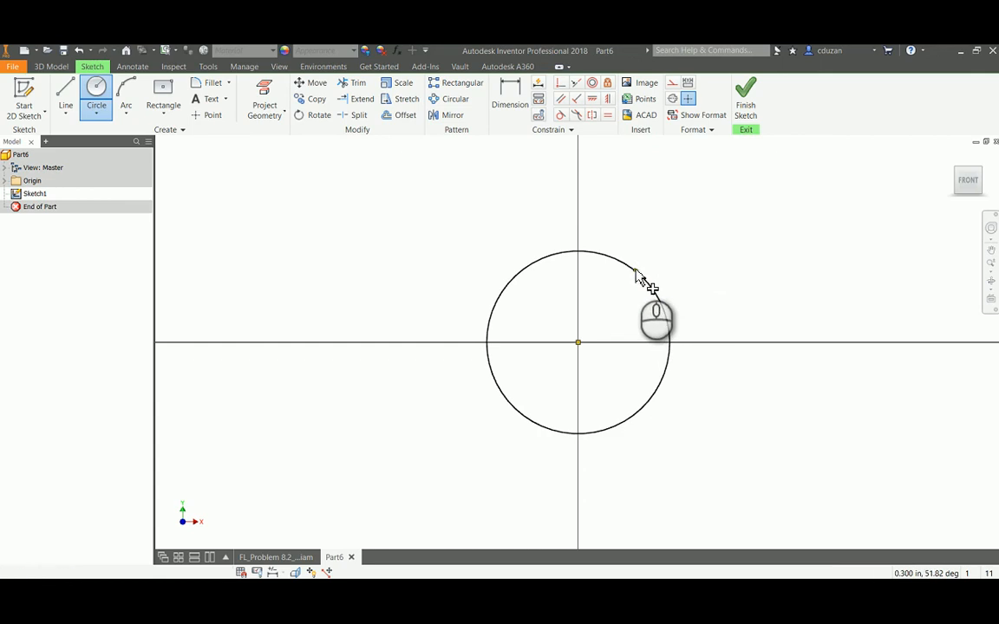
pyautogui.press('d')
pyautogui.click(640, 276)
pyautogui.click(674, 254)
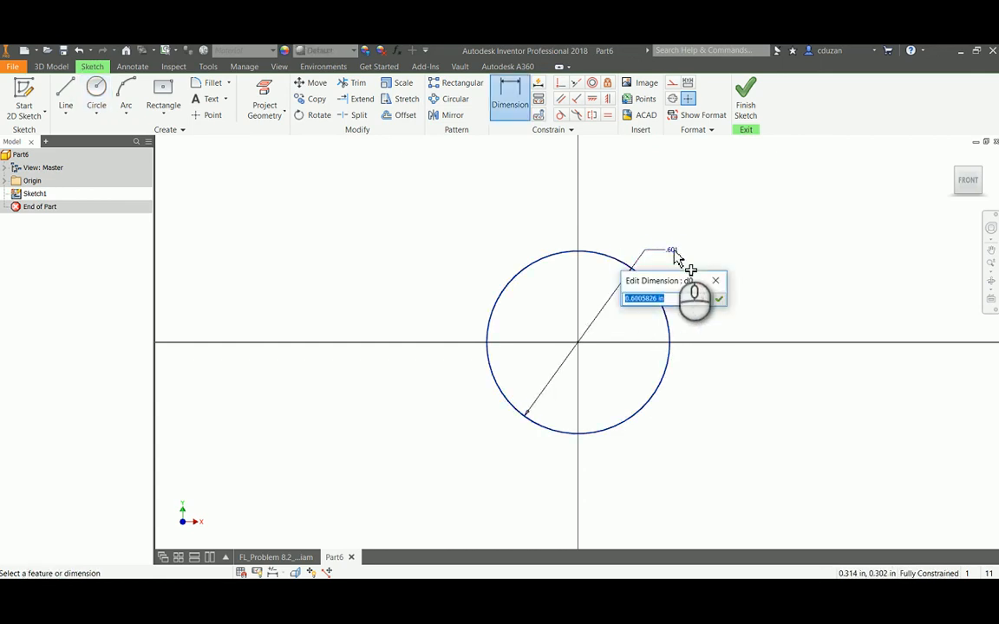
pyautogui.write('.5')
pyautogui.press('Return')
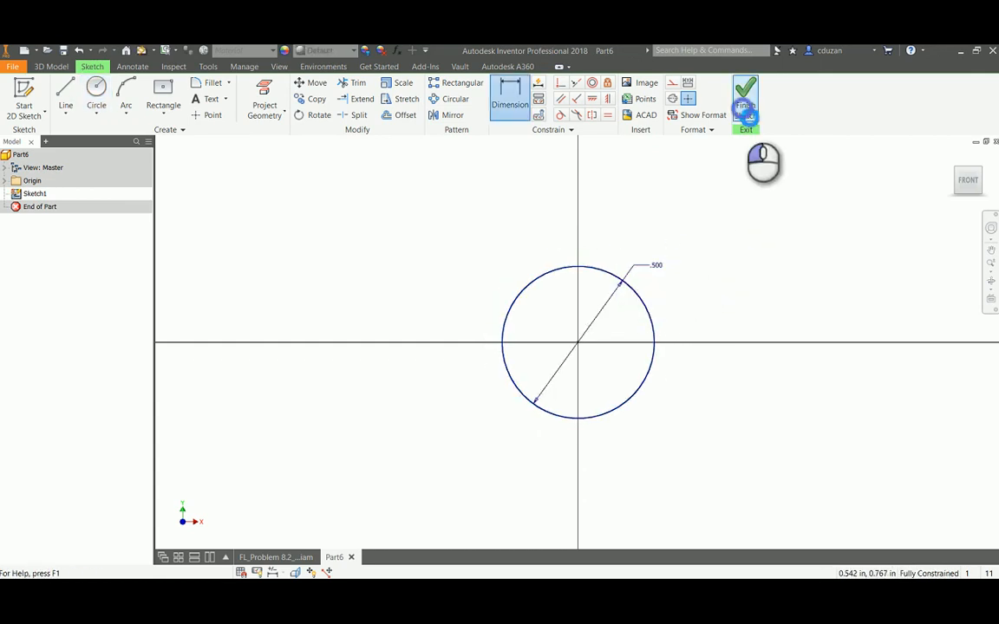
pyautogui.click(744, 100)
# - Extrude the circular profile 0.125 in into a solid disc
pyautogui.click(73, 108)
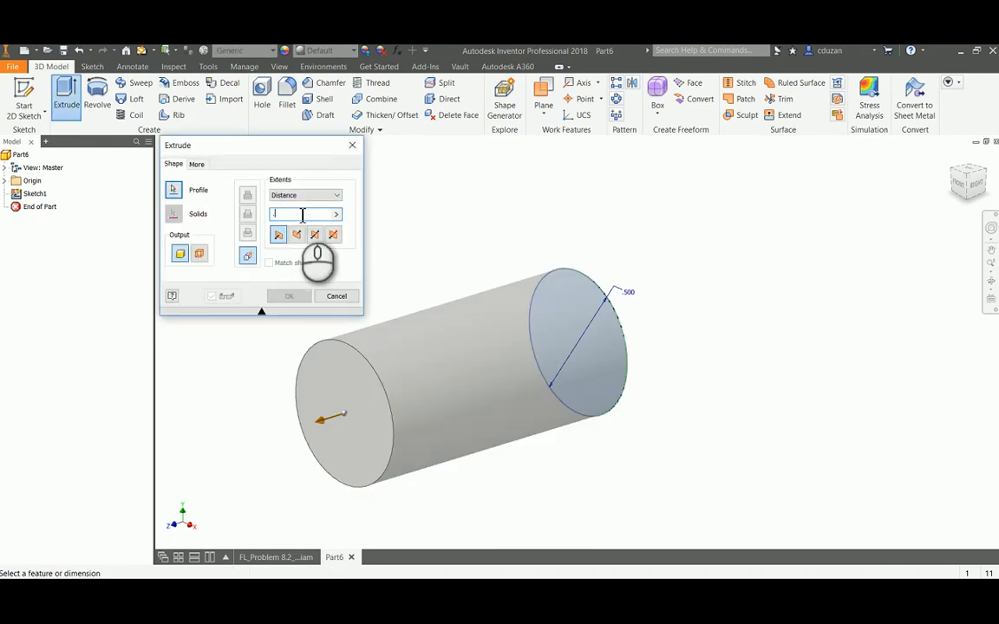
pyautogui.write('.125')
pyautogui.press('Return')
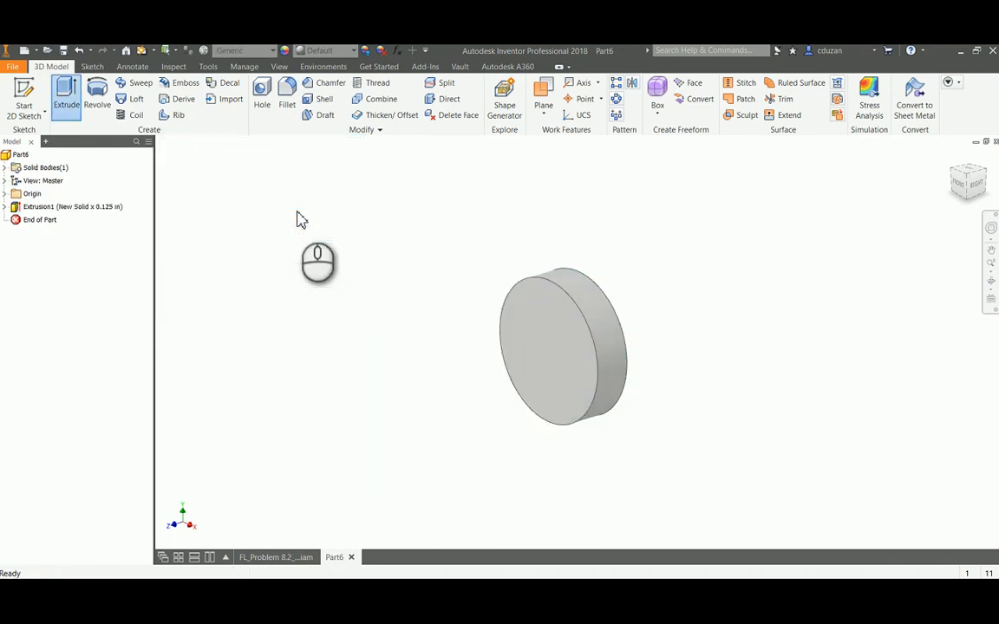
# - Assign ABS Plastic as the disc's material and save the part as FL_Problem 8.2_ADC_Follower Rod Base
pyautogui.scroll(10, 269, 102)
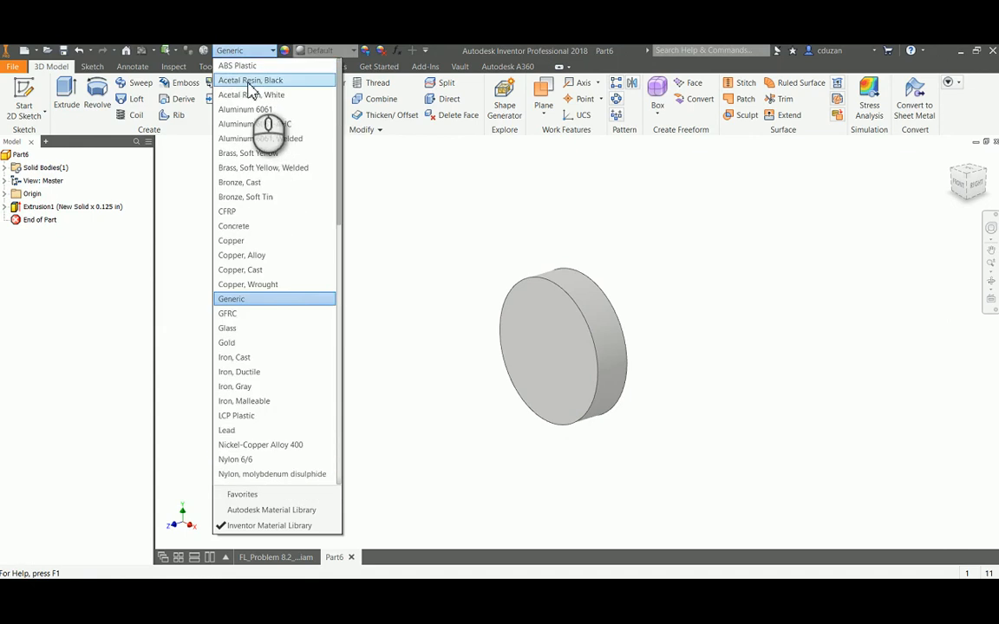
pyautogui.click(246, 74)
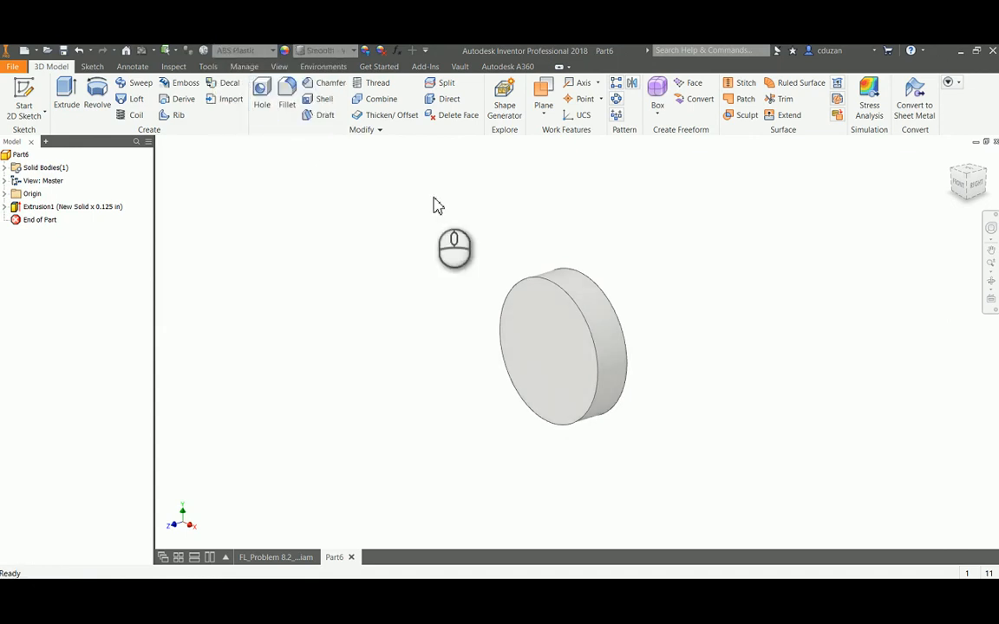
pyautogui.click(15, 69)
pyautogui.click(56, 200)
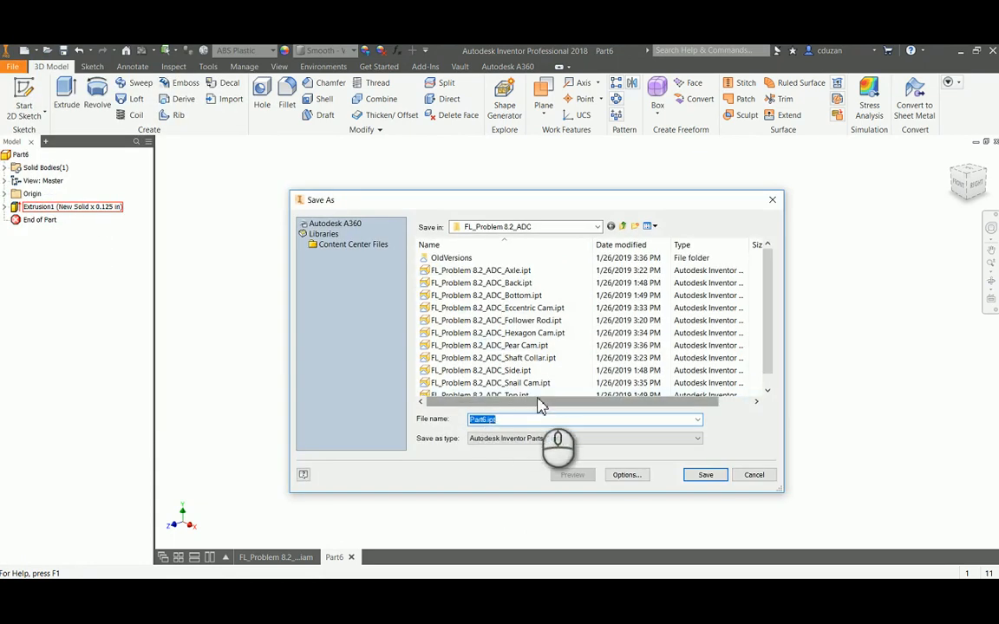
pyautogui.click(520, 358)
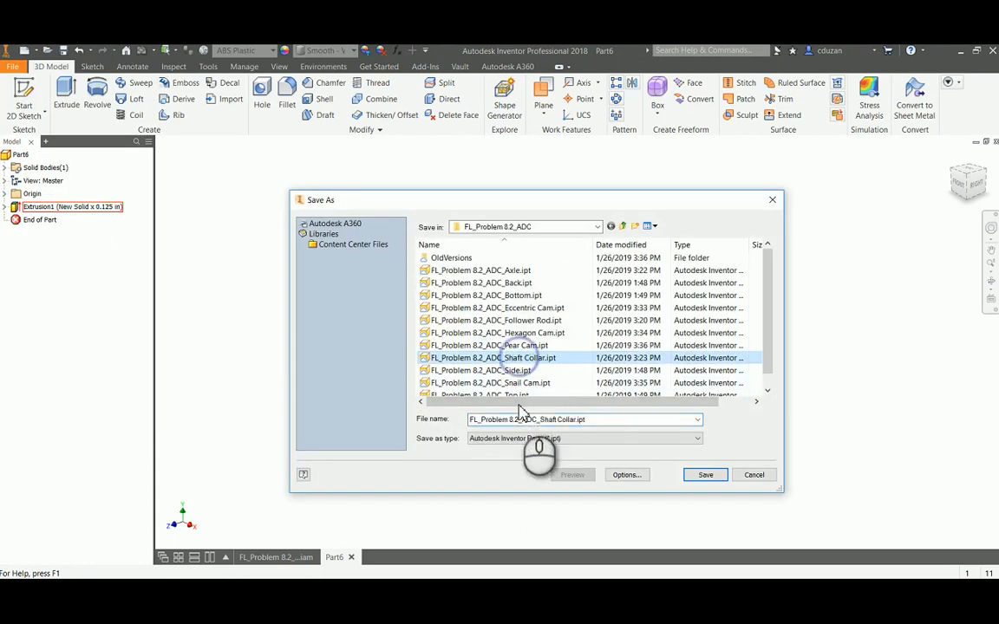
pyautogui.click(597, 420)
pyautogui.moveTo(600, 425); pyautogui.dragTo(545, 423)
pyautogui.write('Fol')
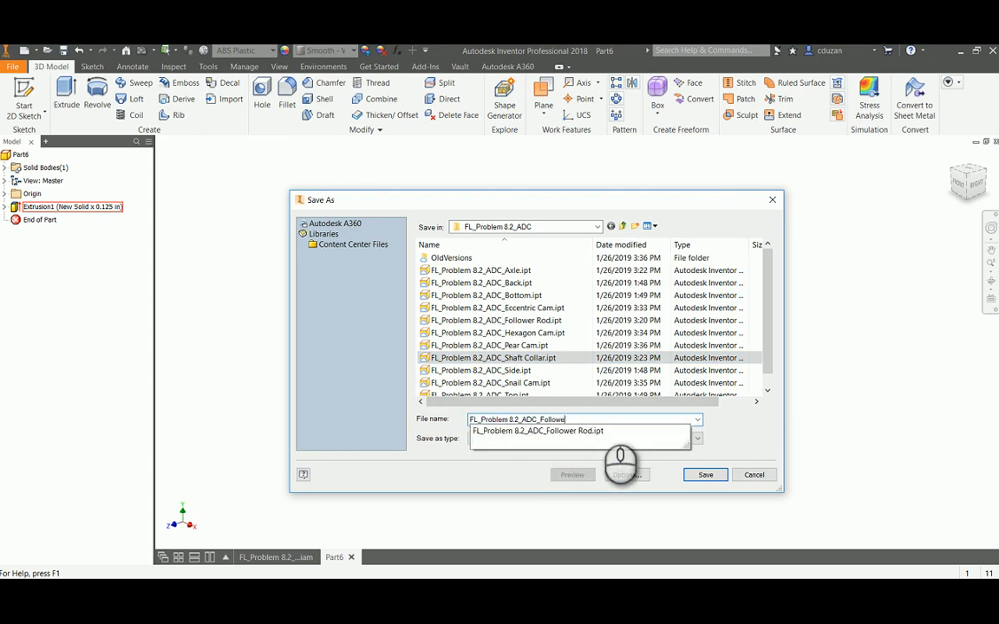
pyautogui.write('lower Rod Base')
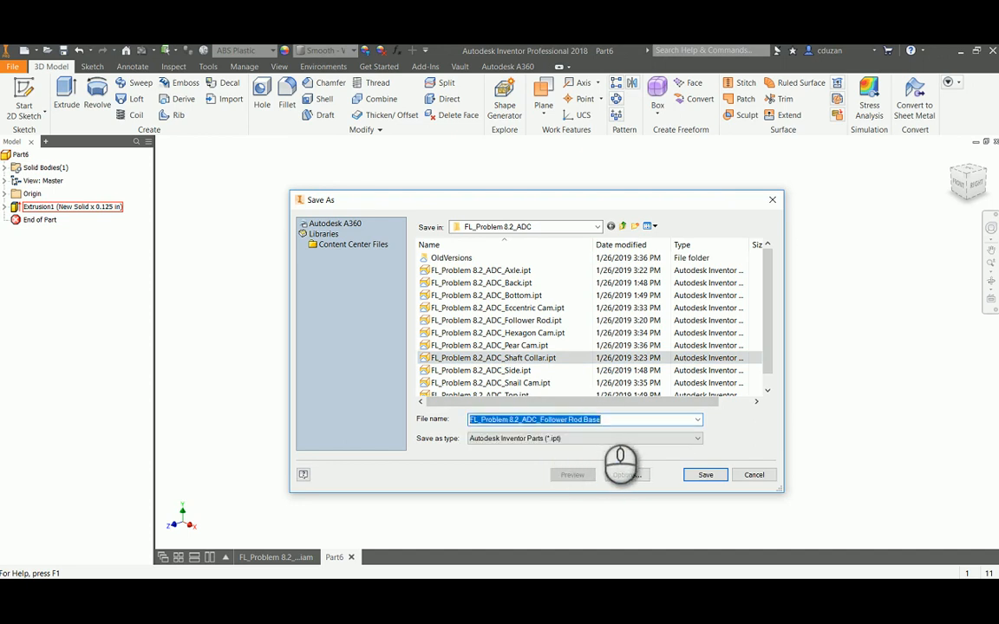
pyautogui.press('Return')
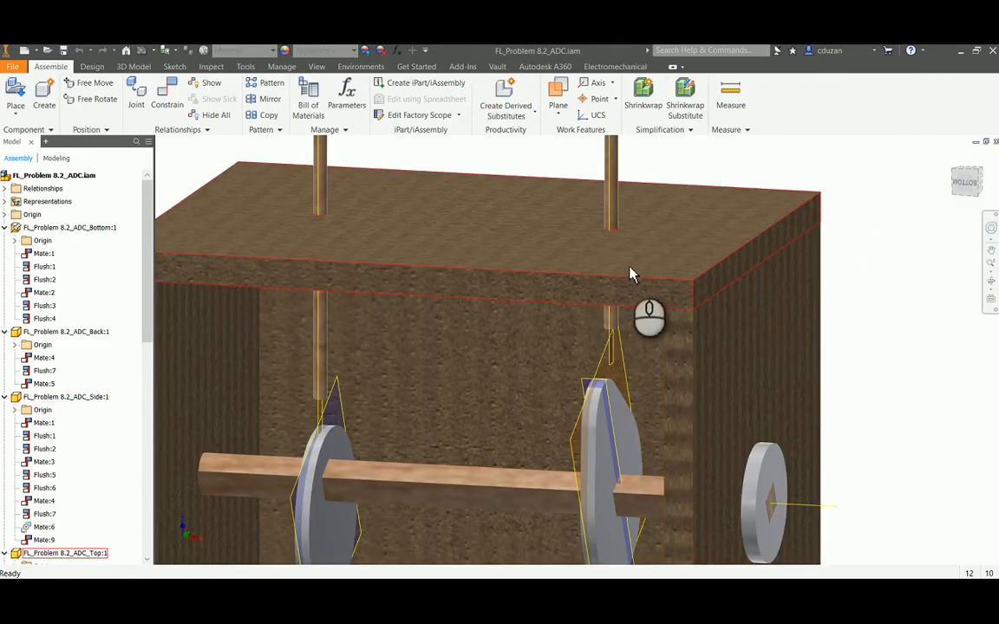
# - Place two instances of FL_Problem 8.2_ADC_Follower Rod Base.ipt in the FL_Problem 8.2_ADC assembly, beside the box
pyautogui.scroll(-5, 737, 278)
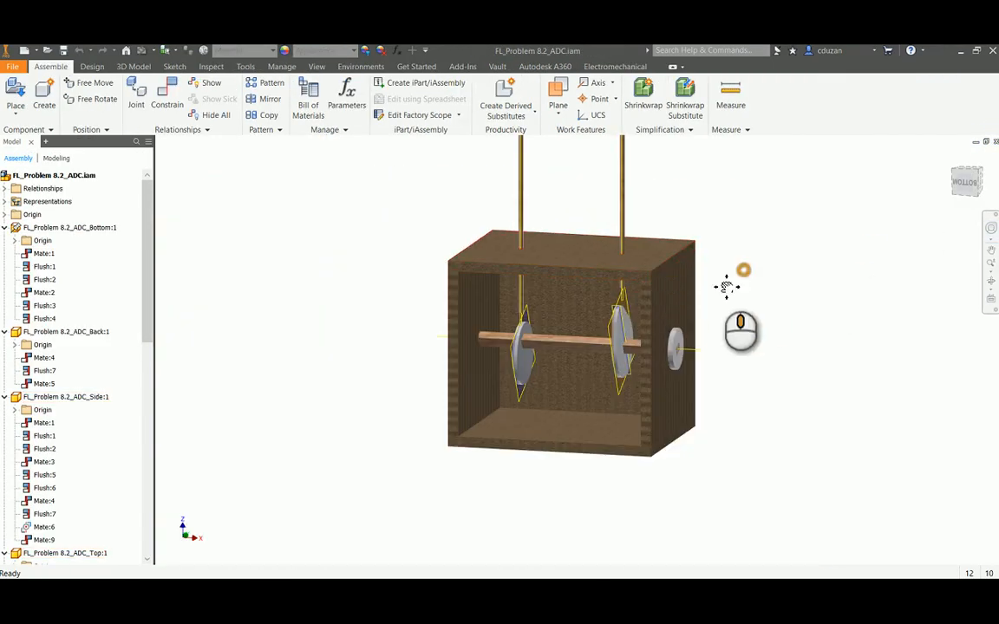
pyautogui.moveTo(725, 285); pyautogui.dragTo(412, 241, button='middle')
pyautogui.click(16, 95)
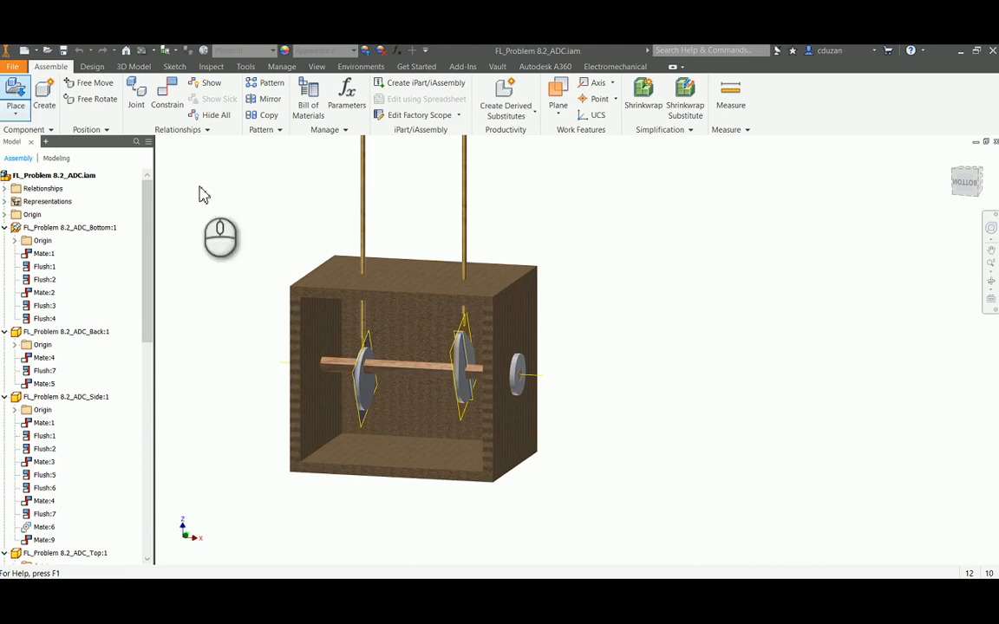
pyautogui.click(503, 333)
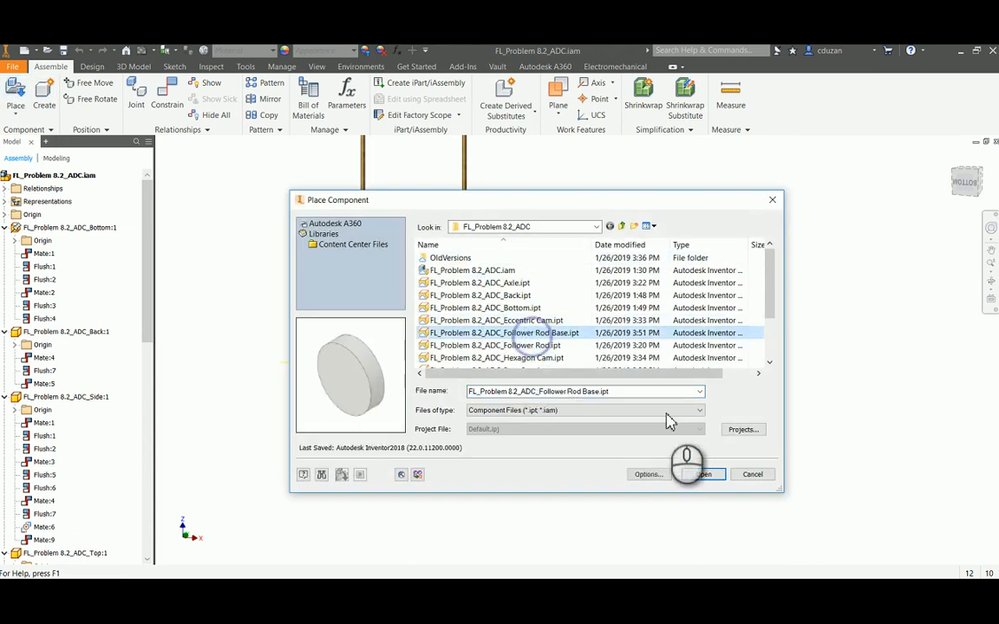
pyautogui.click(701, 474)
pyautogui.click(615, 326)
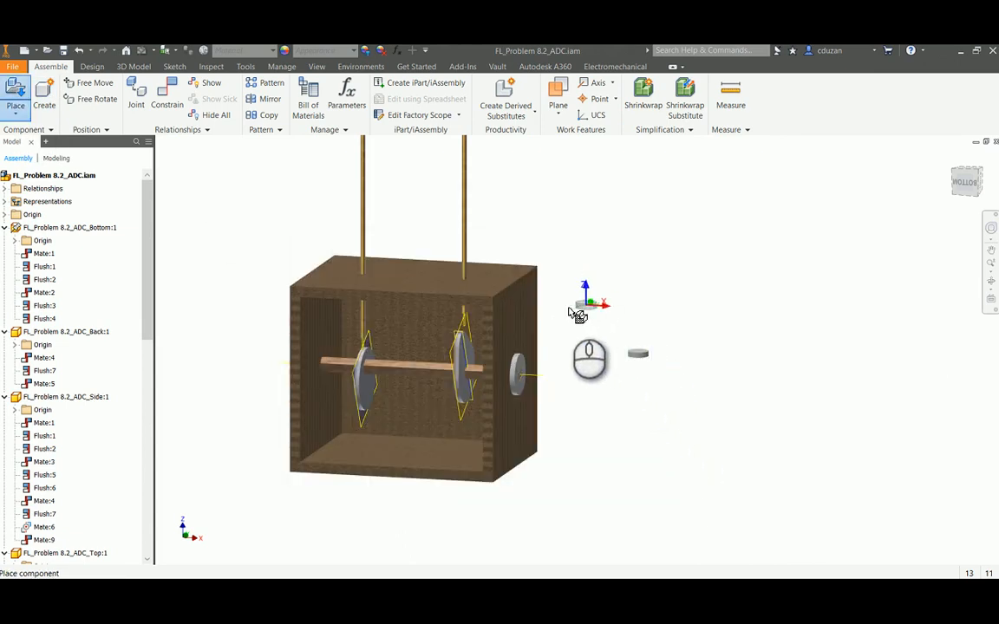
pyautogui.rightClick(597, 263)
pyautogui.click(641, 269)
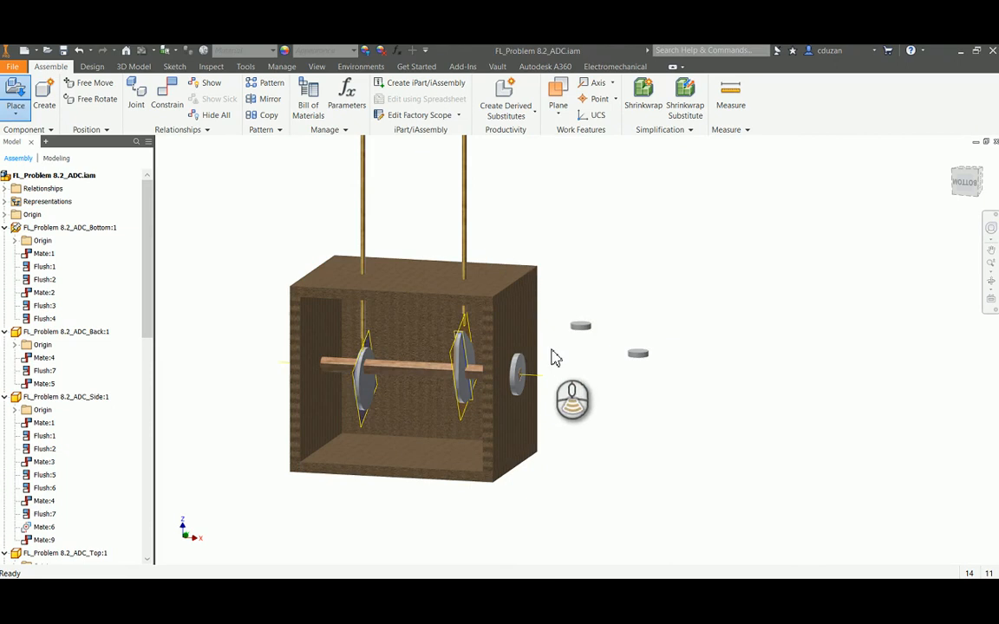
# - Bring one follower rod base closer to the box and mate its upper flat face to the lower end of the pear cam's follower rod
pyautogui.scroll(5, 644, 359)
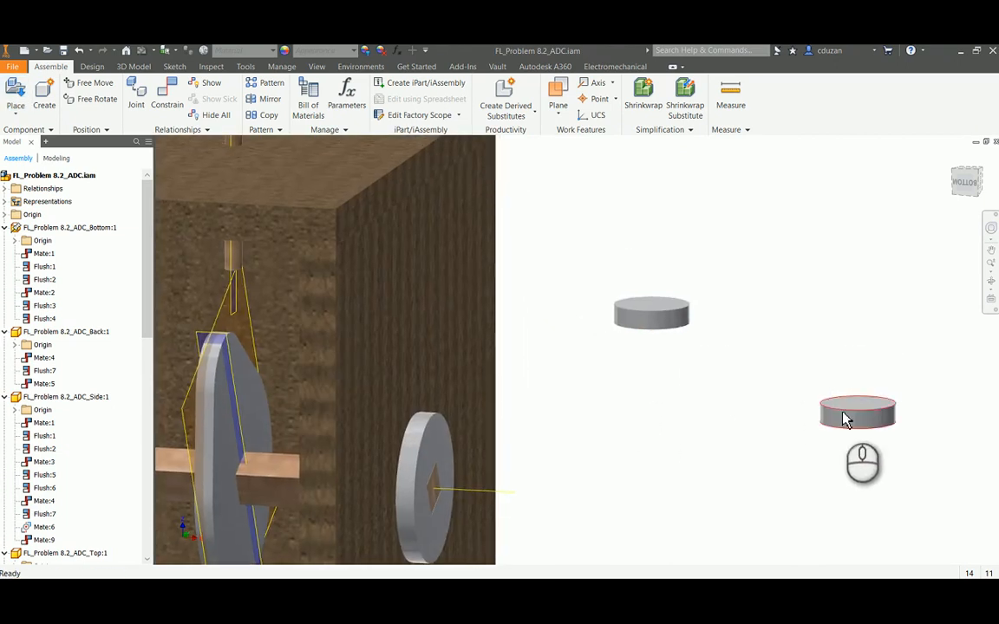
pyautogui.moveTo(847, 415); pyautogui.dragTo(568, 382)
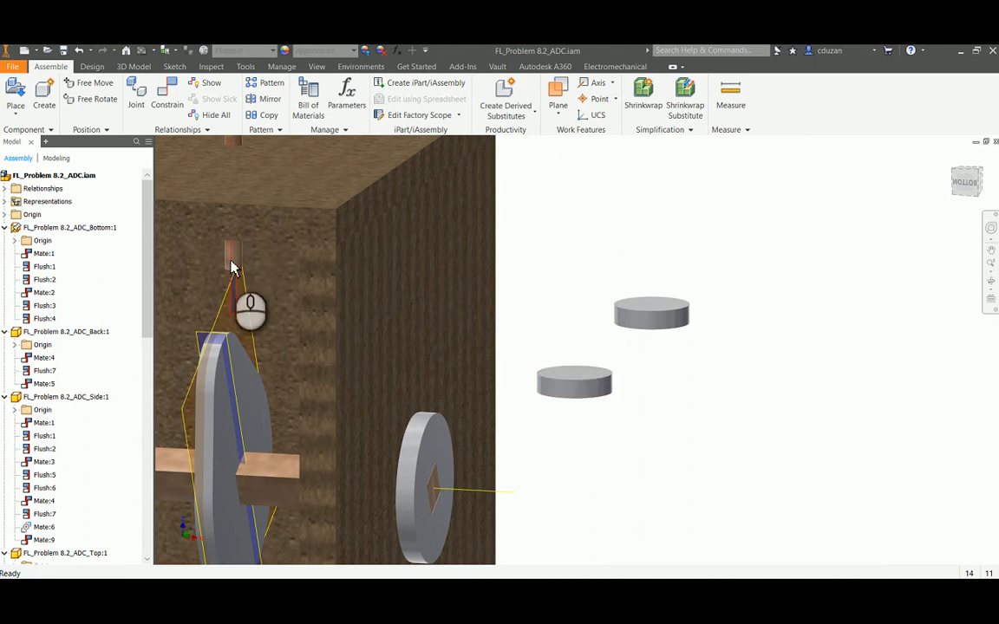
pyautogui.click(164, 95)
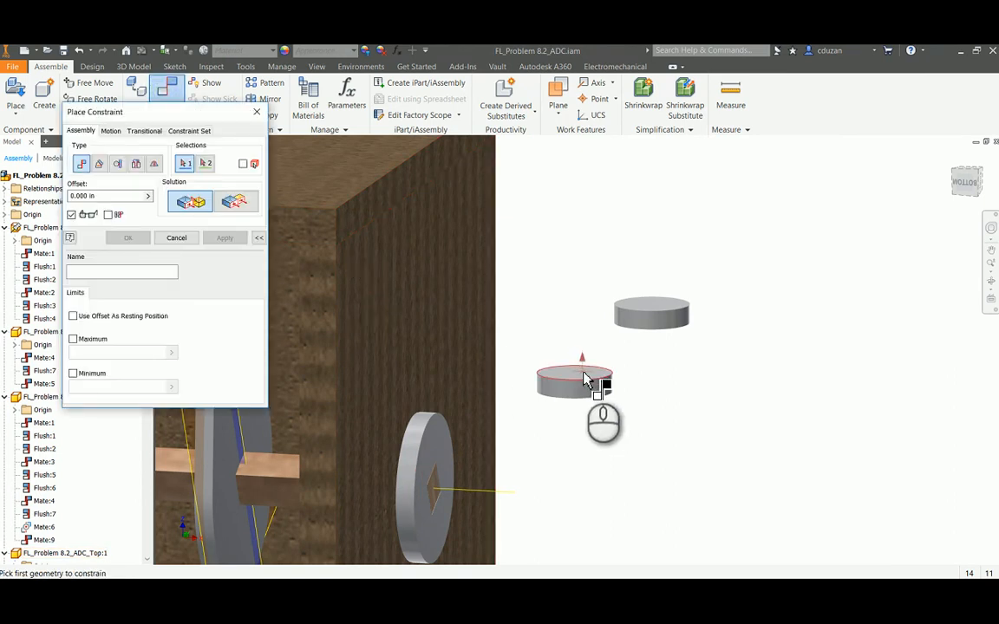
pyautogui.scroll(-3, 631, 309)
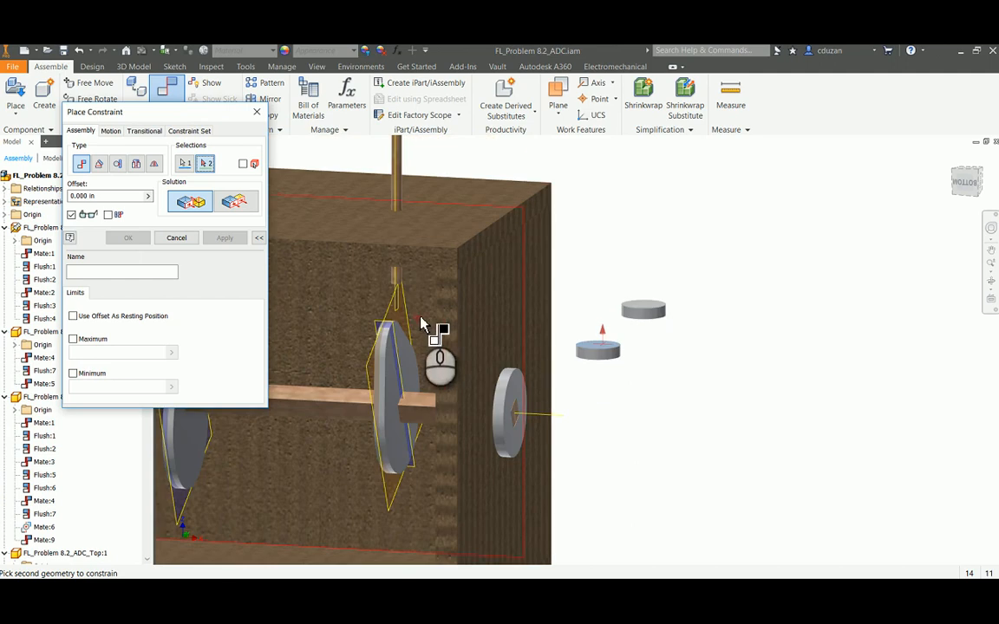
pyautogui.keyDown('shift'); pyautogui.moveTo(420, 324); pyautogui.dragTo(446, 200, button='middle'); pyautogui.keyUp('shift')
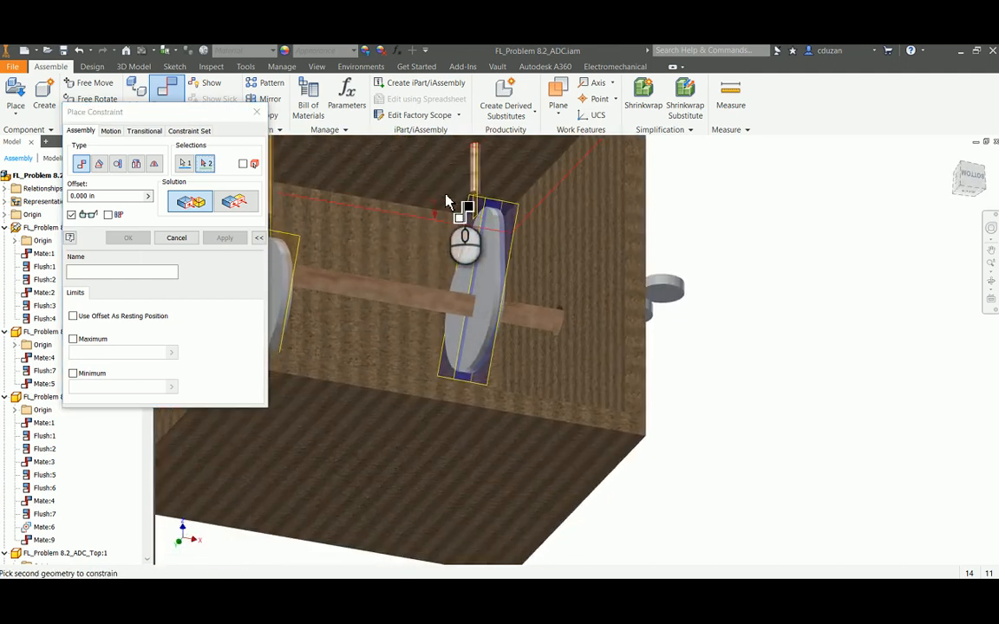
pyautogui.scroll(3, 446, 200)
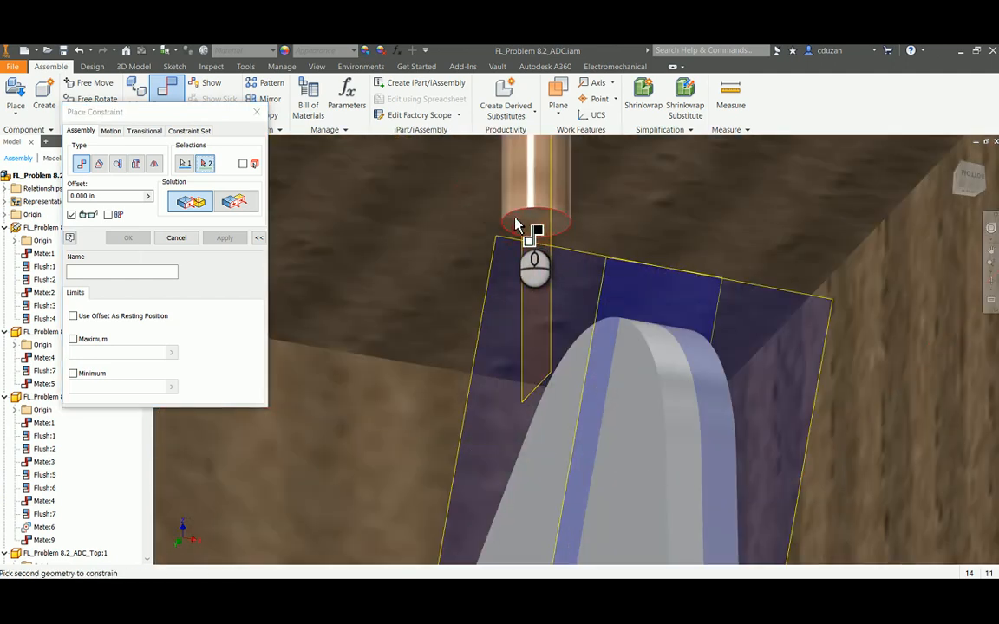
pyautogui.click(516, 226)
pyautogui.click(227, 238)
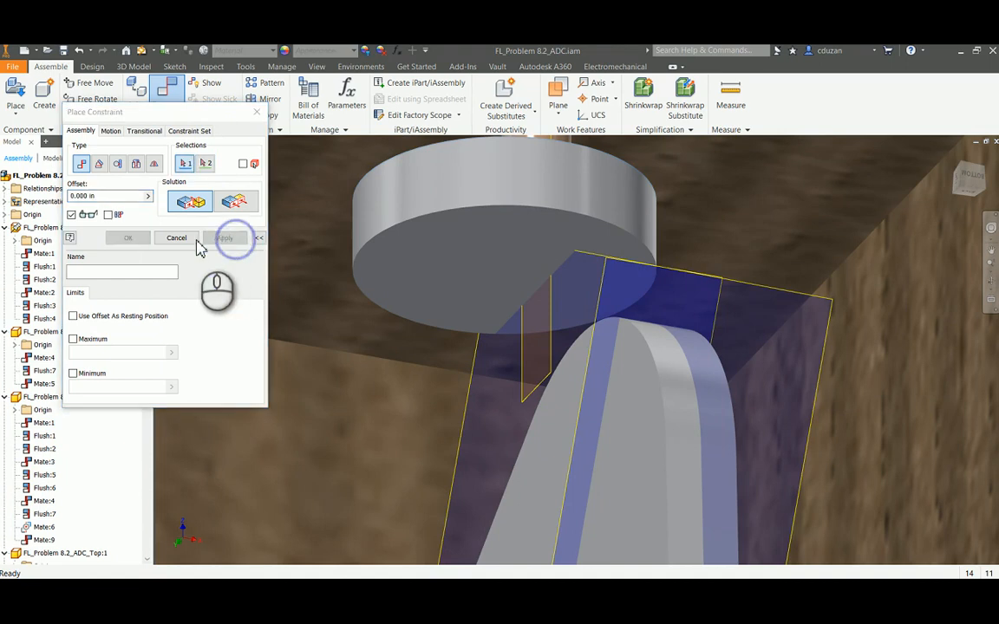
pyautogui.click(176, 237)
pyautogui.keyDown('shift'); pyautogui.moveTo(588, 249); pyautogui.dragTo(546, 270, button='middle'); pyautogui.keyUp('shift')
pyautogui.scroll(-5, 541, 264)
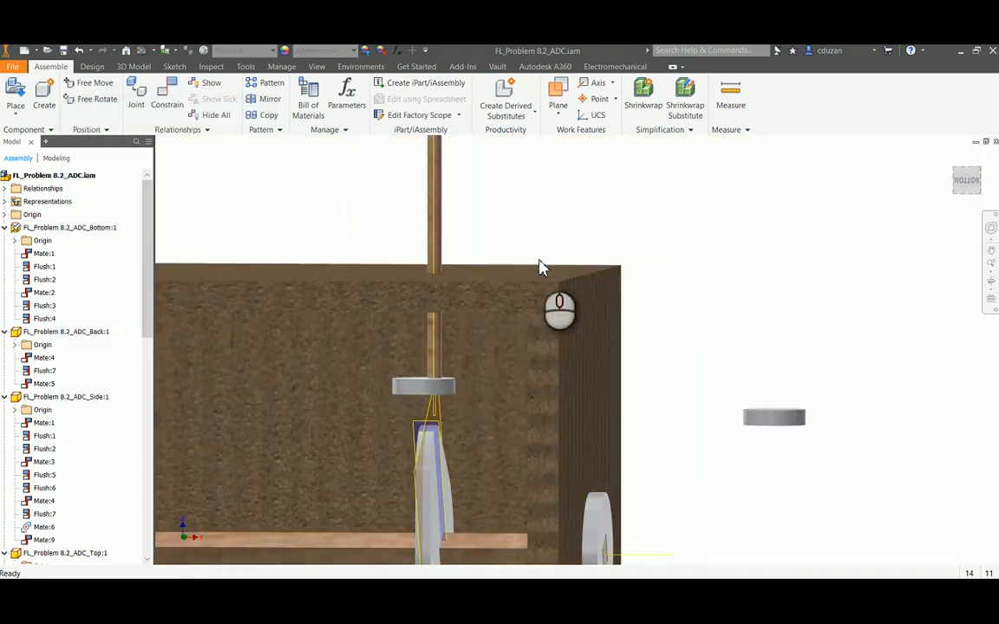
pyautogui.moveTo(443, 382); pyautogui.dragTo(469, 391)
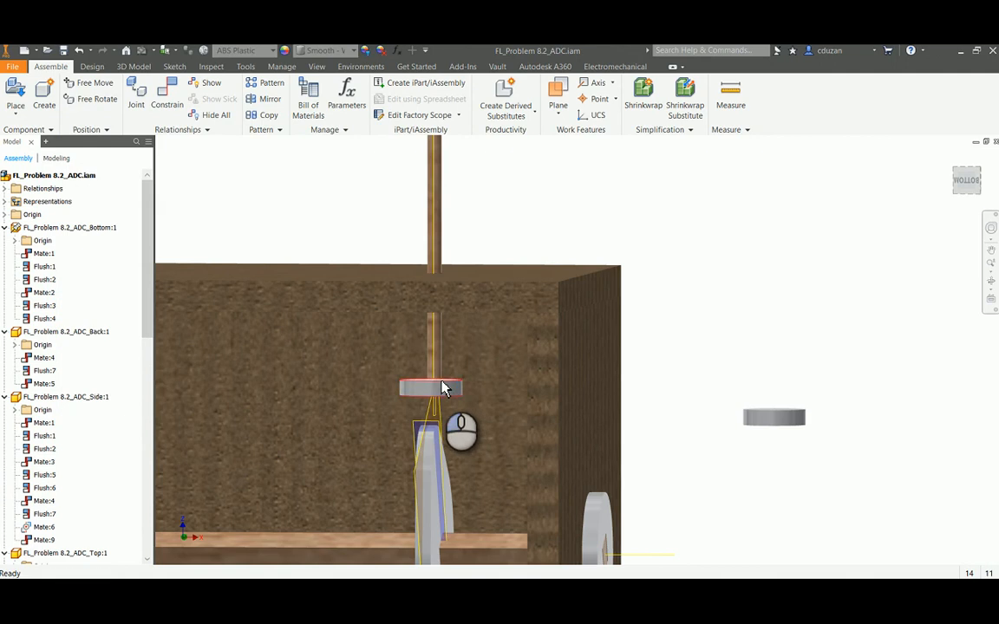
pyautogui.scroll(3, 442, 388)
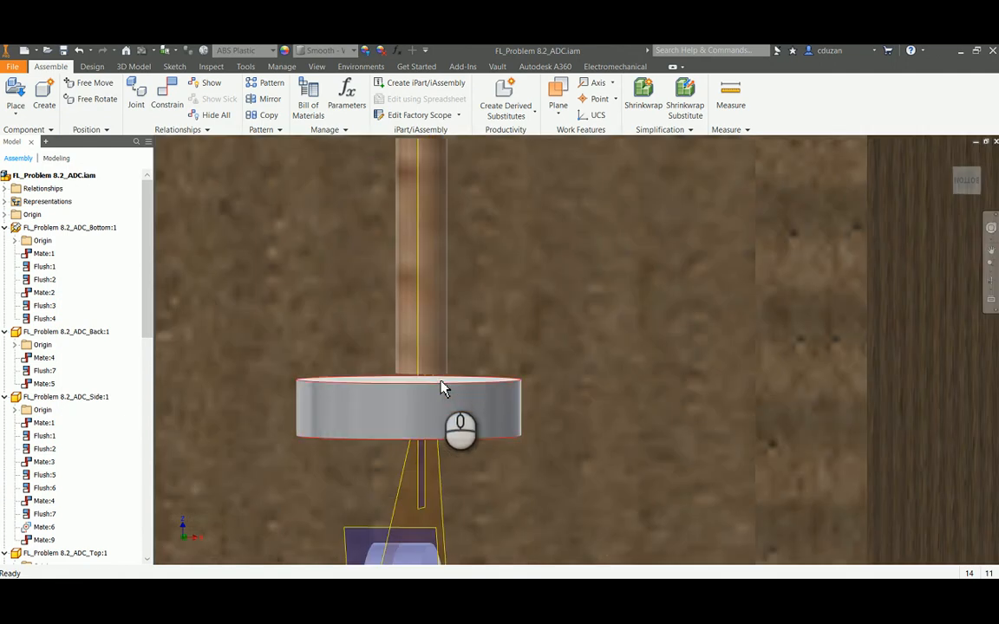
pyautogui.click(168, 102)
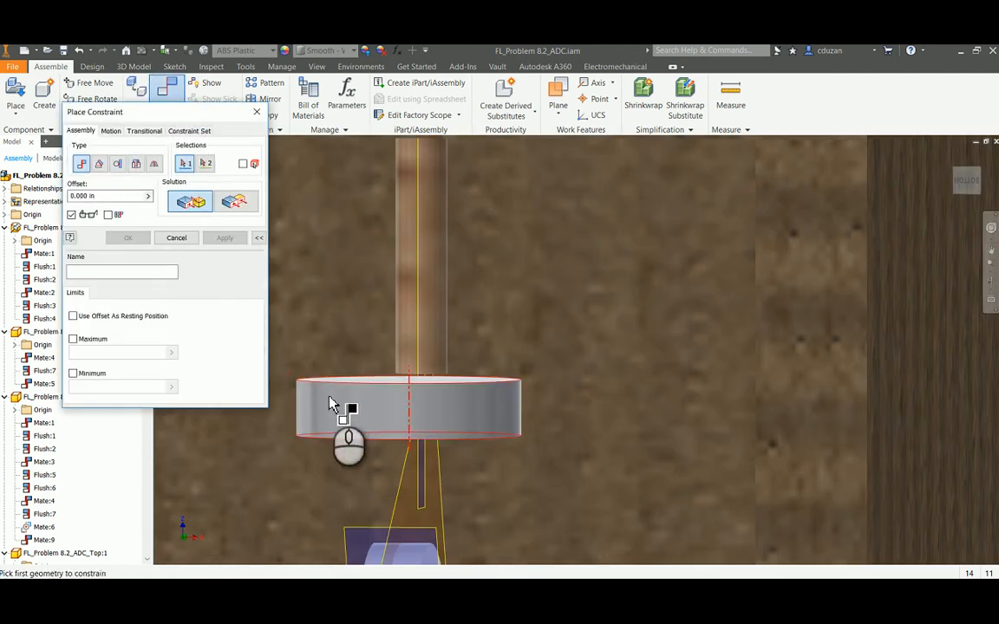
pyautogui.keyDown('shift'); pyautogui.moveTo(359, 375); pyautogui.dragTo(354, 417, button='middle'); pyautogui.keyUp('shift')
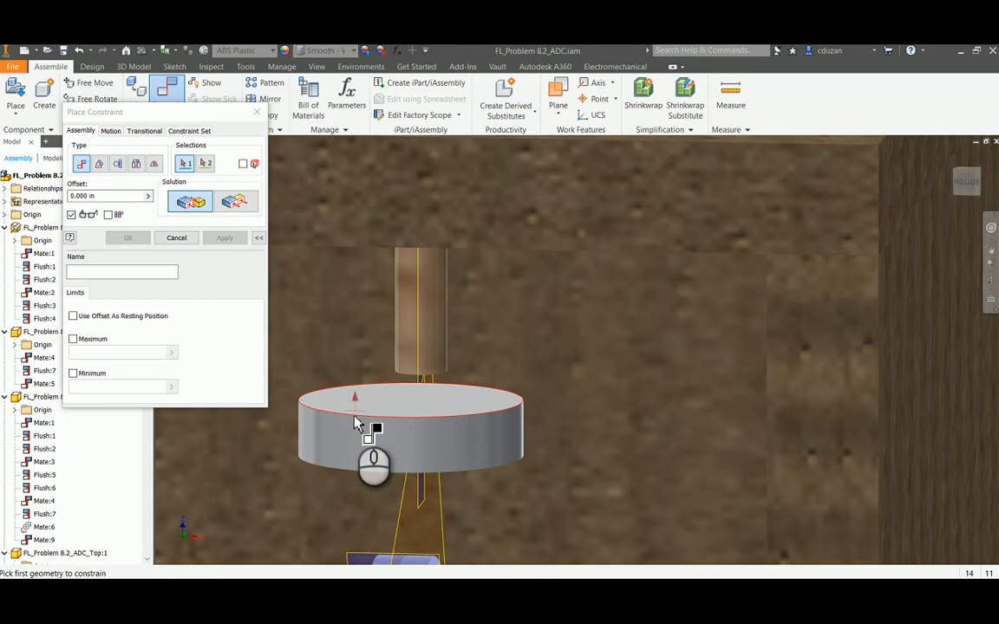
pyautogui.click(351, 439)
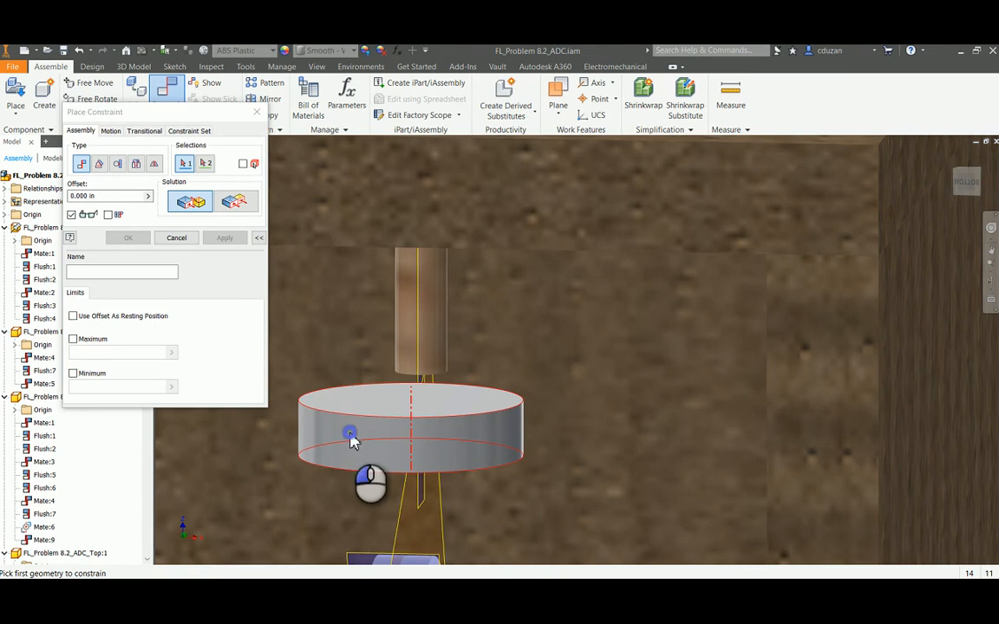
pyautogui.click(406, 337)
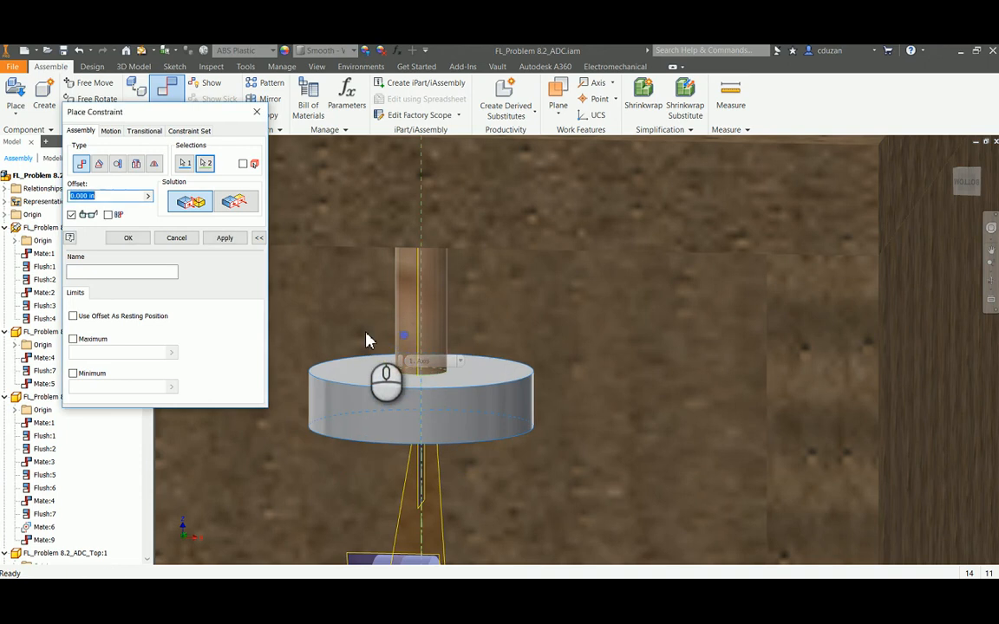
pyautogui.click(178, 243)
# - Slide the mated follower rod base sideways to test its freedom and examine the constraints already applied to it
pyautogui.keyDown('shift'); pyautogui.moveTo(464, 351); pyautogui.dragTo(504, 350, button='middle'); pyautogui.keyUp('shift')
pyautogui.moveTo(481, 434); pyautogui.dragTo(368, 423)
pyautogui.moveTo(148, 323); pyautogui.dragTo(163, 557)
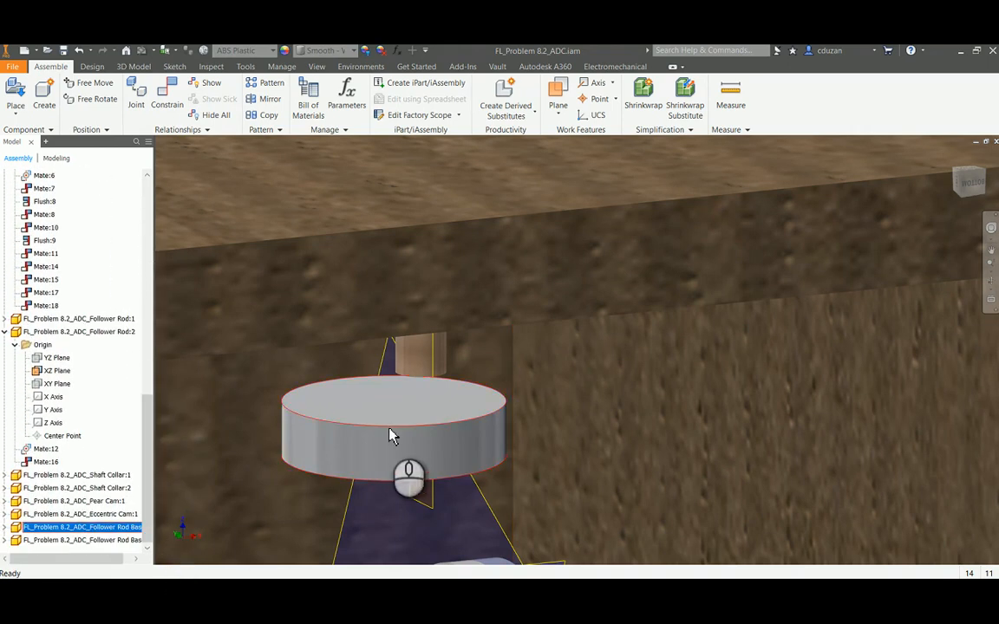
pyautogui.click(6, 528)
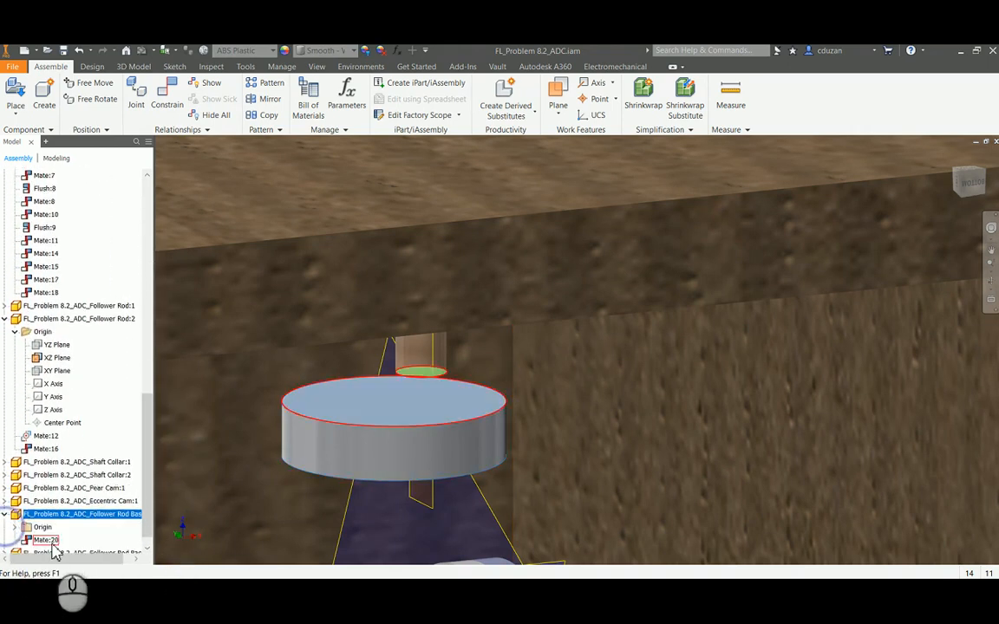
pyautogui.scroll(-1, 57, 533)
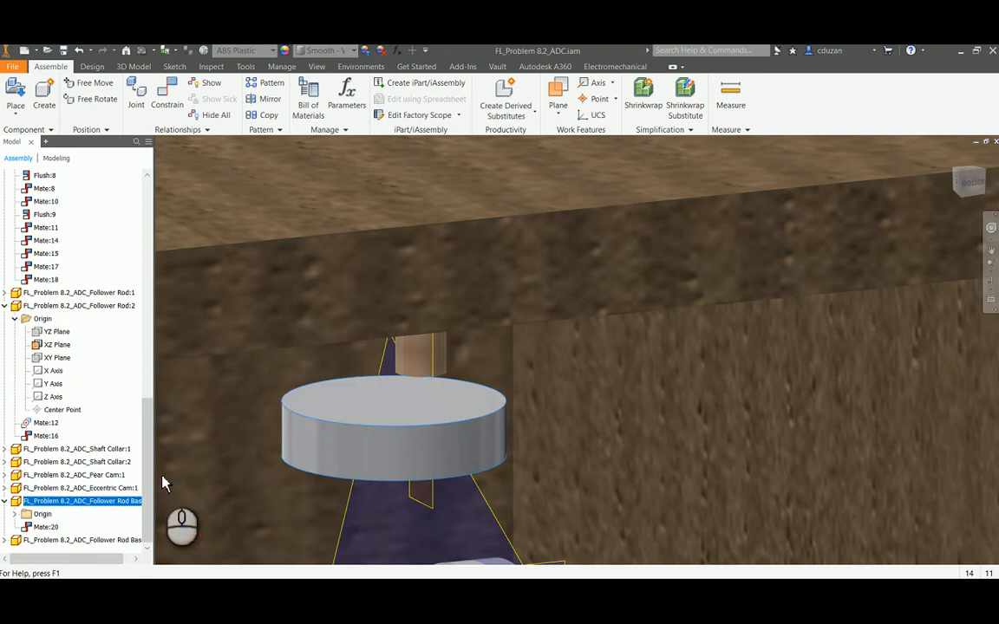
# - Mate the follower rod base's central axis to the axis of the pear cam's follower rod with 0.000 in offset
pyautogui.click(167, 92)
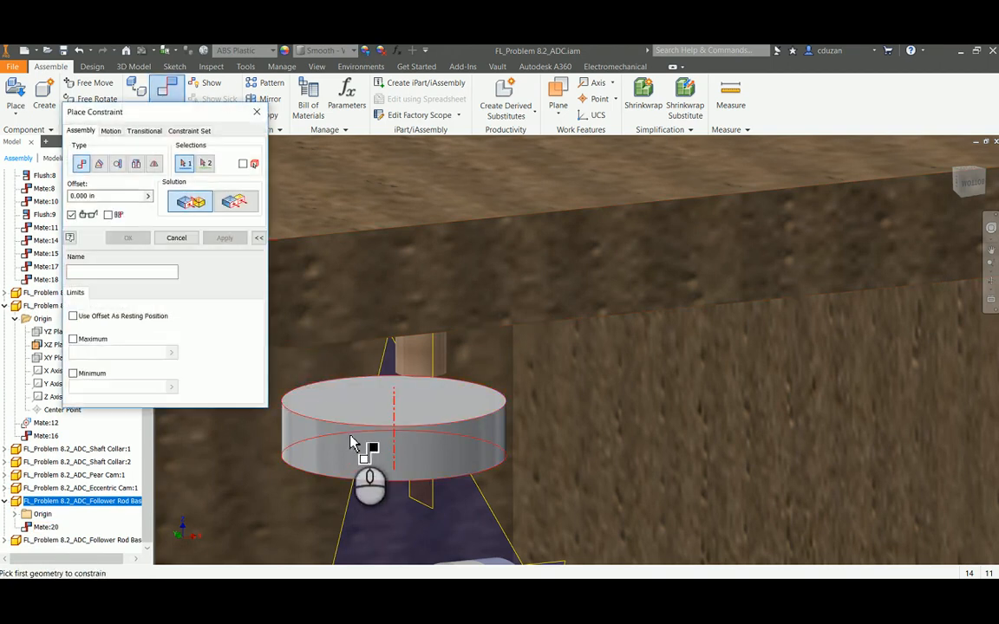
pyautogui.click(354, 450)
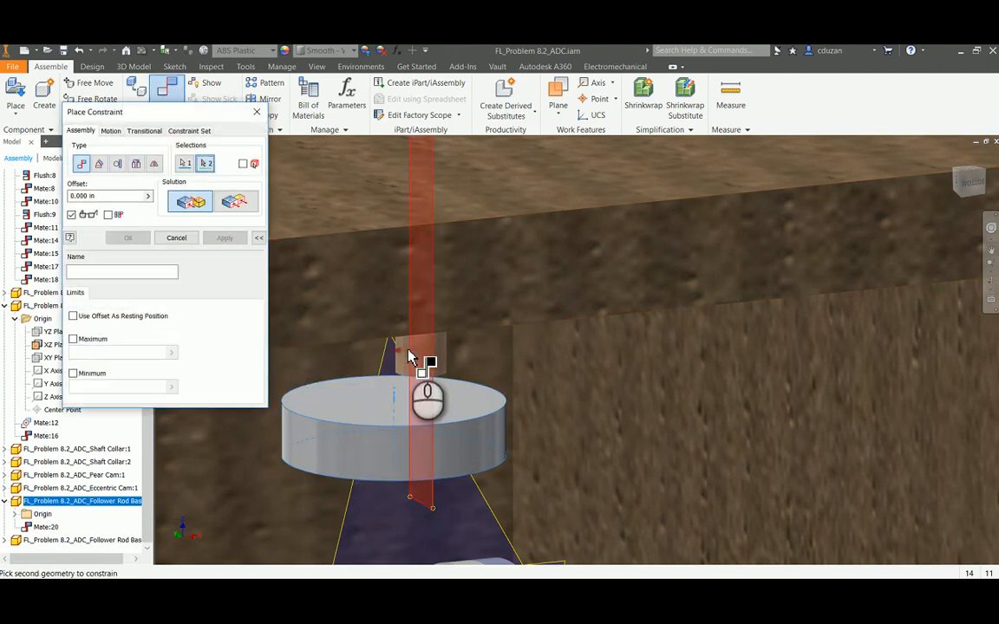
pyautogui.click(409, 356)
pyautogui.click(227, 239)
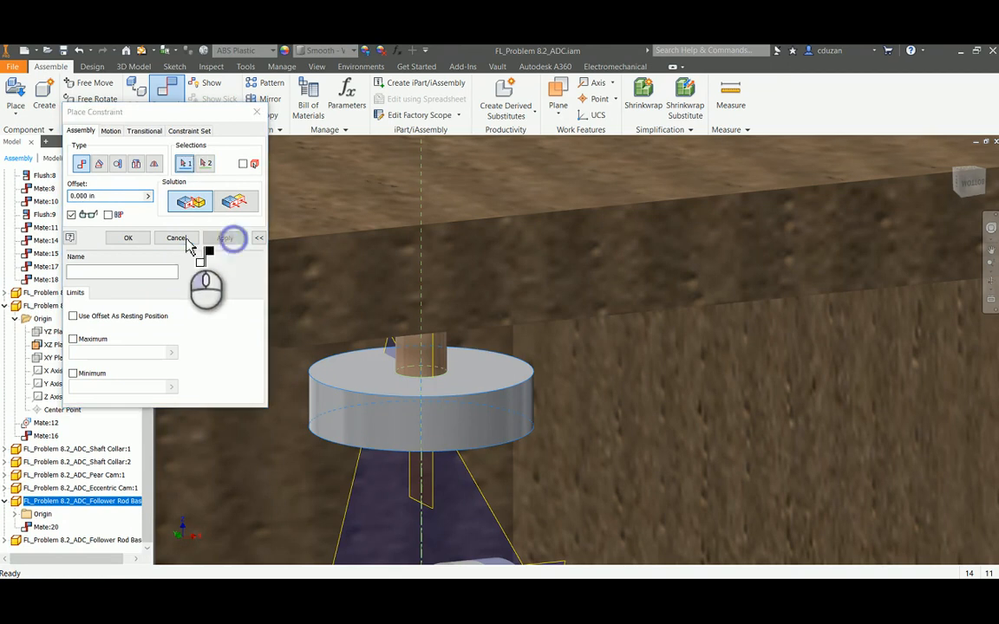
pyautogui.click(177, 238)
pyautogui.moveTo(401, 403); pyautogui.dragTo(364, 413)
# - Mate the loose follower rod base's upper flat face to the lower end of the eccentric cam's follower rod with 0.000 in offset
pyautogui.moveTo(468, 357)
pyautogui.keyDown('shift'); pyautogui.mouseDown(button='middle')
pyautogui.moveTo(473, 346)
pyautogui.moveTo(475, 361)
pyautogui.mouseUp(button='middle'); pyautogui.keyUp('shift')
pyautogui.scroll(-6, 474, 362)
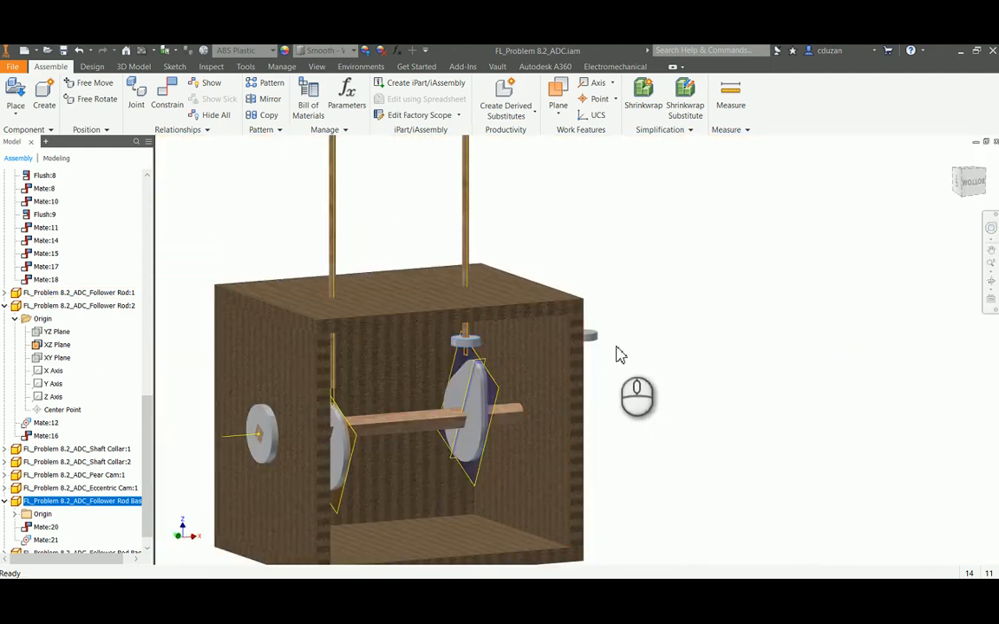
pyautogui.keyDown('shift'); pyautogui.moveTo(599, 361); pyautogui.dragTo(589, 364, button='middle'); pyautogui.keyUp('shift')
pyautogui.click(728, 322)
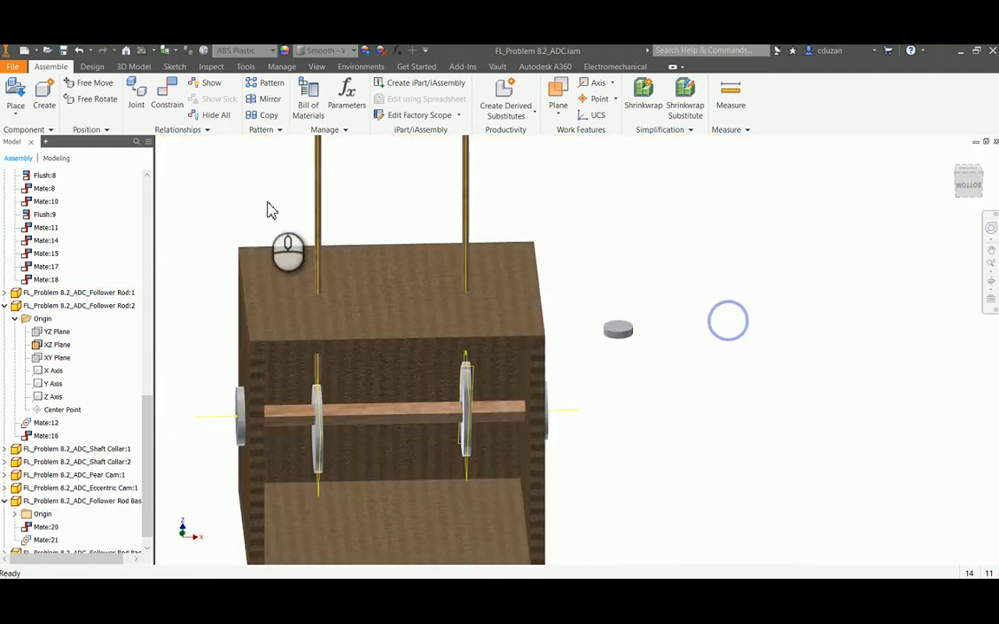
pyautogui.click(170, 102)
pyautogui.scroll(3, 640, 361)
pyautogui.click(639, 281)
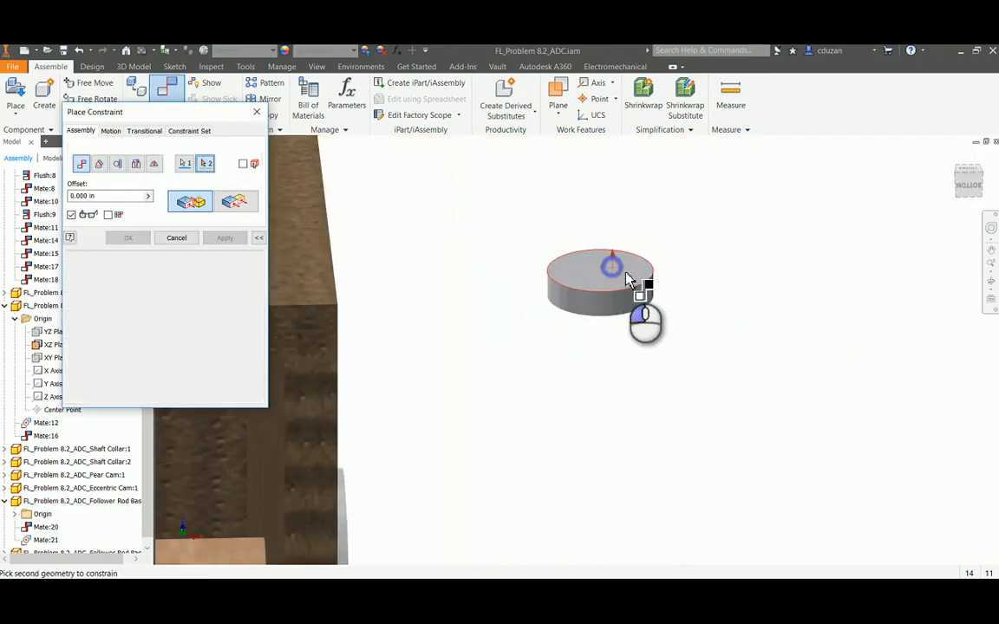
pyautogui.scroll(-3, 683, 359)
pyautogui.keyDown('shift'); pyautogui.moveTo(683, 360); pyautogui.dragTo(692, 314, button='middle'); pyautogui.keyUp('shift')
pyautogui.scroll(5, 495, 328)
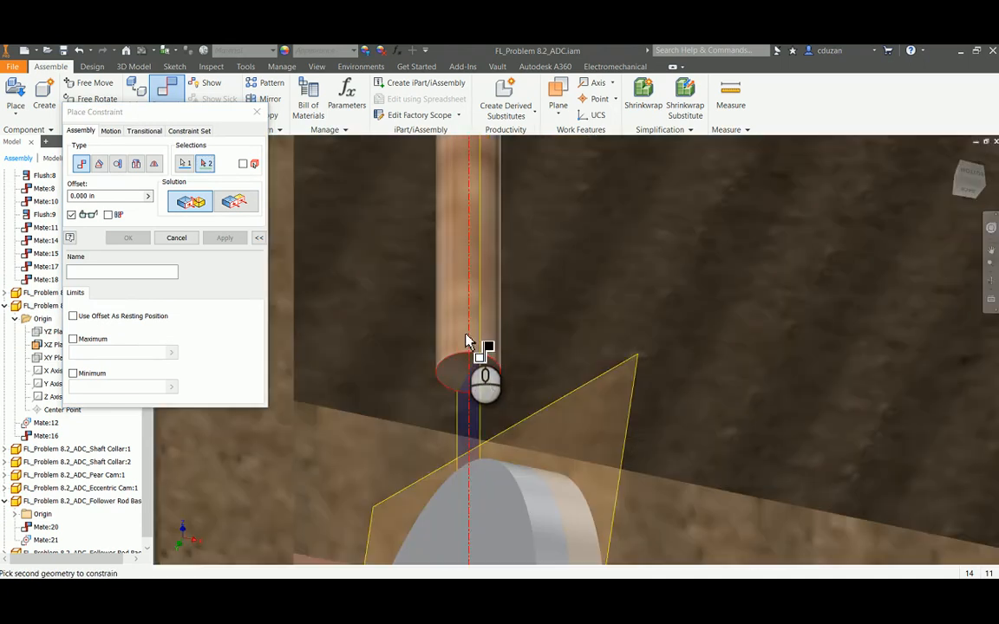
pyautogui.click(455, 370)
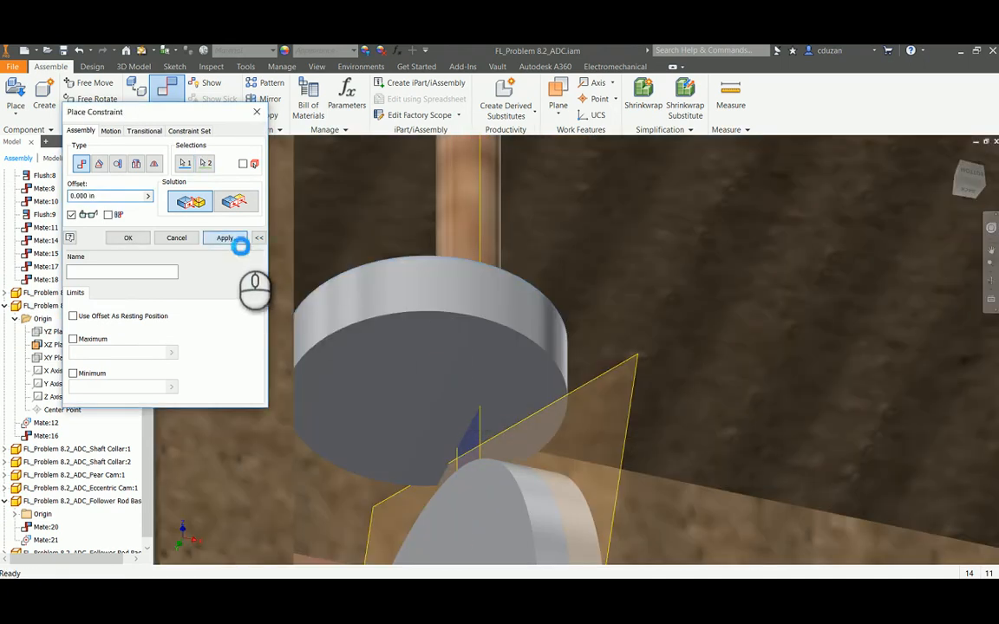
pyautogui.click(238, 242)
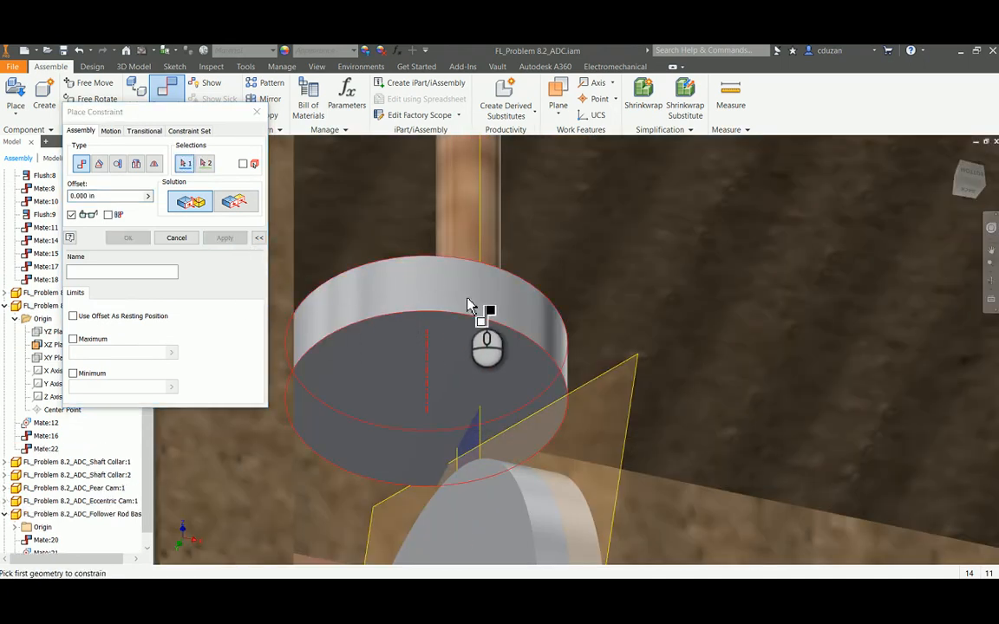
# - Mate the second follower rod base's central axis to the axis of the eccentric cam's follower rod with 0.000 in offset
pyautogui.click(419, 291)
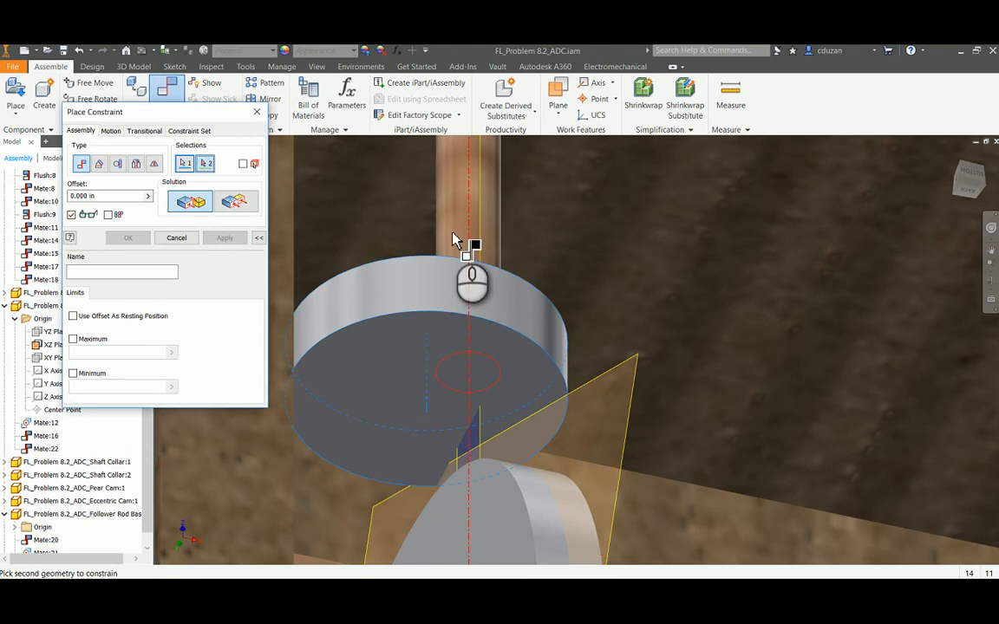
pyautogui.click(453, 241)
pyautogui.click(224, 239)
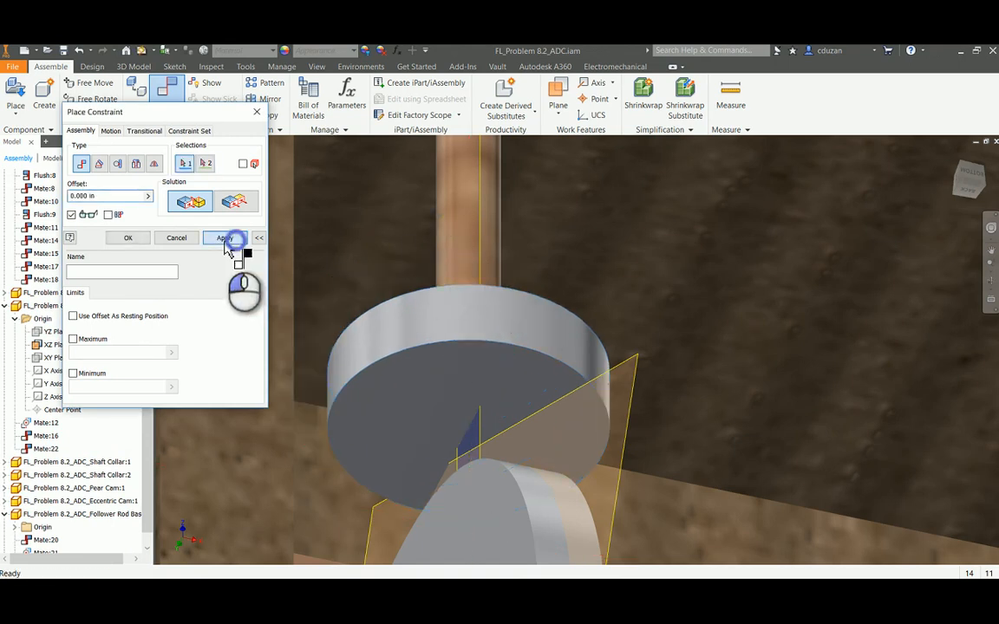
pyautogui.click(178, 238)
# - Test the movement of the eccentric cam's follower rod and examine how both rod bases sit above their cams
pyautogui.scroll(5, 457, 291)
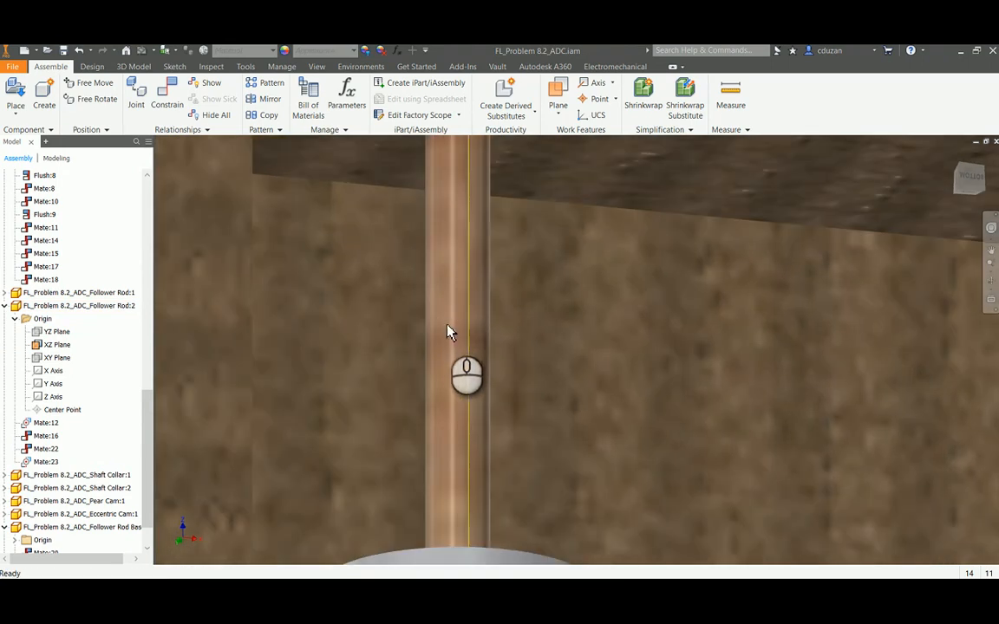
pyautogui.moveTo(457, 239); pyautogui.dragTo(498, 259)
pyautogui.scroll(-5, 499, 260)
pyautogui.keyDown('shift'); pyautogui.moveTo(602, 321); pyautogui.dragTo(548, 352, button='middle'); pyautogui.keyUp('shift')
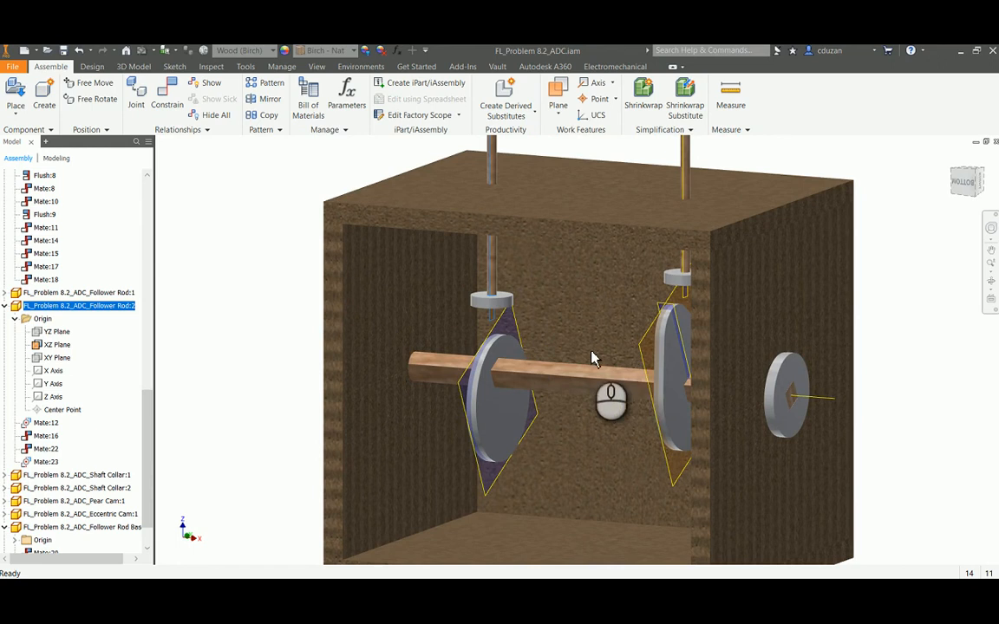
pyautogui.scroll(2, 593, 358)
pyautogui.scroll(-4, 573, 319)
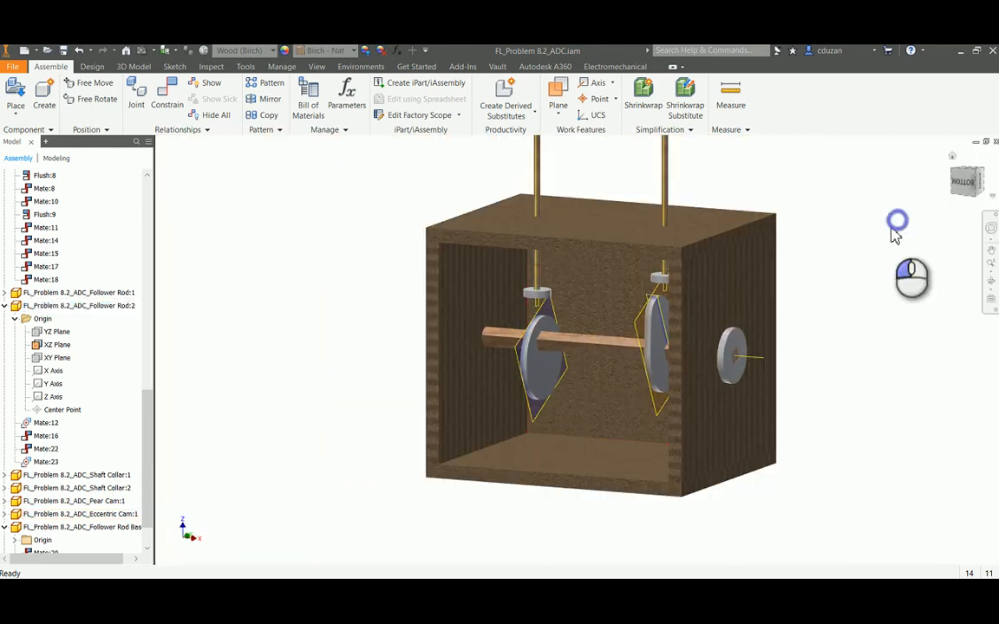
pyautogui.scroll(5, 655, 314)
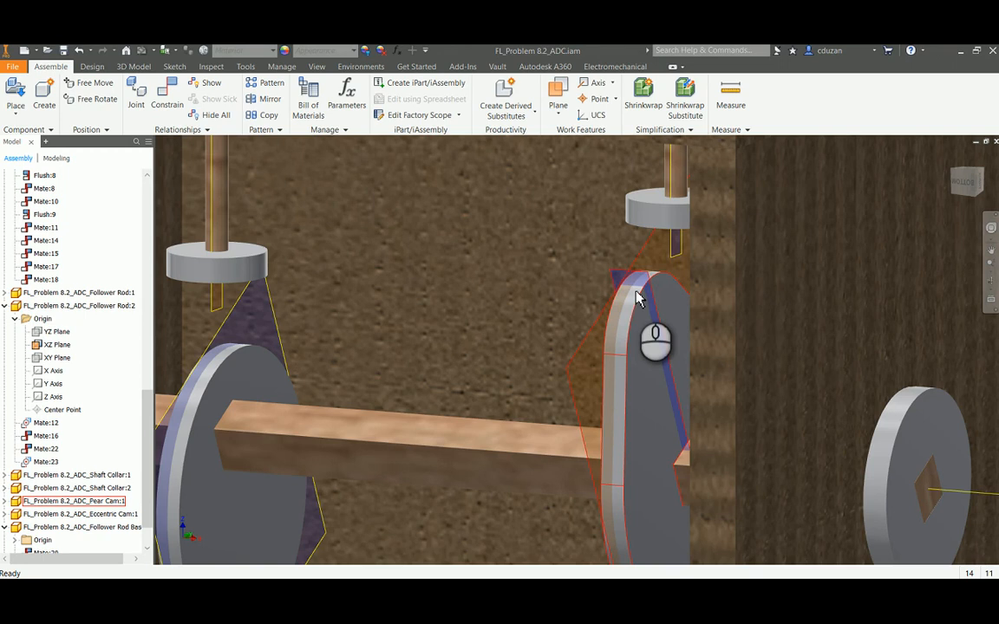
pyautogui.scroll(-5, 531, 294)
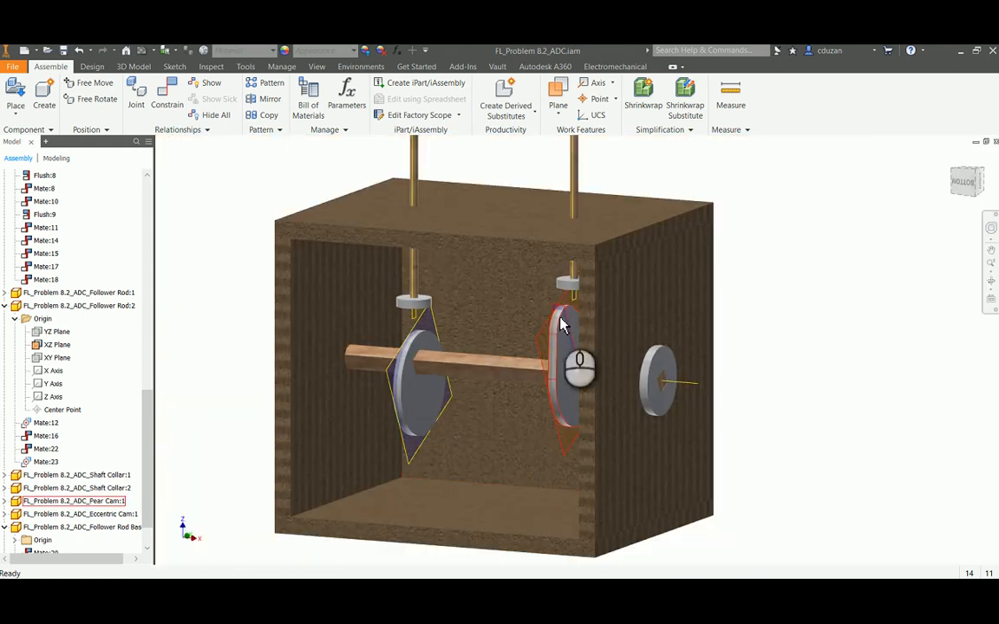
pyautogui.click(564, 387)
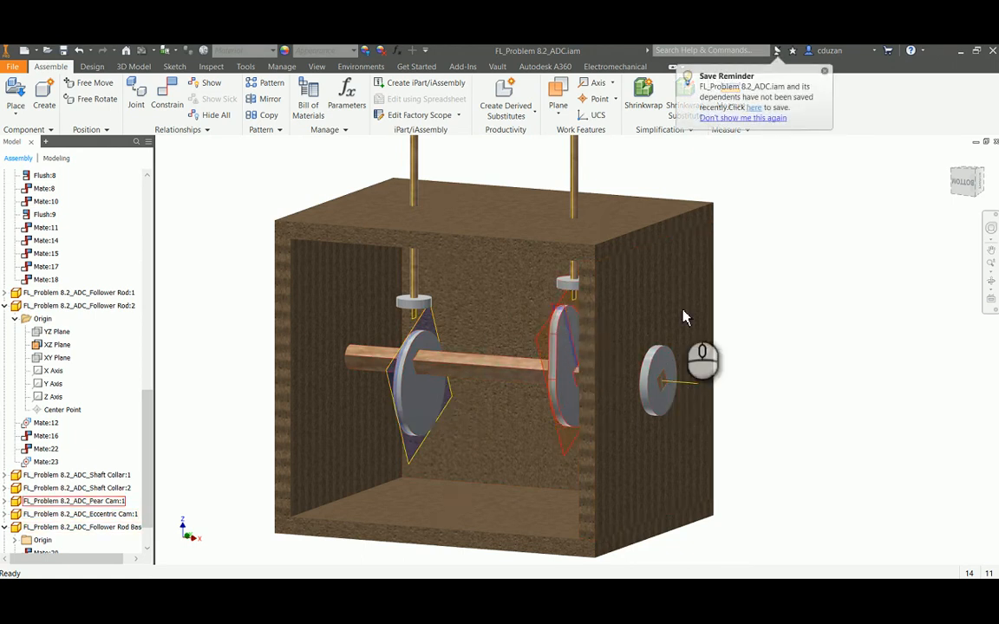
# - Apply a transitional constraint between the underside of the eccentric cam's follower rod base and the cam's outer rim
pyautogui.click(169, 102)
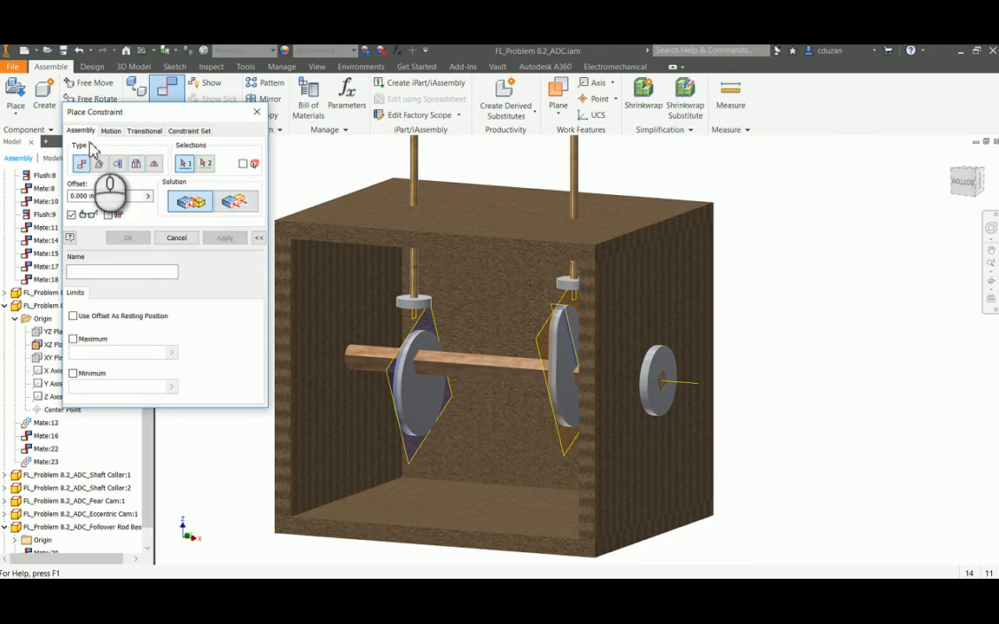
pyautogui.click(144, 132)
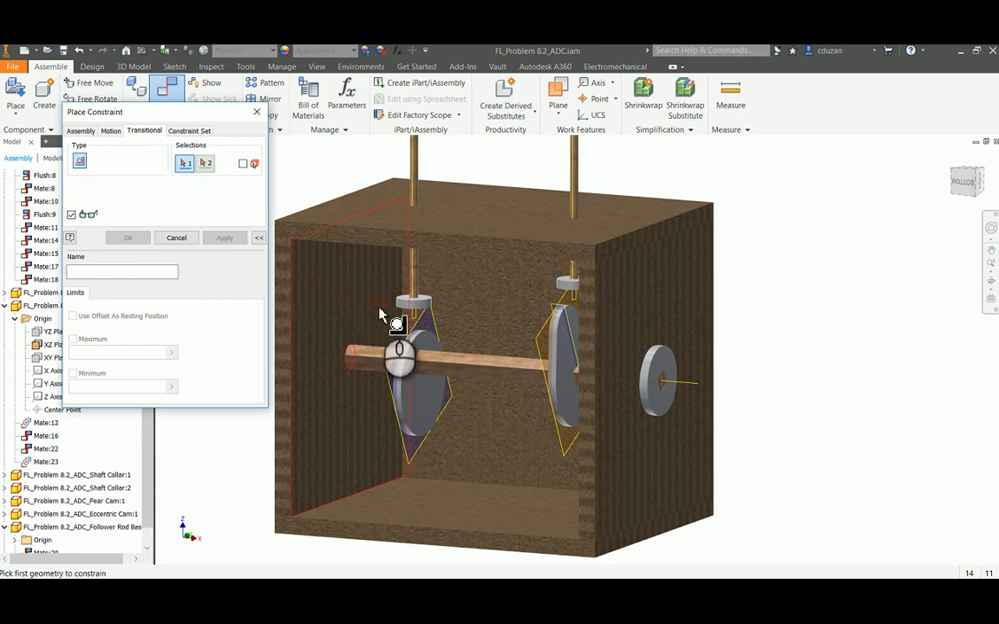
pyautogui.keyDown('shift'); pyautogui.moveTo(475, 340); pyautogui.dragTo(490, 313, button='middle'); pyautogui.keyUp('shift')
pyautogui.scroll(5, 484, 312)
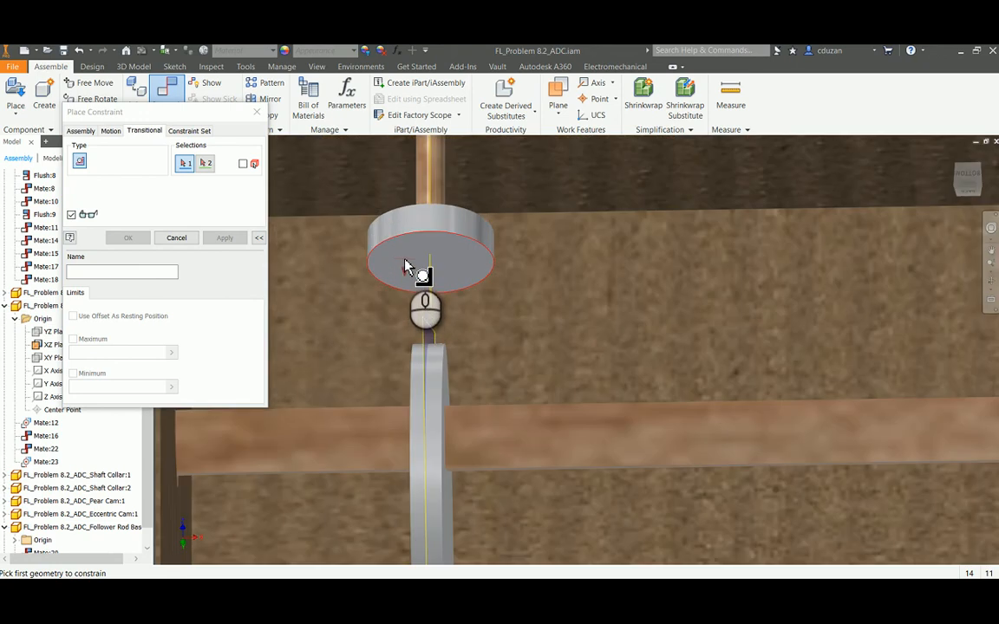
pyautogui.click(405, 266)
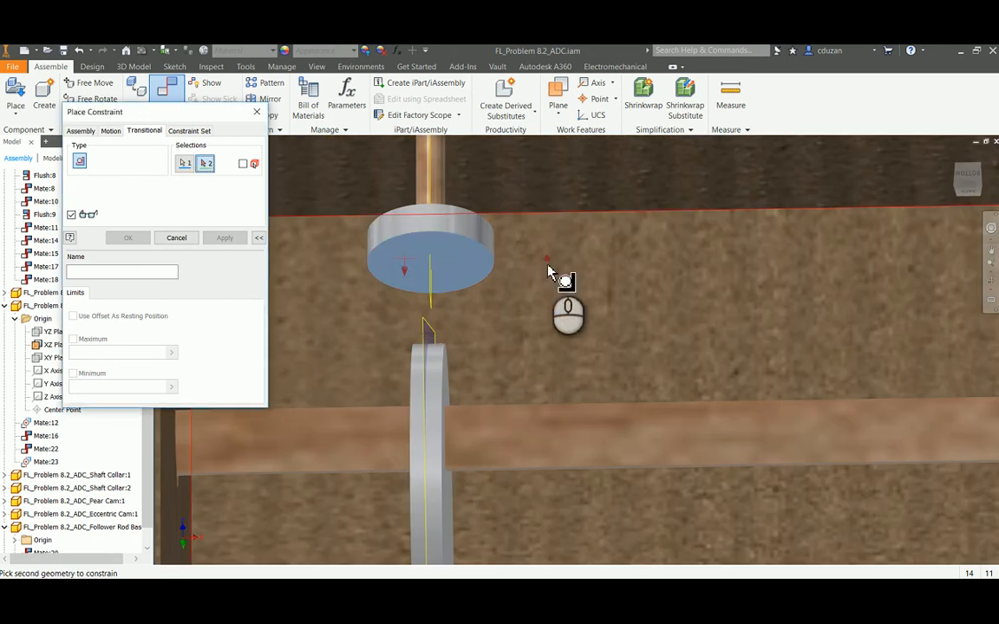
pyautogui.scroll(-3, 541, 257)
pyautogui.keyDown('shift'); pyautogui.moveTo(541, 258); pyautogui.dragTo(528, 361, button='middle'); pyautogui.keyUp('shift')
pyautogui.scroll(5, 457, 390)
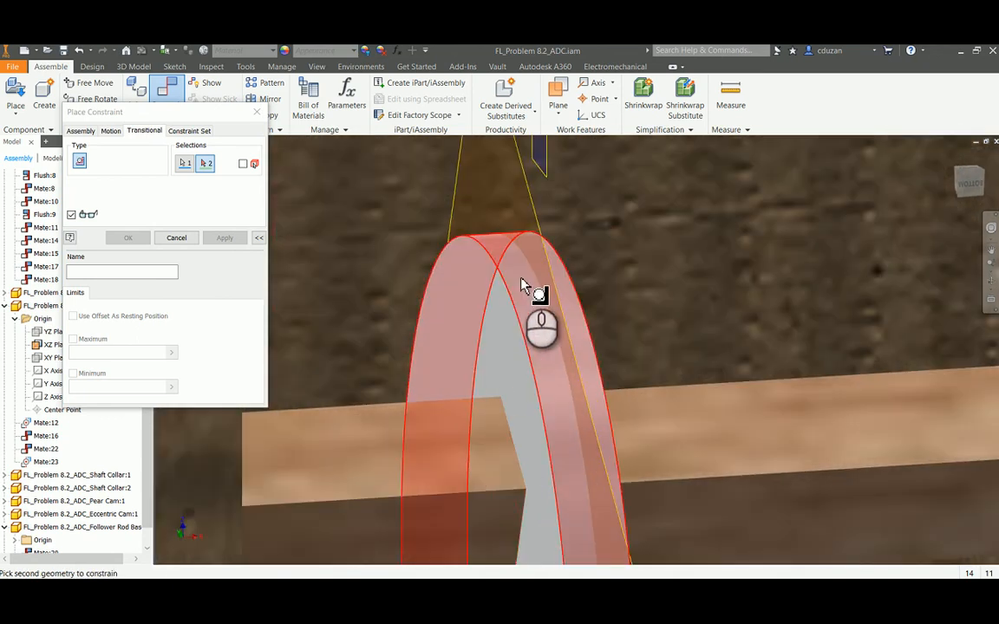
pyautogui.click(528, 287)
pyautogui.scroll(-5, 529, 290)
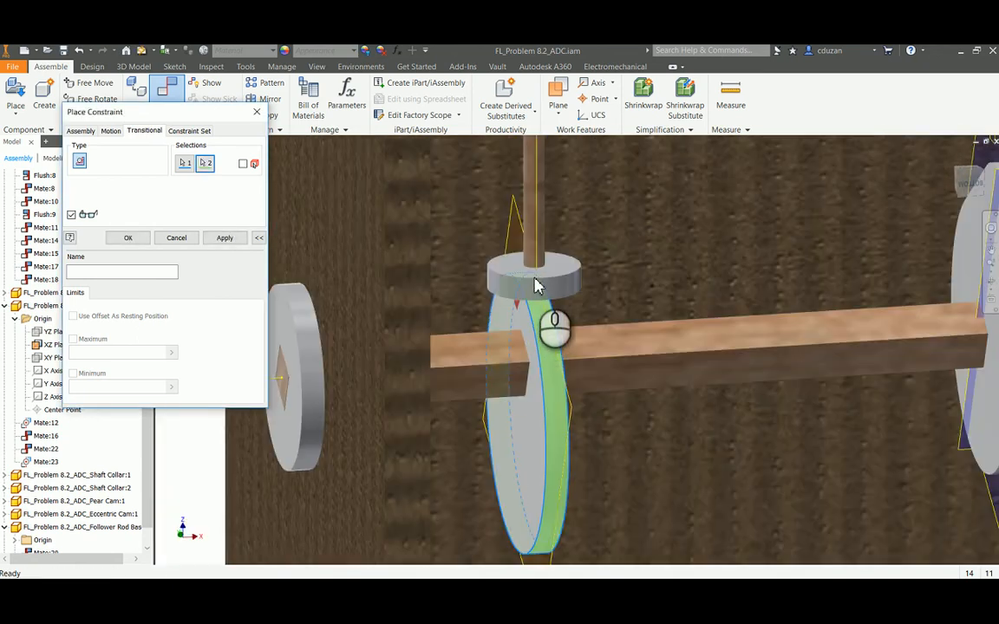
pyautogui.click(224, 237)
pyautogui.click(176, 237)
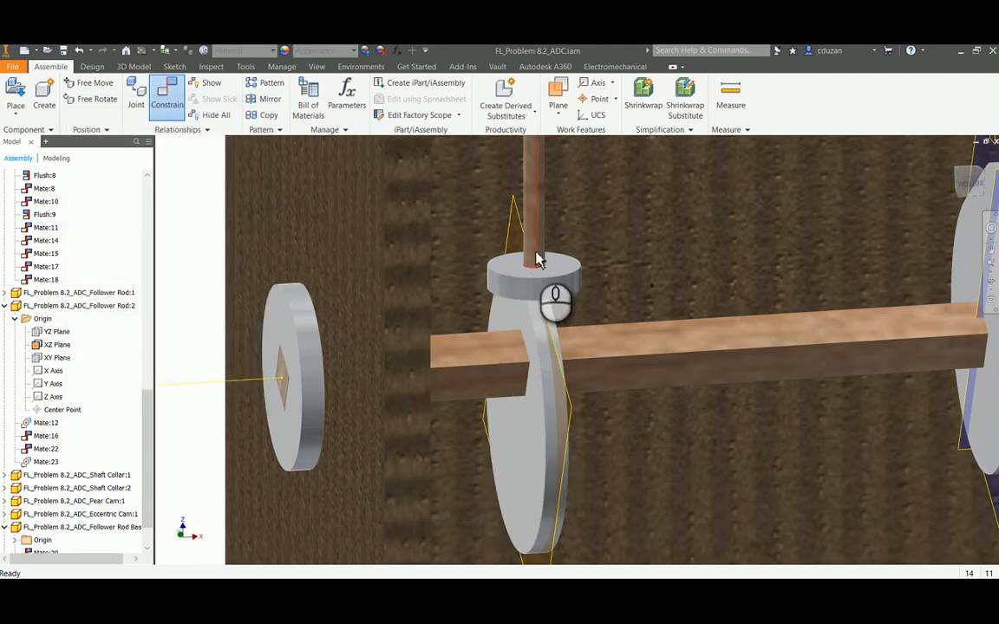
# - Rotate the axle by its outer shaft collar to test how the eccentric cam moves its follower rod
pyautogui.keyDown('shift'); pyautogui.moveTo(538, 259); pyautogui.dragTo(491, 264, button='middle'); pyautogui.keyUp('shift')
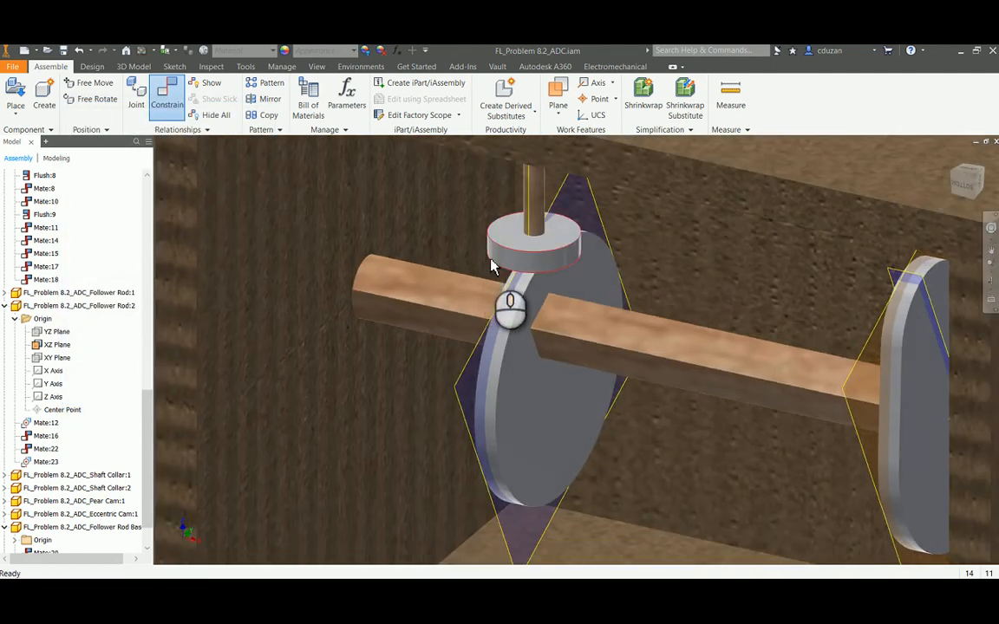
pyautogui.scroll(-5, 491, 265)
pyautogui.moveTo(561, 316); pyautogui.dragTo(486, 292, button='middle')
pyautogui.moveTo(646, 299); pyautogui.dragTo(661, 326)
pyautogui.keyDown('shift'); pyautogui.moveTo(743, 286); pyautogui.dragTo(689, 292, button='middle'); pyautogui.keyUp('shift')
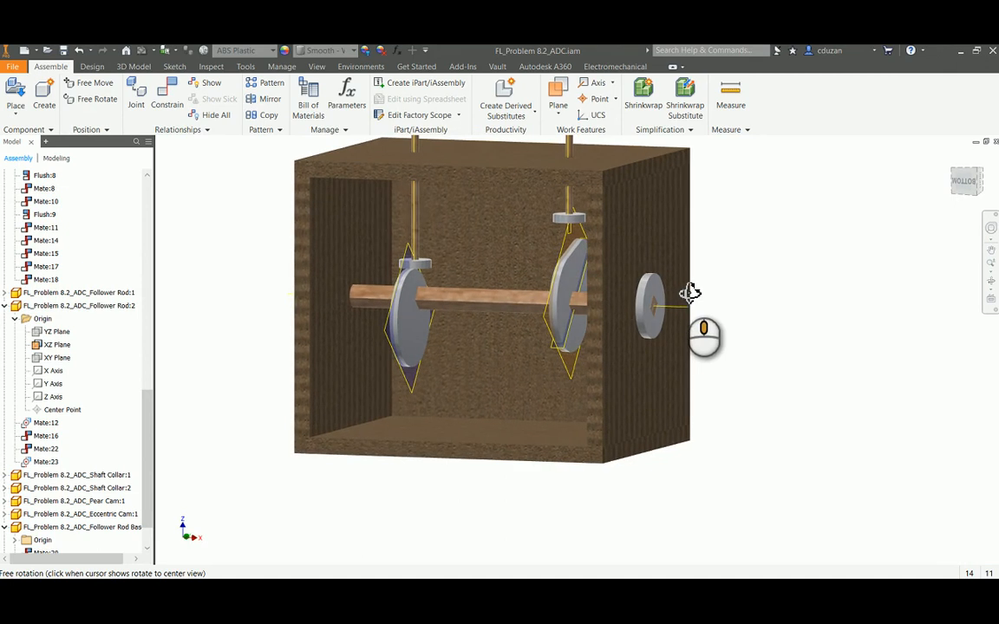
# - Try to apply a transitional constraint between the underside of the pear cam's follower rod base and the pear cam's rim
pyautogui.scroll(3, 602, 251)
pyautogui.keyDown('shift'); pyautogui.moveTo(601, 250); pyautogui.dragTo(574, 259, button='middle'); pyautogui.keyUp('shift')
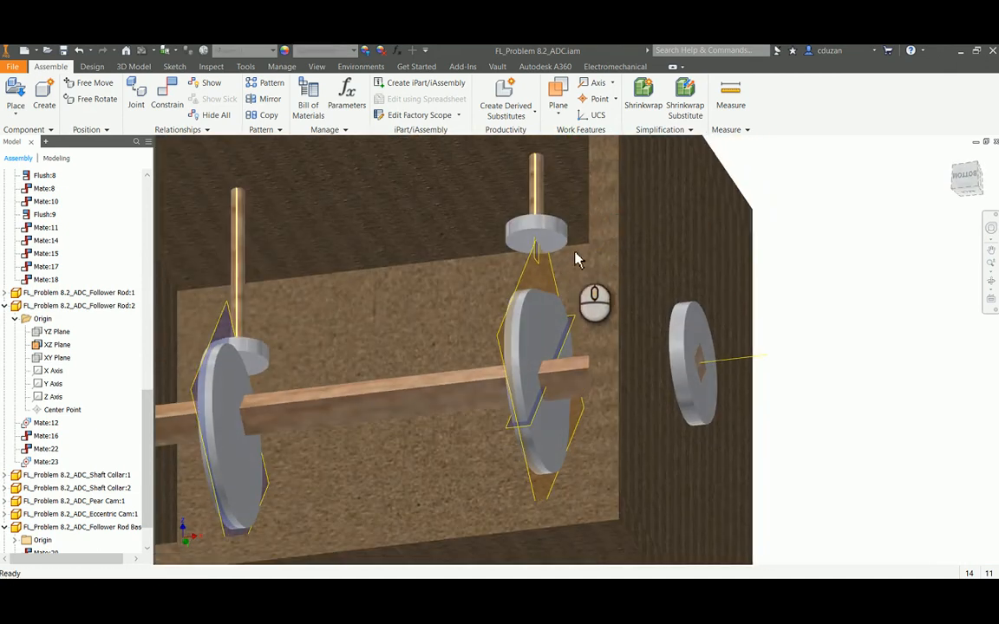
pyautogui.click(170, 97)
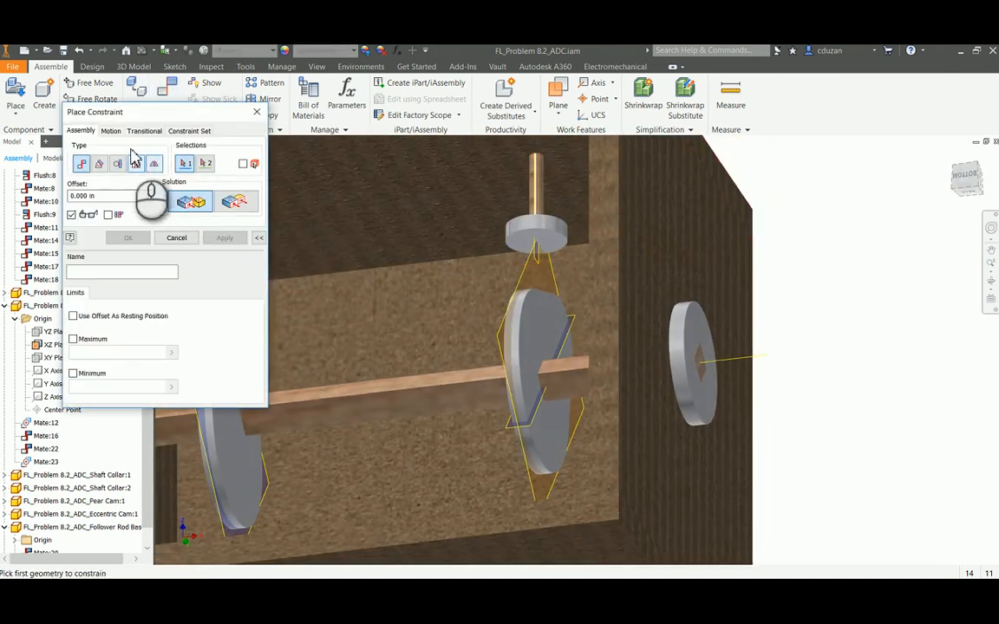
pyautogui.click(144, 130)
pyautogui.click(555, 249)
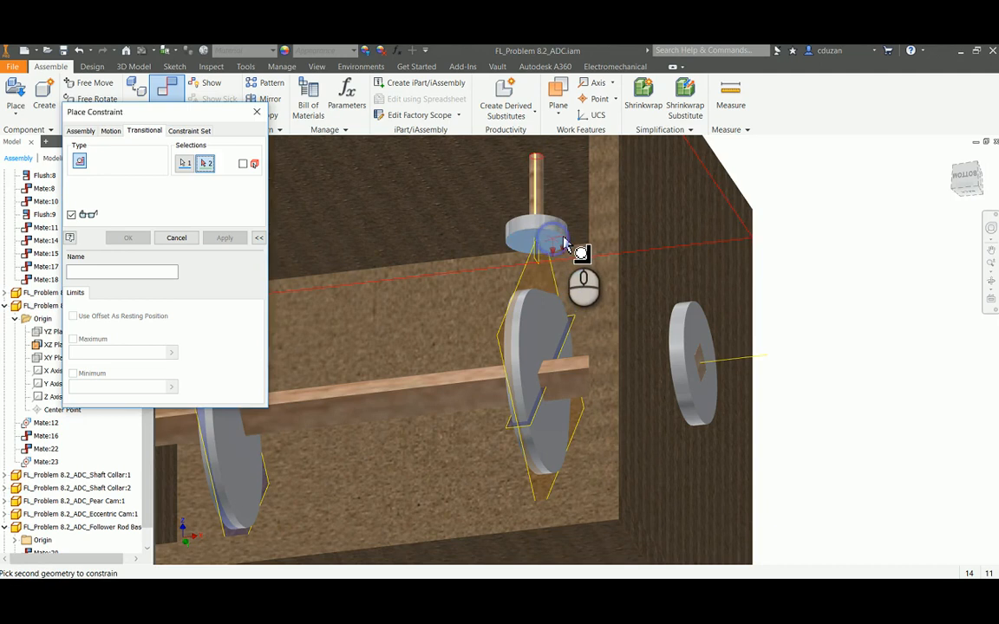
pyautogui.moveTo(569, 247)
pyautogui.keyDown('shift'); pyautogui.mouseDown(button='middle')
pyautogui.moveTo(574, 257)
pyautogui.moveTo(570, 247)
pyautogui.mouseUp(button='middle'); pyautogui.keyUp('shift')
pyautogui.keyDown('shift'); pyautogui.moveTo(570, 249); pyautogui.dragTo(580, 268, button='middle'); pyautogui.keyUp('shift')
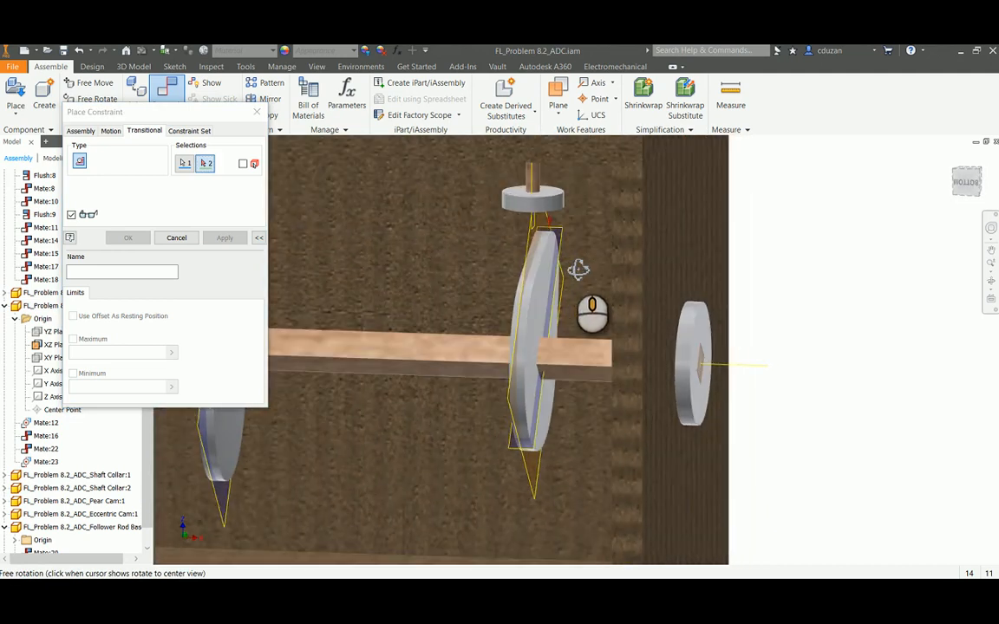
pyautogui.click(527, 295)
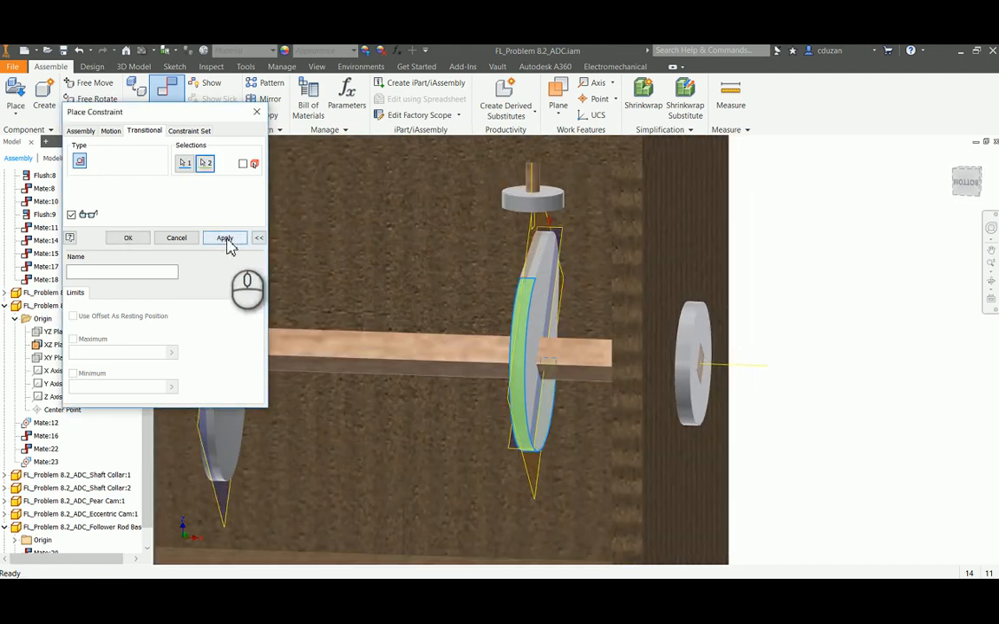
pyautogui.click(225, 238)
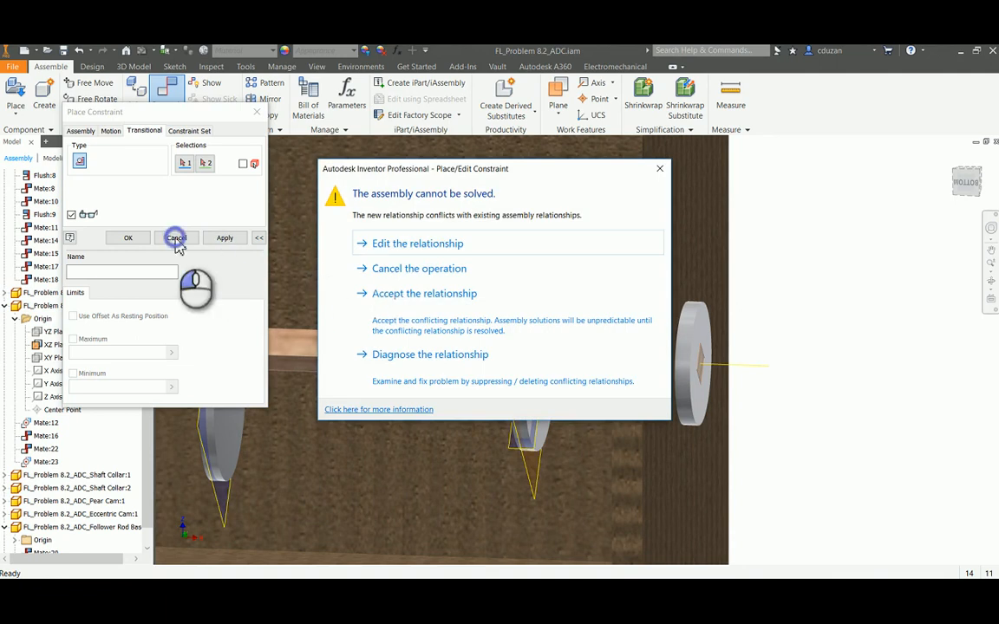
pyautogui.click(176, 238)
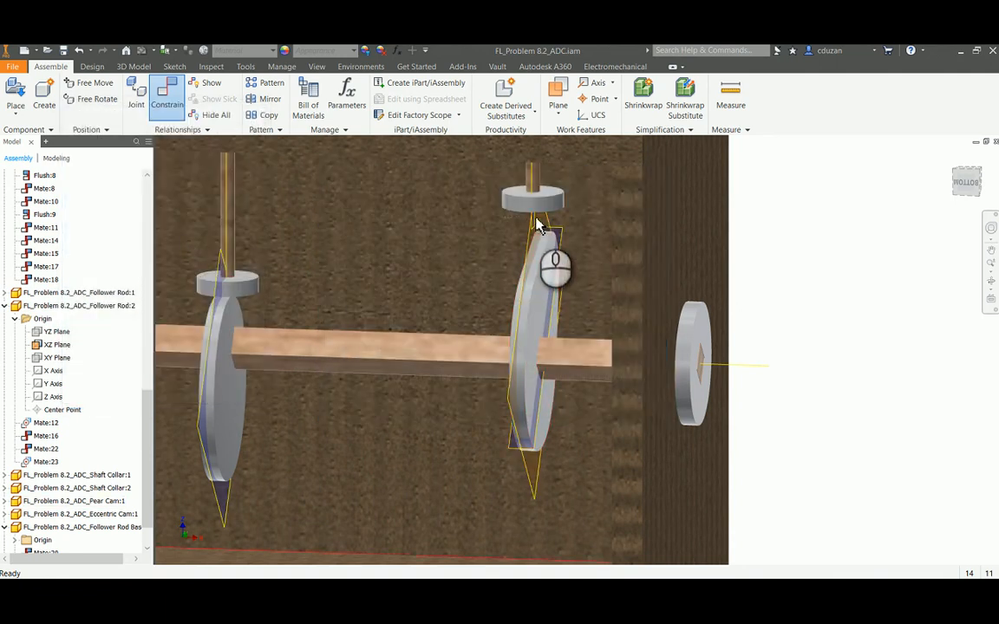
# - Select the pear cam and examine its rim faces and position beneath the follower rod base
pyautogui.keyDown('shift'); pyautogui.moveTo(542, 224); pyautogui.dragTo(557, 248, button='middle'); pyautogui.keyUp('shift')
pyautogui.moveTo(555, 248); pyautogui.dragTo(552, 319)
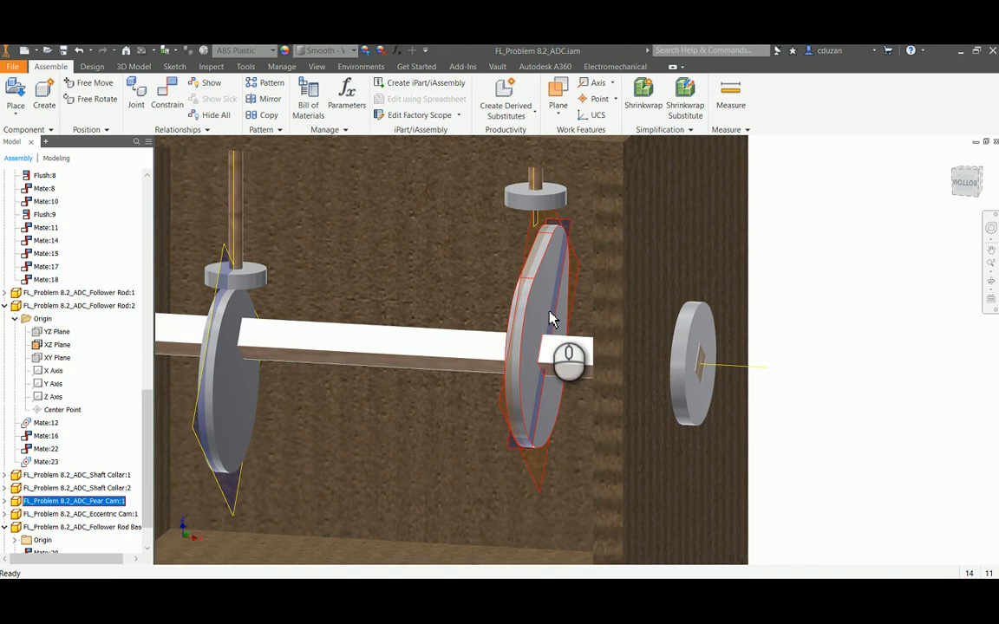
pyautogui.moveTo(566, 336)
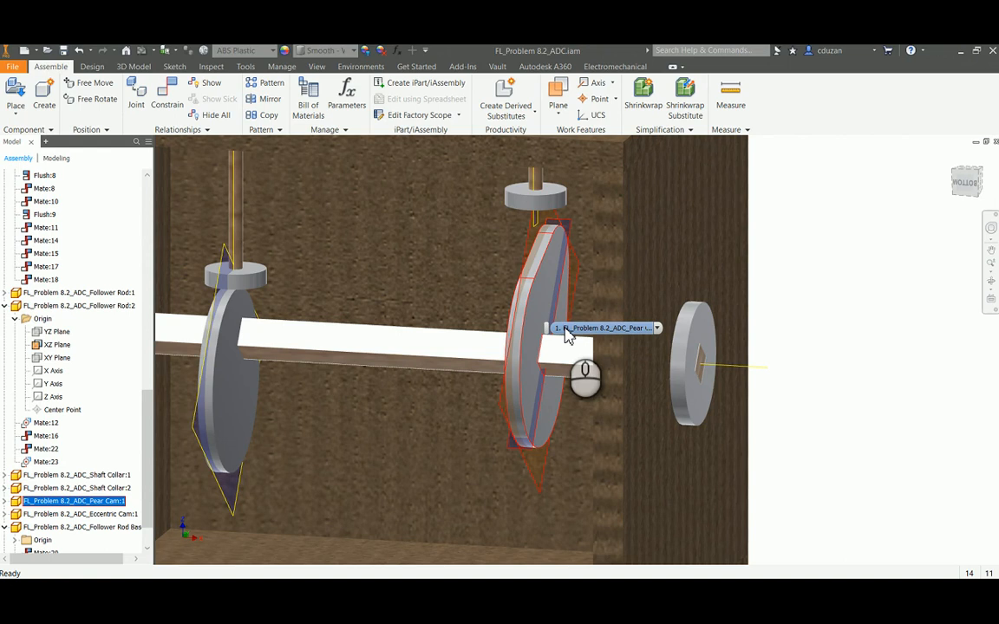
pyautogui.moveTo(566, 335); pyautogui.dragTo(541, 211)
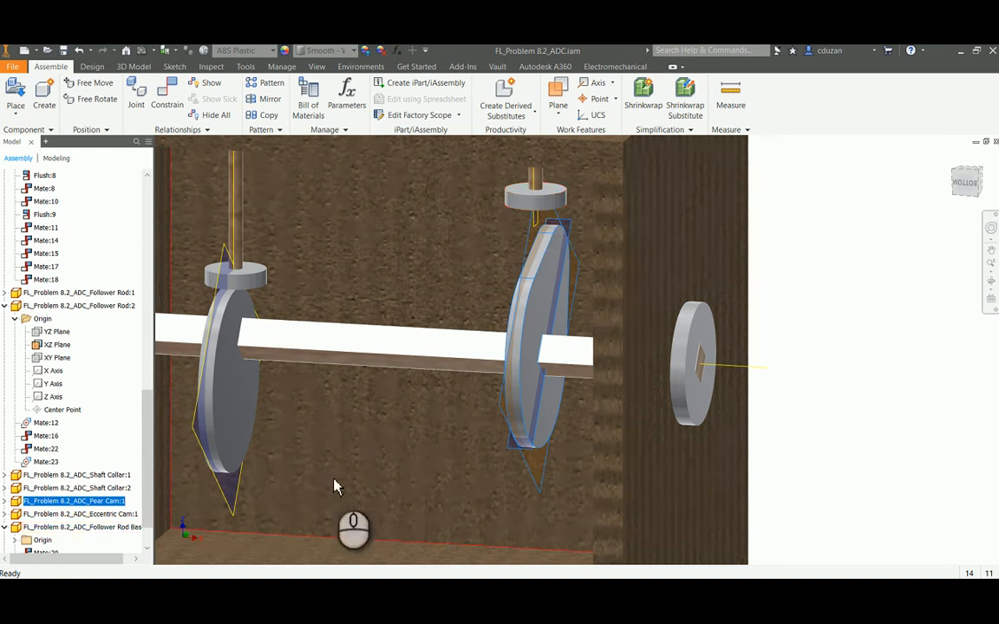
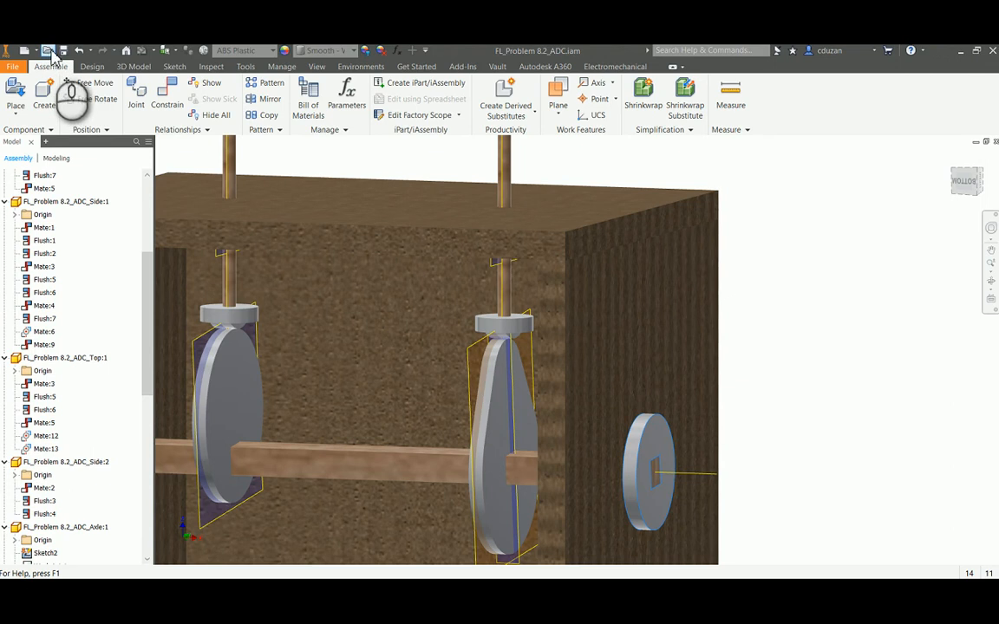
# - Open the FL_Problem 8.2_ADC_Follower Rod Base.ipt part and examine the curved ridge on its underside
pyautogui.click(50, 51)
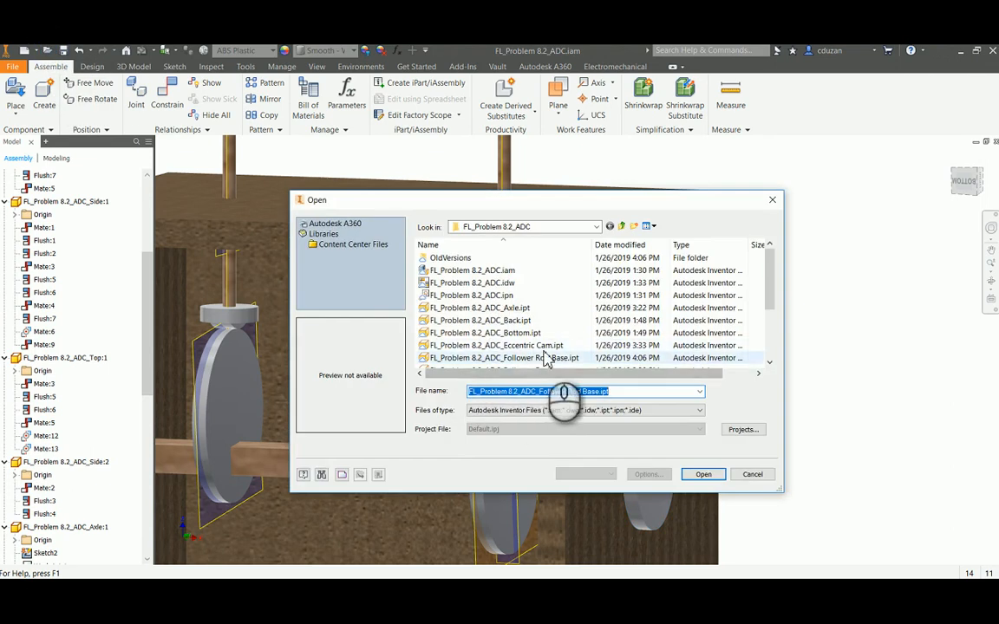
pyautogui.click(704, 474)
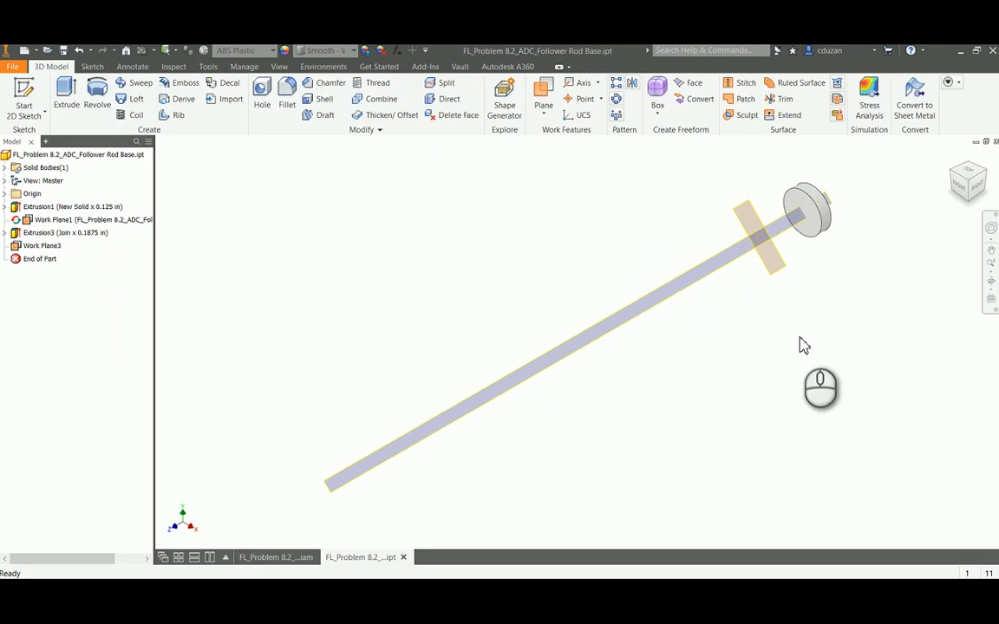
pyautogui.keyDown('shift'); pyautogui.moveTo(819, 345); pyautogui.dragTo(718, 385, button='middle'); pyautogui.keyUp('shift')
pyautogui.scroll(-6, 718, 390)
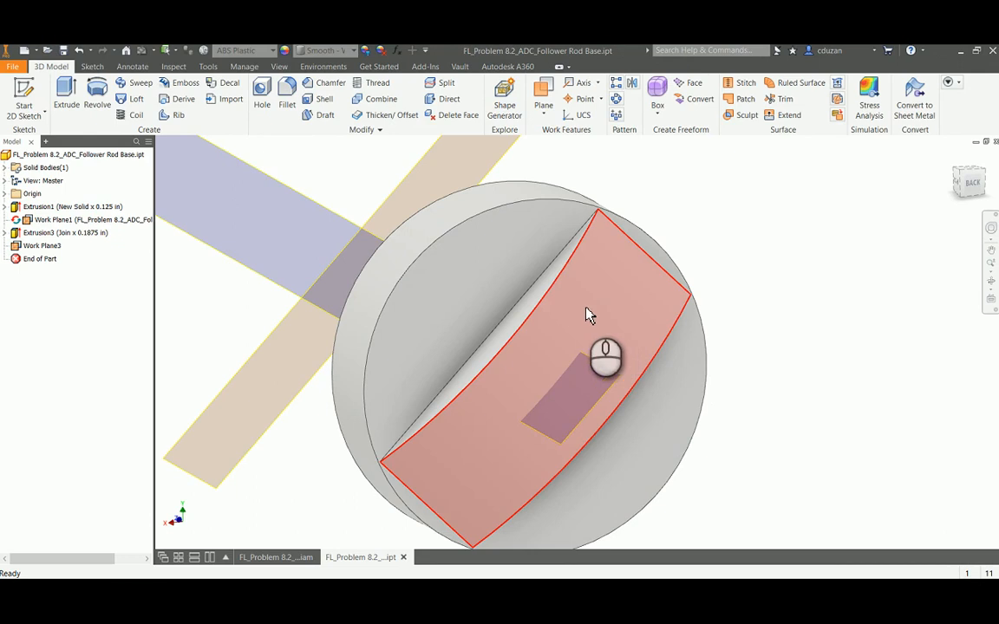
# - Open the sketch behind the rod base's curved ridge, examine its arc profile, and close it without editing
pyautogui.click(5, 232)
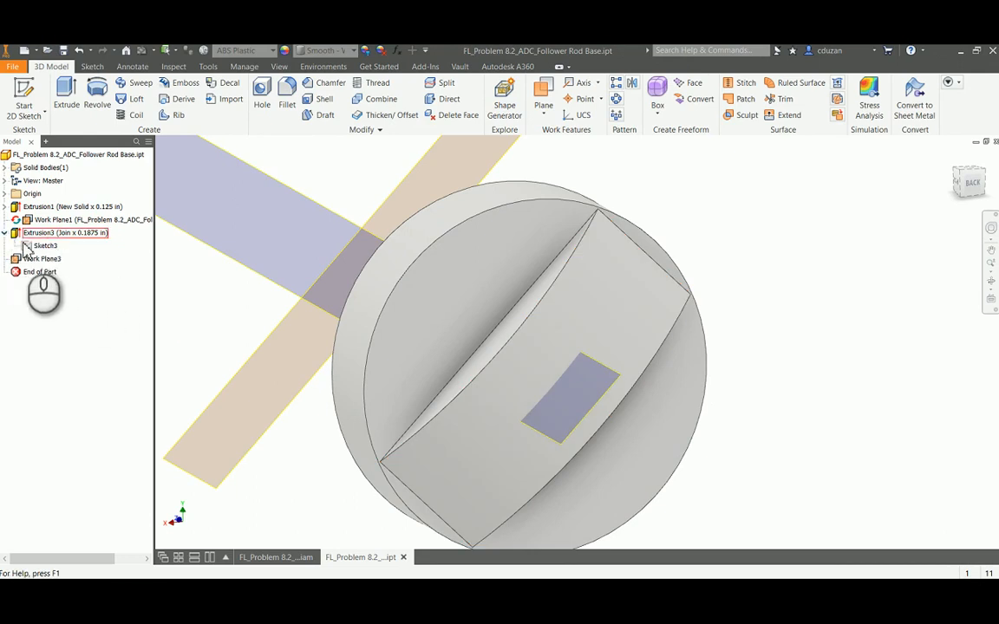
pyautogui.rightClick(39, 248)
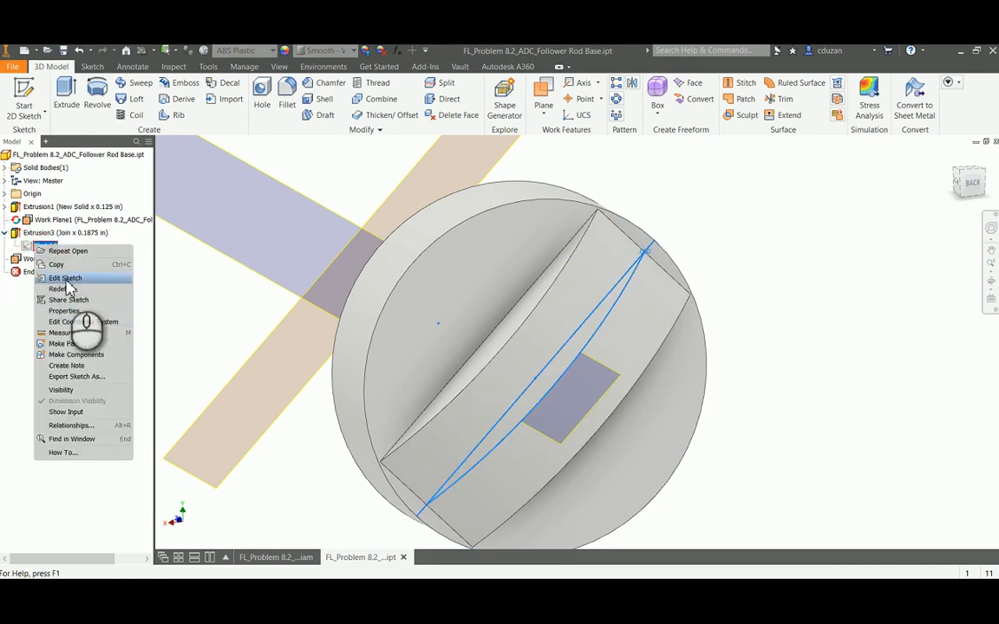
pyautogui.click(66, 279)
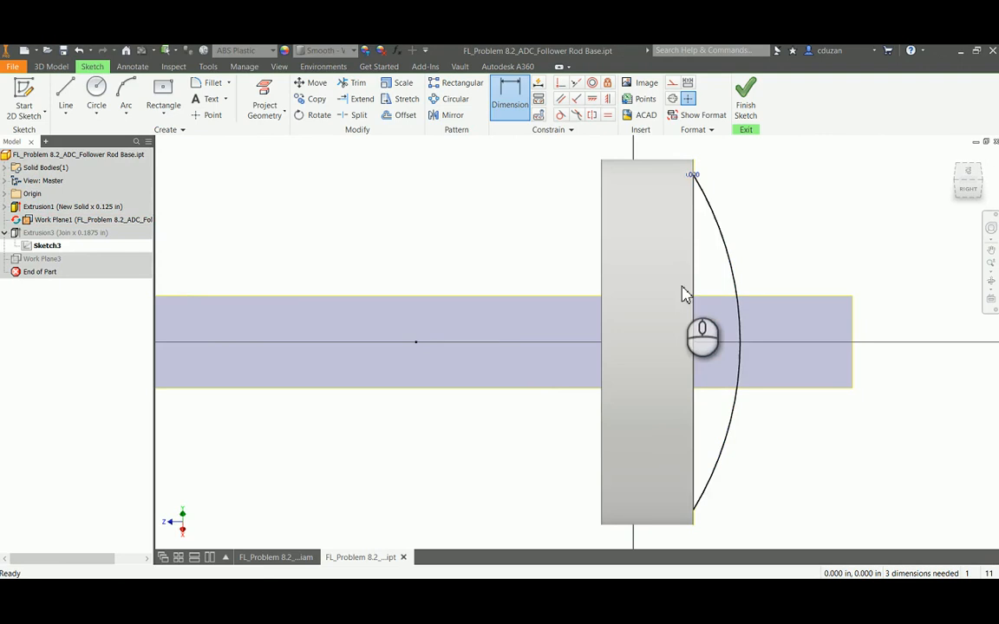
pyautogui.moveTo(683, 287); pyautogui.dragTo(397, 276, button='middle')
pyautogui.moveTo(473, 223); pyautogui.dragTo(468, 277, button='middle')
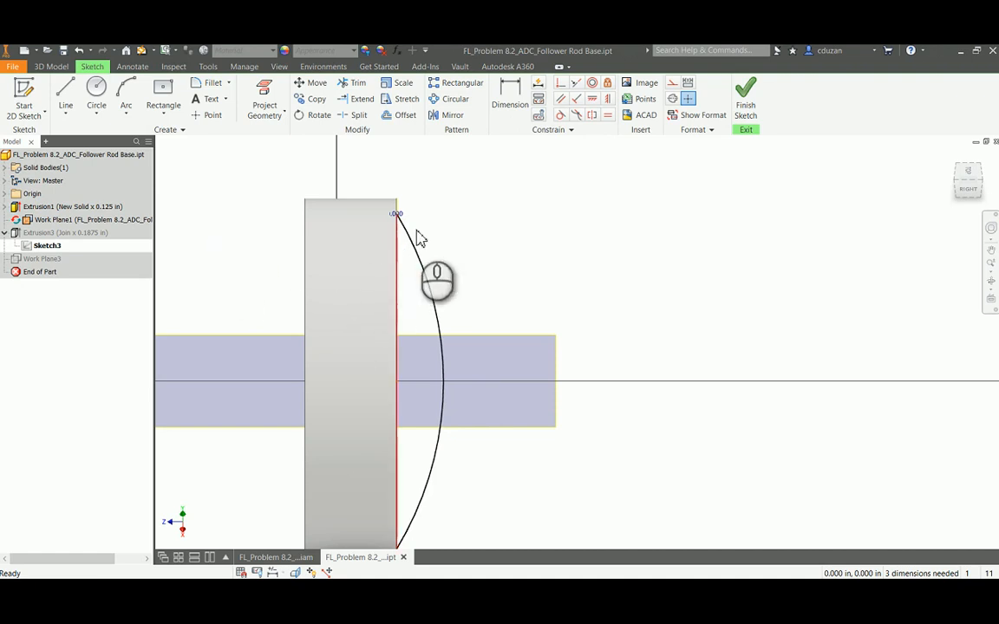
pyautogui.click(746, 108)
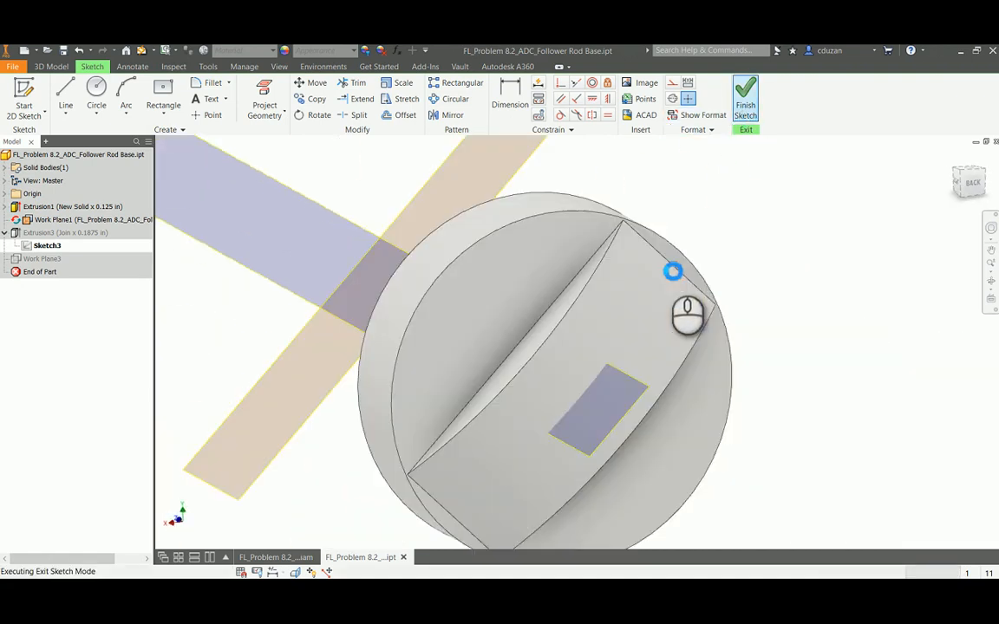
# - Edit the curved ridge's symmetric extrusion, trying 0.125 in before entering 0.1875 in, and close the follower rod base part
pyautogui.rightClick(40, 232)
pyautogui.click(73, 326)
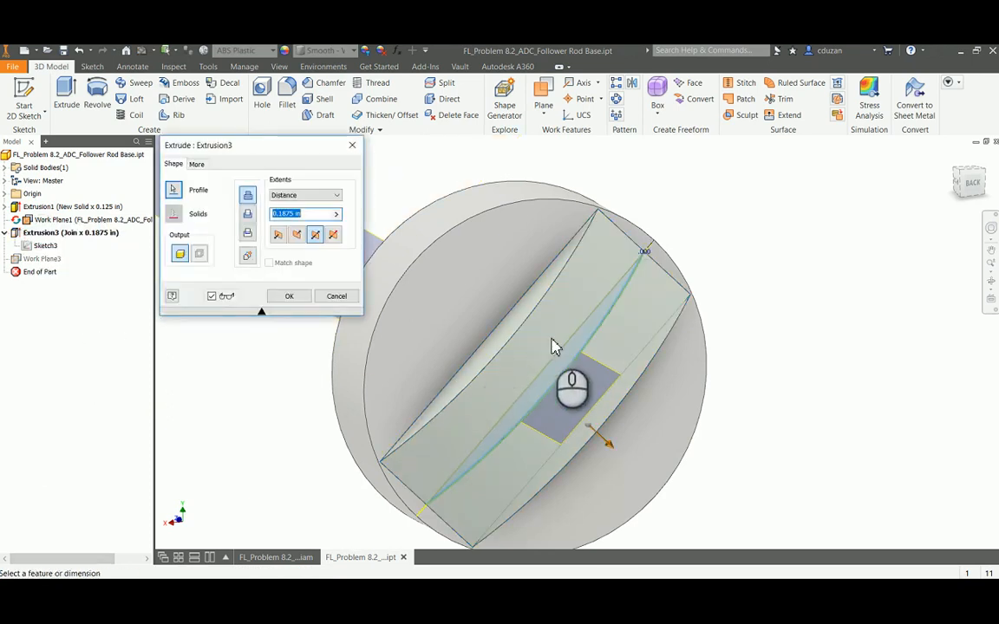
pyautogui.click(316, 234)
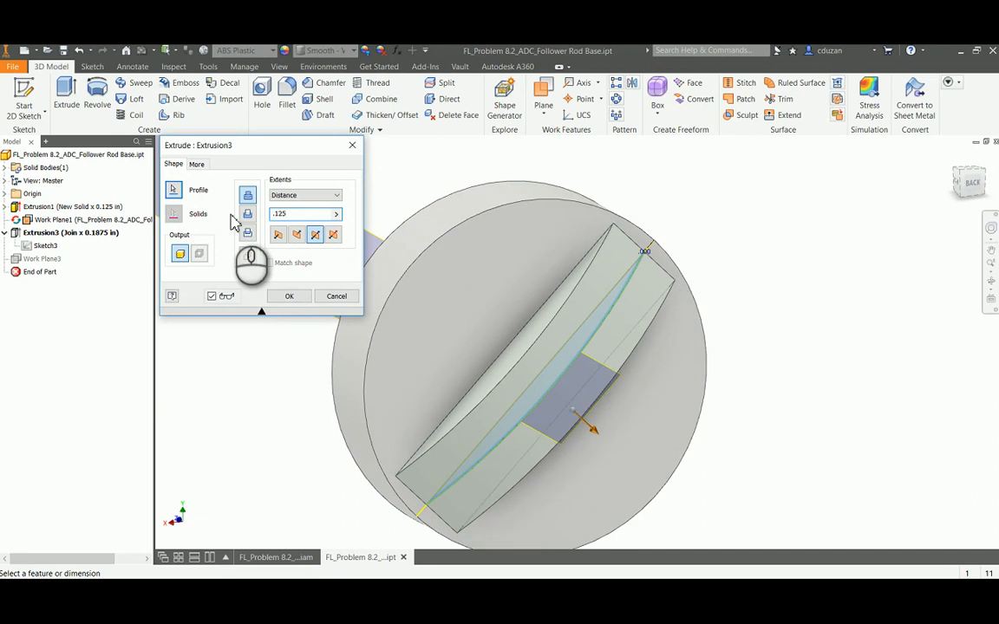
pyautogui.doubleClick(295, 215)
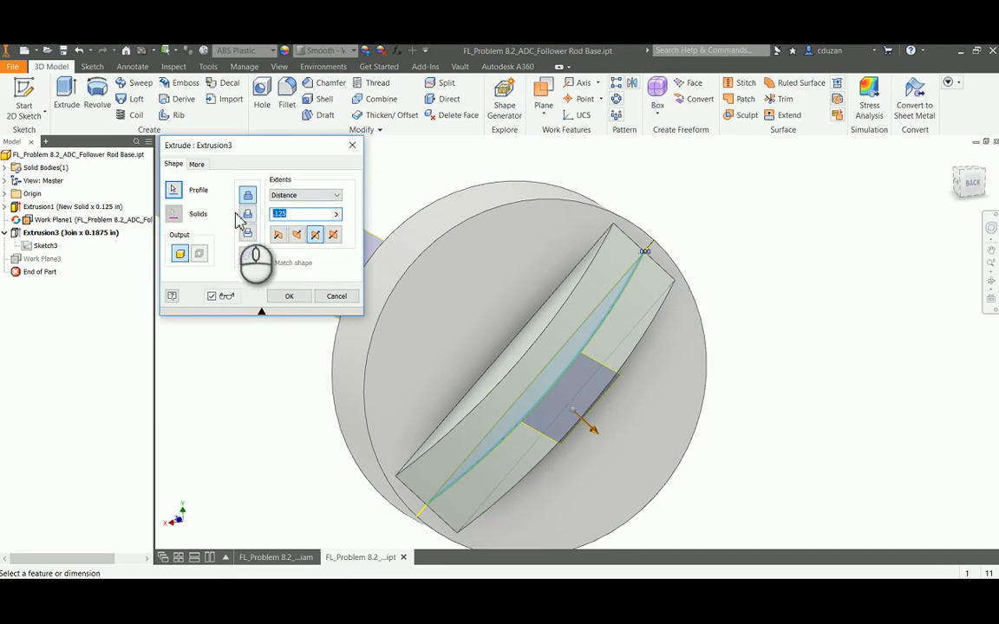
pyautogui.write('.1875')
pyautogui.press('Return')
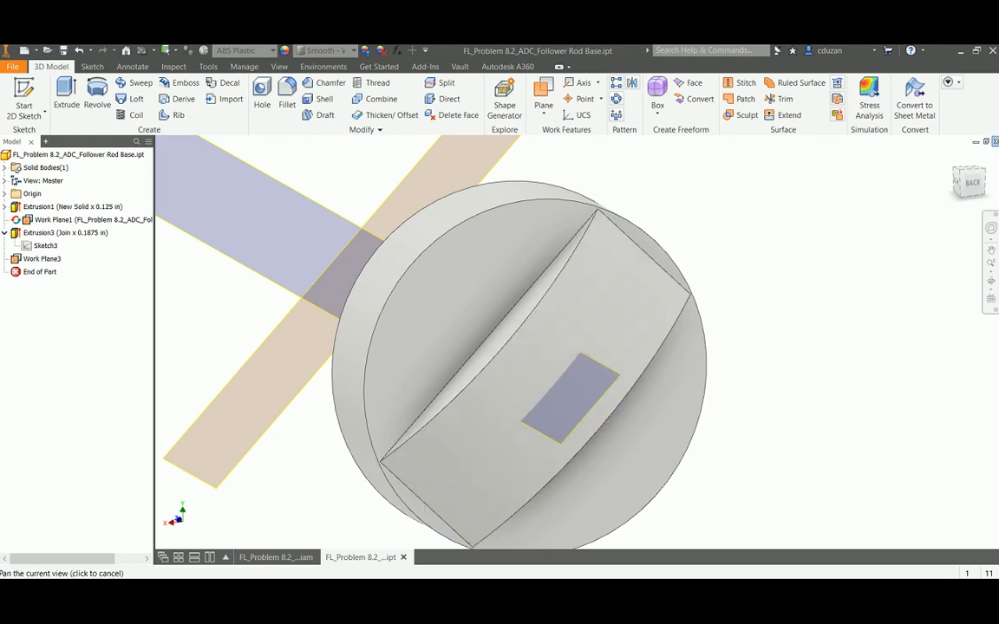
pyautogui.click(995, 140)
pyautogui.click(530, 325)
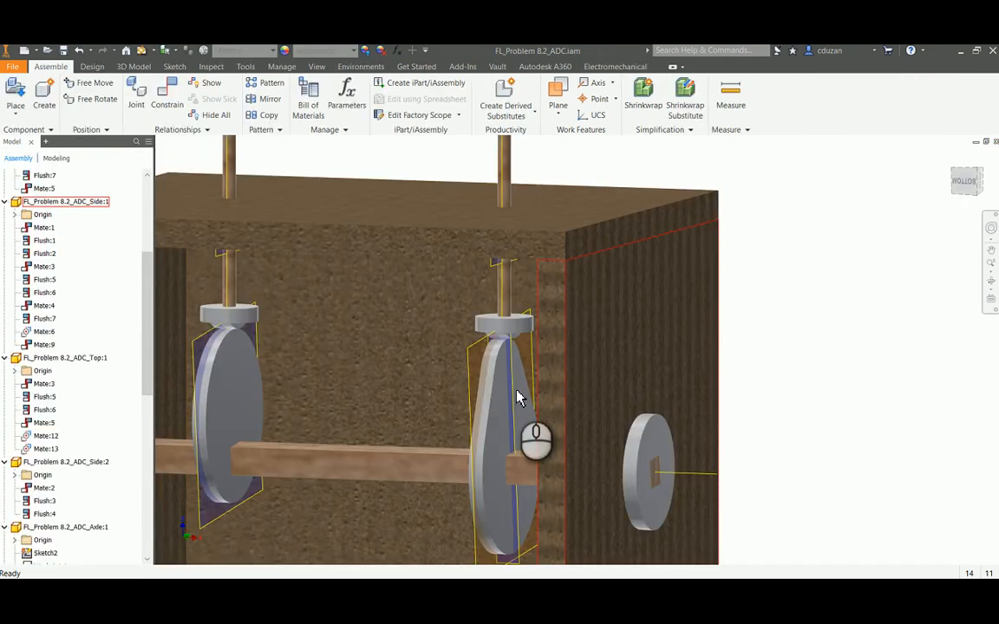
# - Delete the transitional constraint between the eccentric cam and its follower rod base
pyautogui.moveTo(147, 351); pyautogui.dragTo(146, 533)
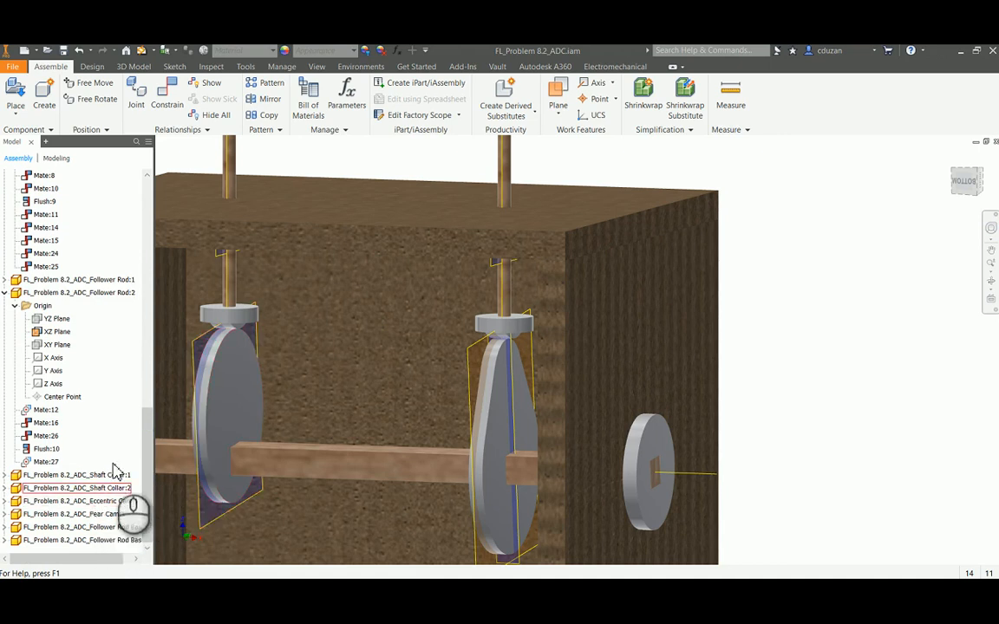
pyautogui.scroll(3, 101, 432)
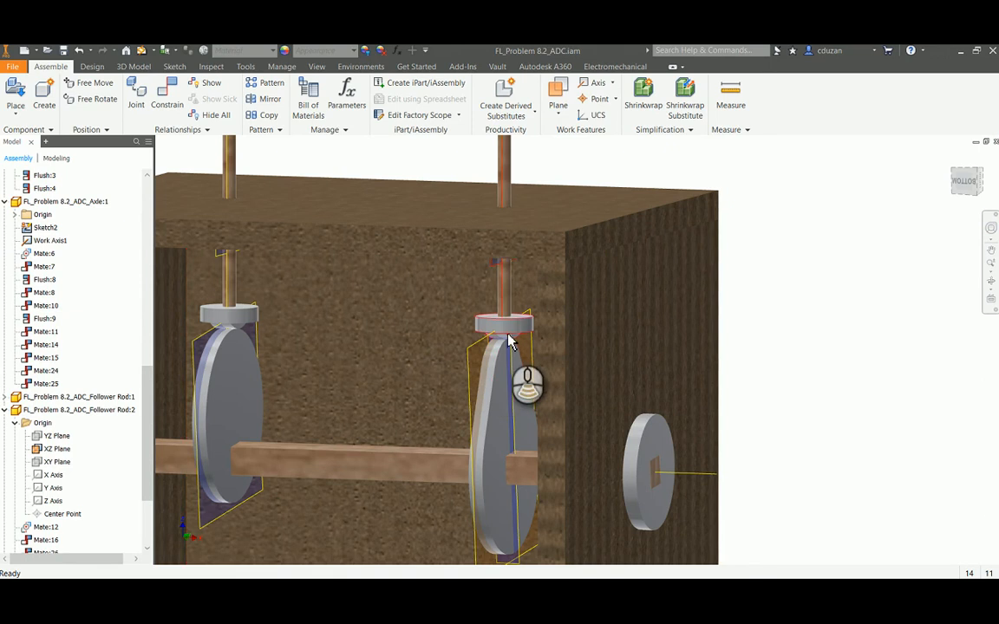
pyautogui.scroll(5, 516, 360)
pyautogui.scroll(-5, 510, 352)
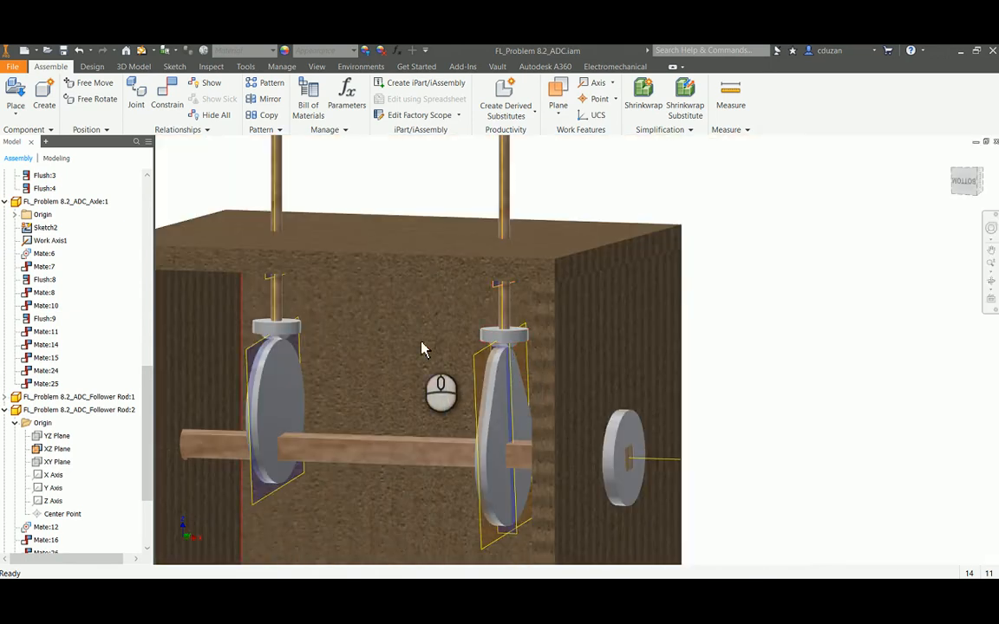
pyautogui.moveTo(147, 412); pyautogui.dragTo(147, 480)
pyautogui.click(271, 375)
pyautogui.click(6, 502)
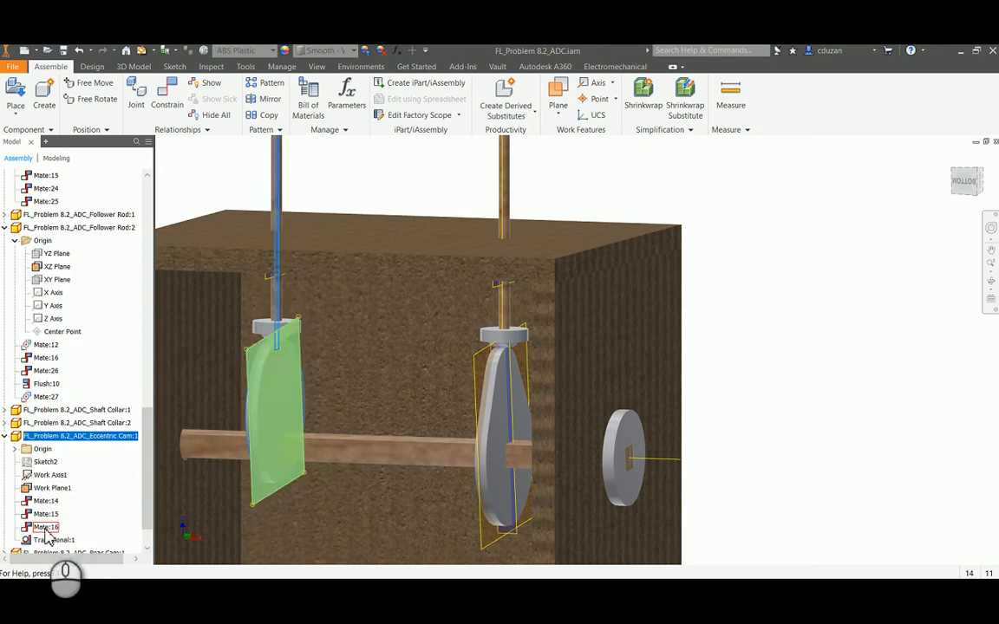
pyautogui.rightClick(42, 540)
pyautogui.click(98, 469)
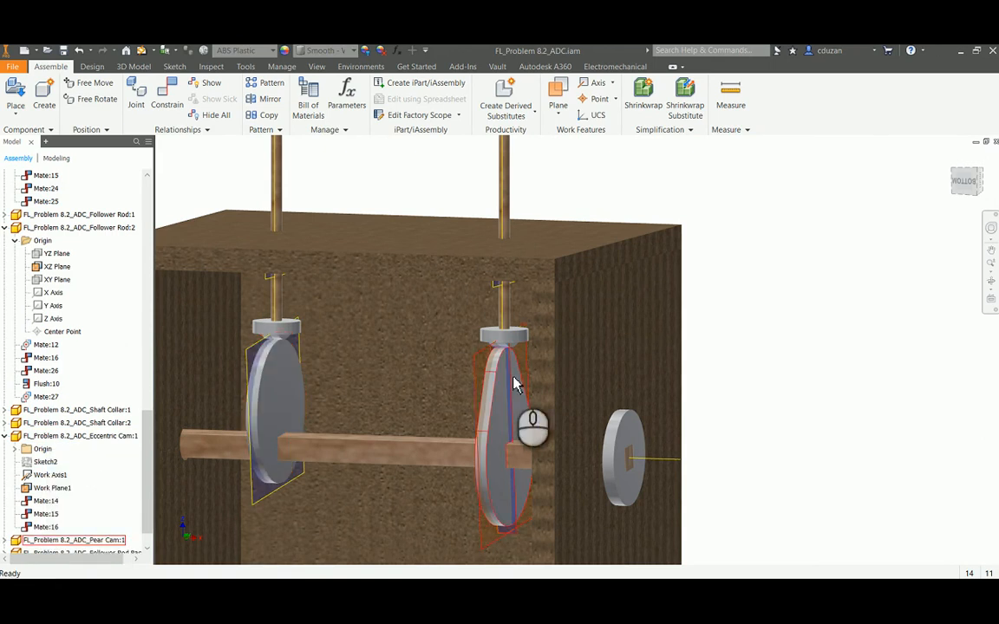
# - Delete the pear cam's transitional constraint and lift both follower rods with their bases clear of the cams
pyautogui.moveTo(147, 479); pyautogui.dragTo(147, 491)
pyautogui.click(5, 515)
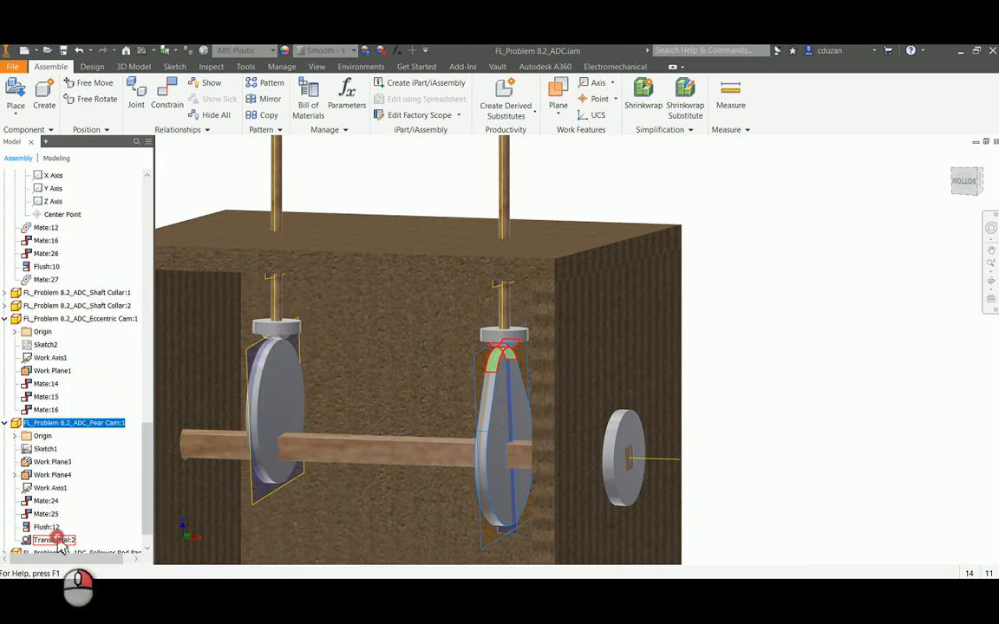
pyautogui.rightClick(57, 541)
pyautogui.click(91, 471)
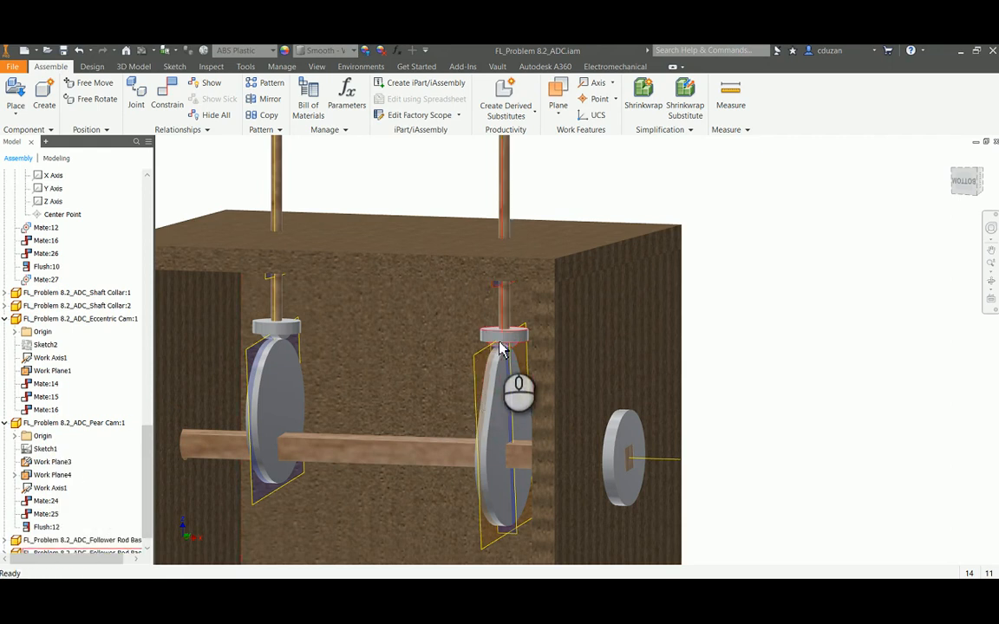
pyautogui.moveTo(501, 349); pyautogui.dragTo(499, 306)
pyautogui.moveTo(288, 339); pyautogui.dragTo(289, 302)
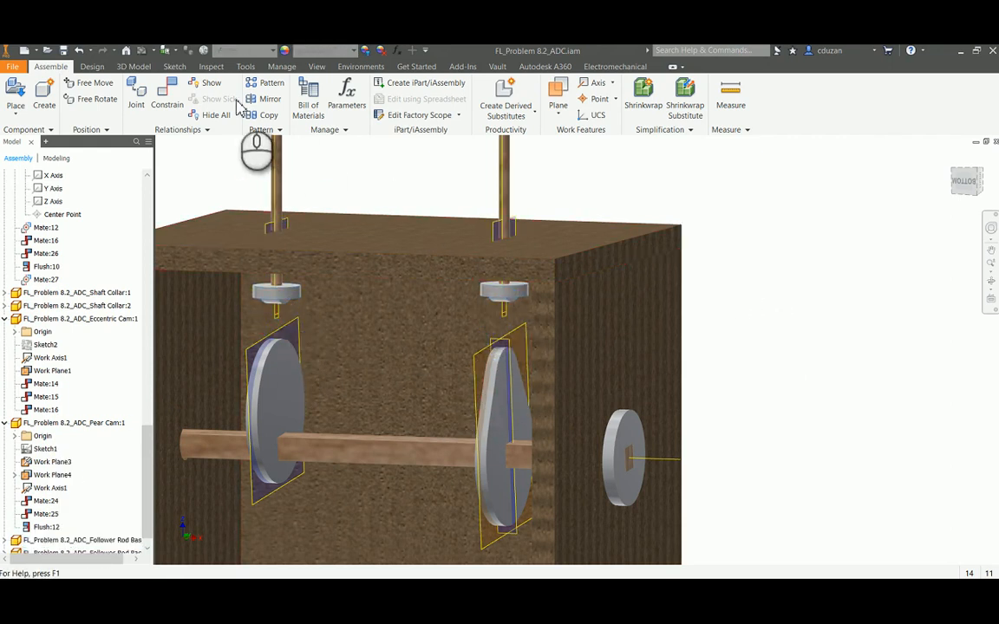
# - Apply a transitional constraint between the curved ridge of the eccentric cam's follower rod base and the cam's outer rim
pyautogui.click(167, 97)
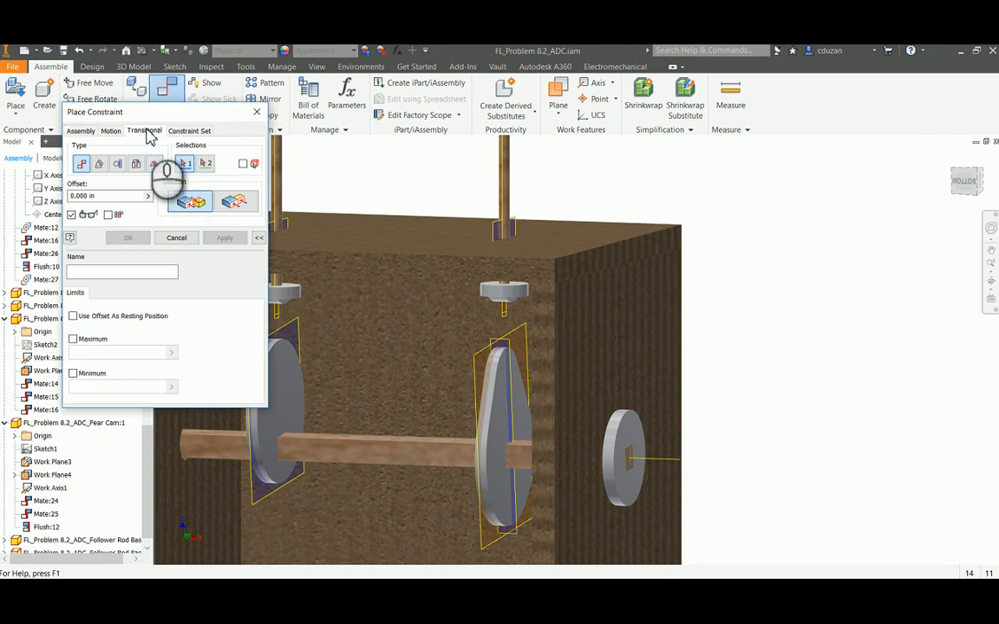
pyautogui.click(144, 131)
pyautogui.scroll(-8, 430, 319)
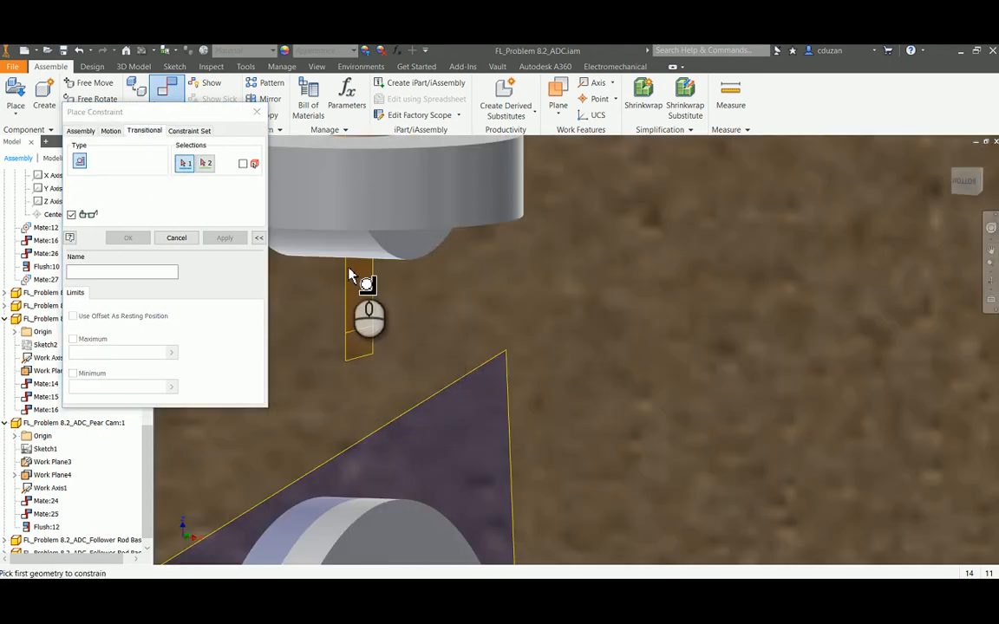
pyautogui.click(352, 258)
pyautogui.scroll(5, 360, 263)
pyautogui.scroll(-5, 454, 323)
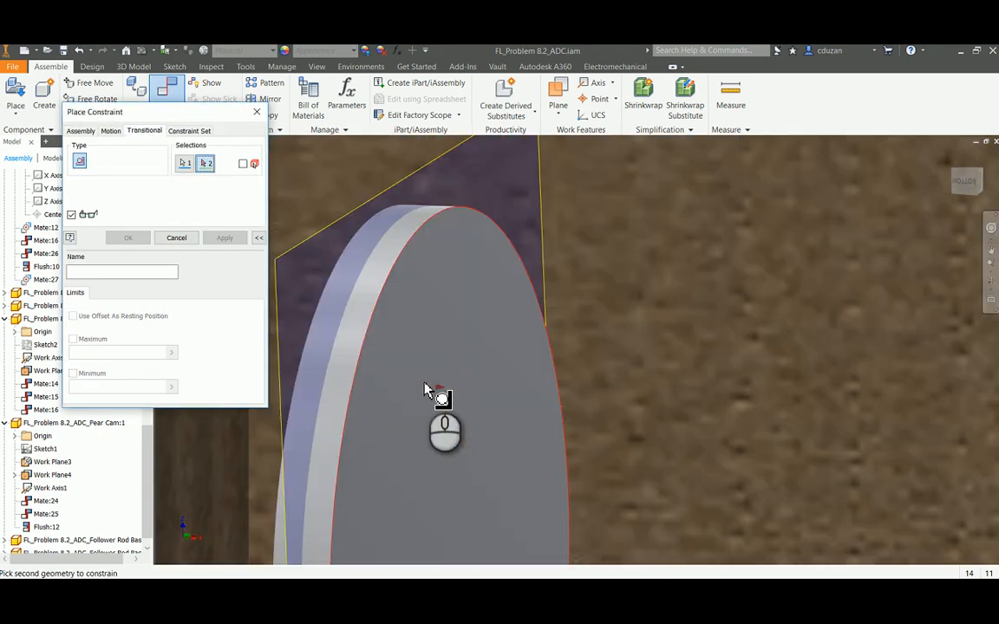
pyautogui.click(371, 282)
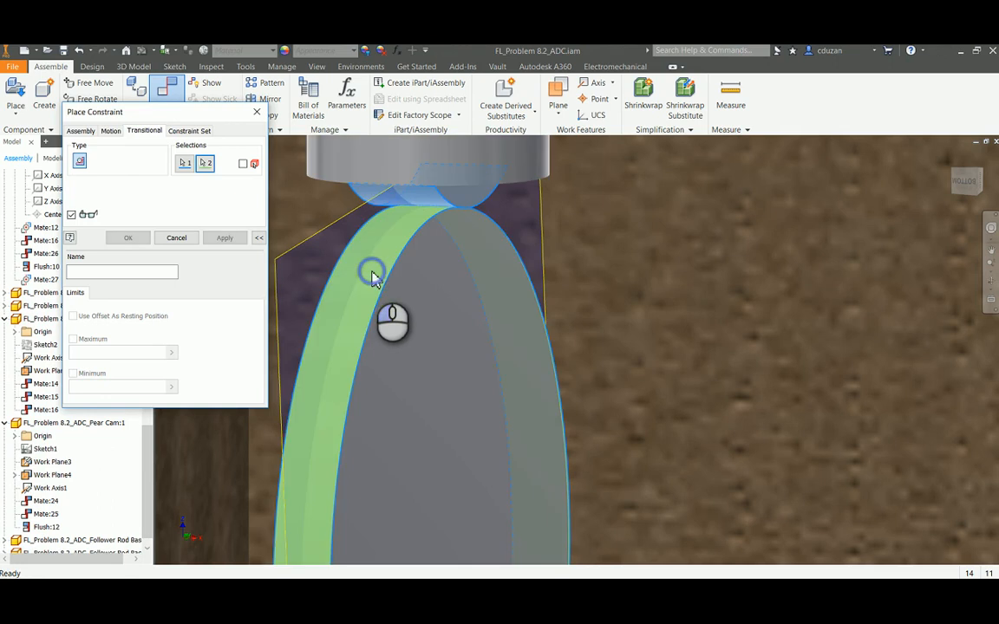
pyautogui.click(222, 239)
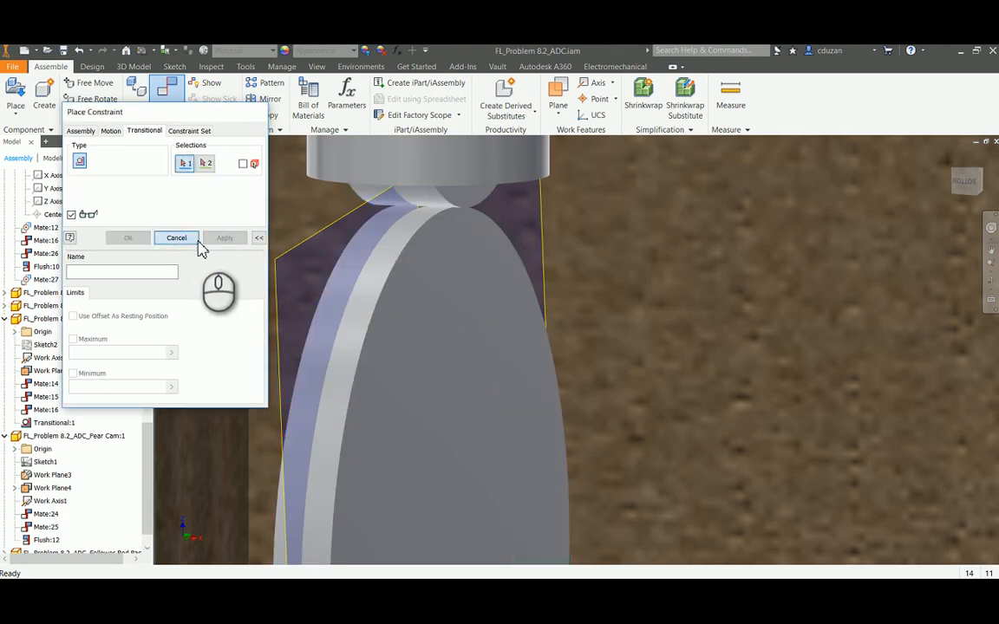
pyautogui.click(194, 241)
# - Apply a transitional constraint between the curved ridge of the other follower rod base and the pear cam's rounded tip face
pyautogui.scroll(5, 363, 284)
pyautogui.moveTo(601, 300); pyautogui.dragTo(376, 378, button='middle')
pyautogui.scroll(-5, 579, 280)
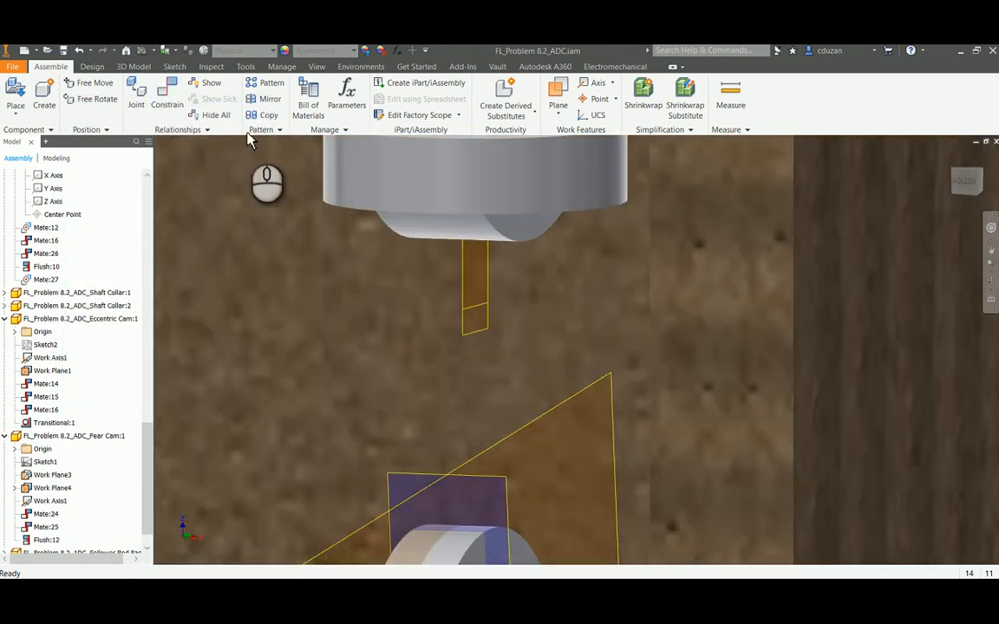
pyautogui.click(167, 94)
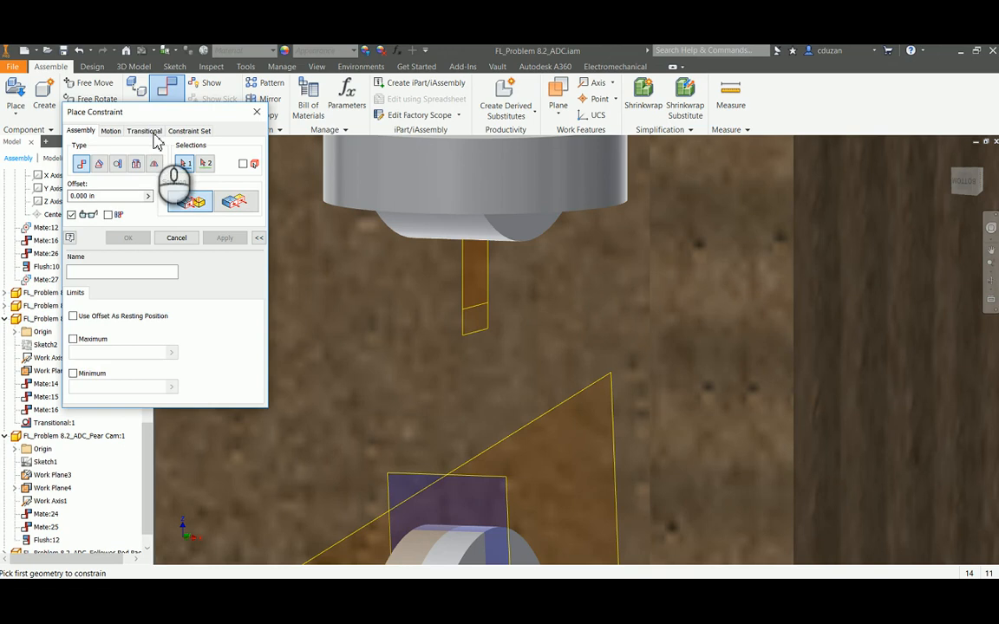
pyautogui.click(144, 130)
pyautogui.click(425, 227)
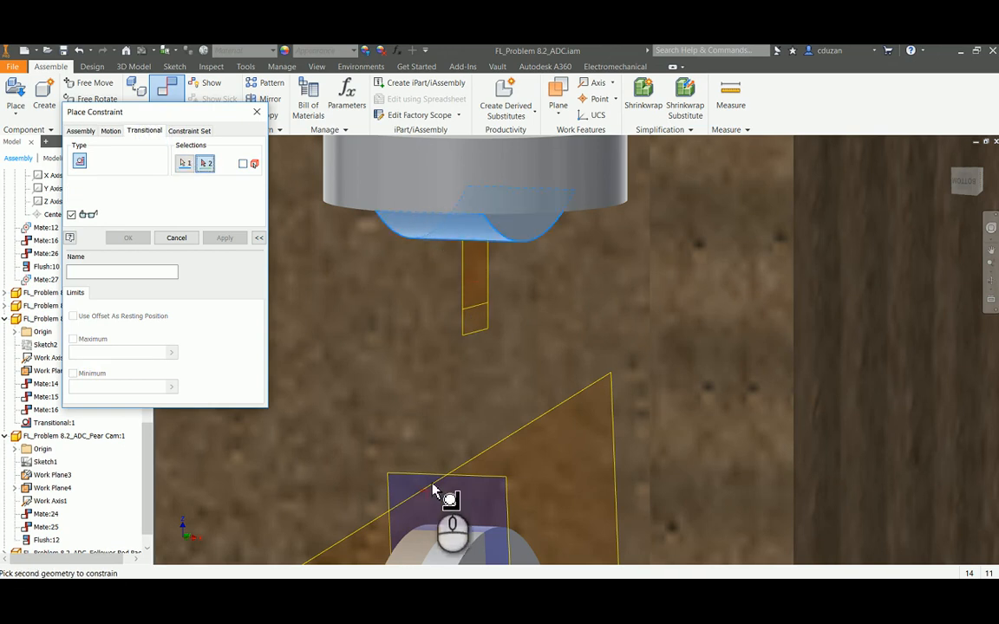
pyautogui.scroll(3, 449, 429)
pyautogui.moveTo(460, 496); pyautogui.dragTo(470, 320, button='middle')
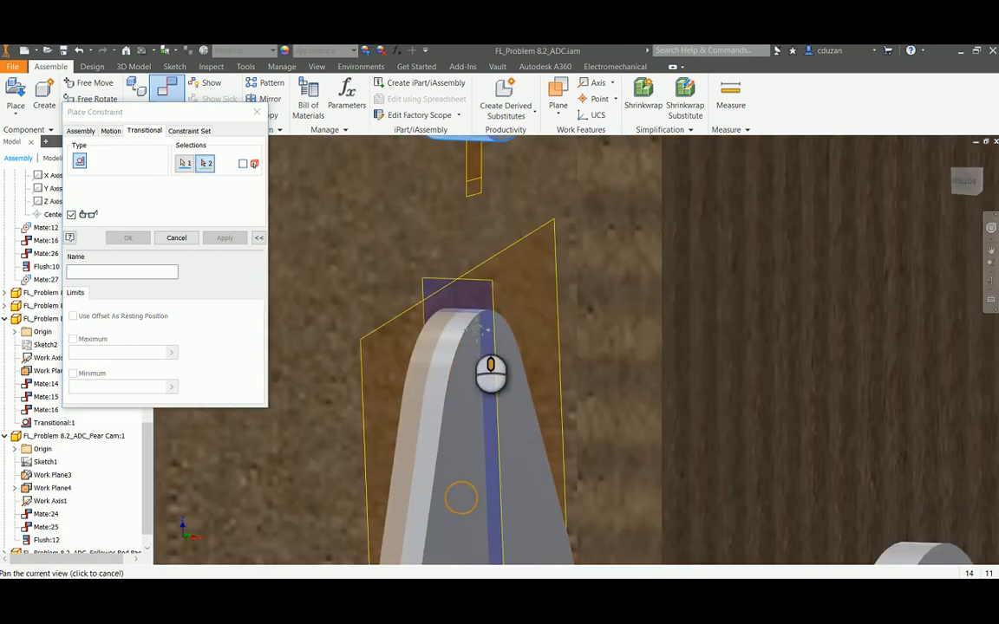
pyautogui.click(458, 338)
pyautogui.click(225, 239)
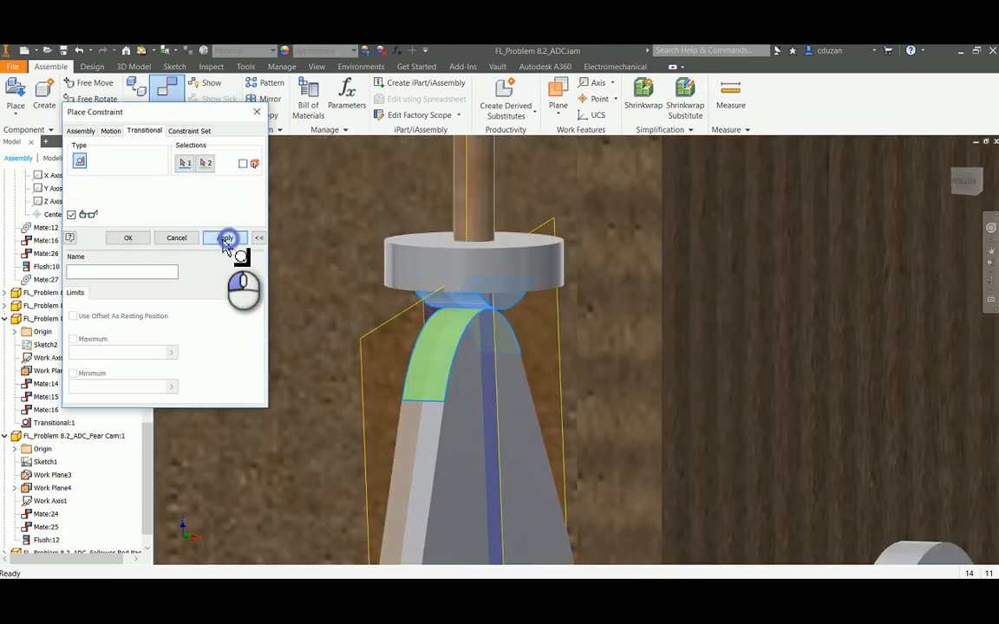
pyautogui.click(178, 238)
# - Rotate the axle by its outer shaft collar to test how both cams move their follower rods
pyautogui.scroll(5, 417, 234)
pyautogui.moveTo(525, 340); pyautogui.dragTo(619, 382, button='middle')
pyautogui.click(633, 382)
pyautogui.moveTo(631, 419); pyautogui.dragTo(606, 383)
pyautogui.scroll(-5, 544, 342)
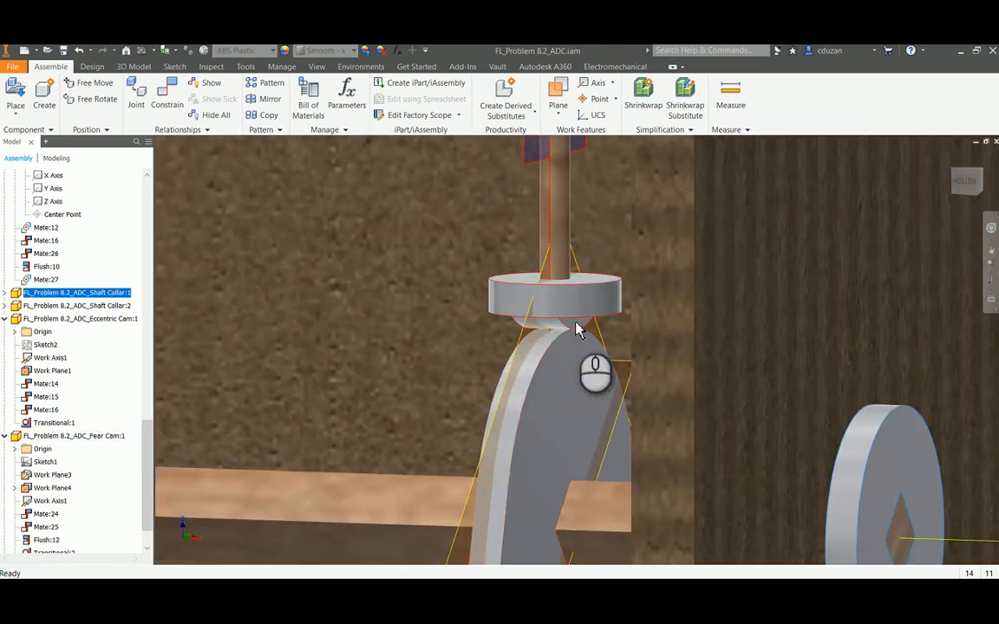
pyautogui.scroll(3, 559, 356)
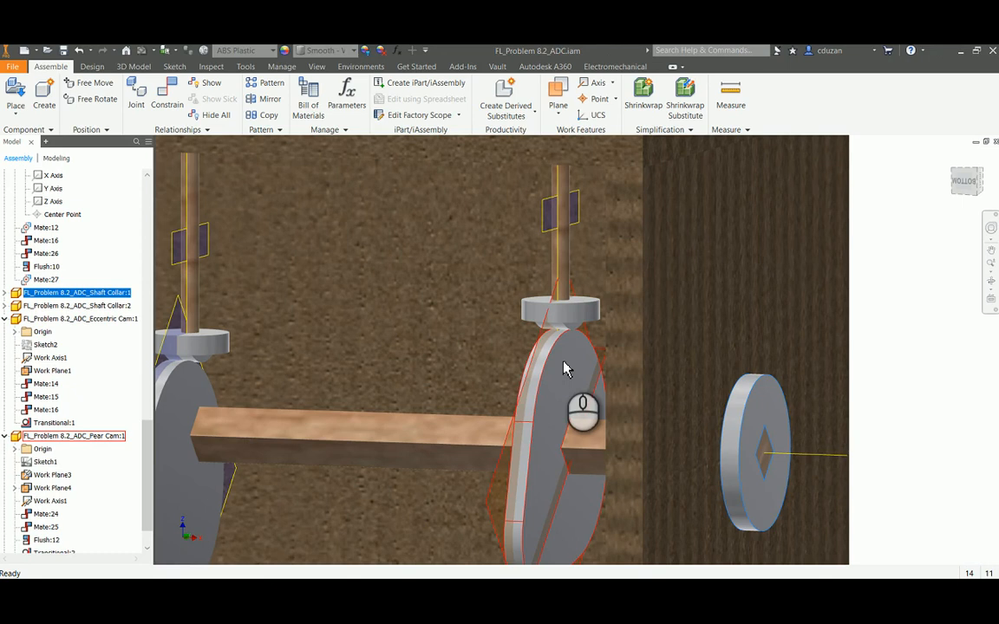
# - Show the entire cam box and its follower rods in an isometric corner view
pyautogui.scroll(8, 564, 368)
pyautogui.moveTo(667, 383); pyautogui.dragTo(589, 397, button='middle')
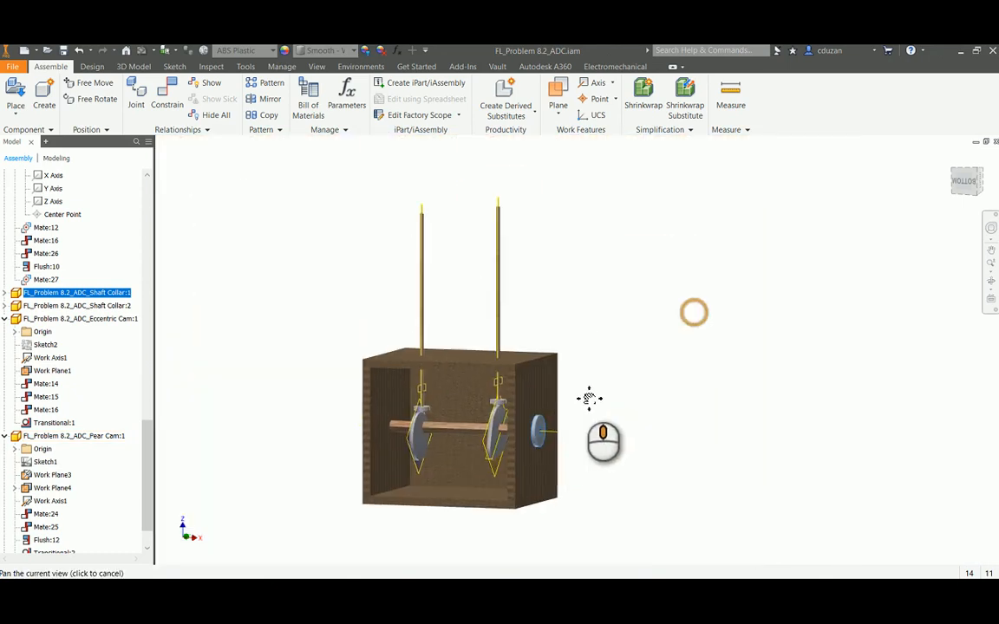
pyautogui.click(976, 170)
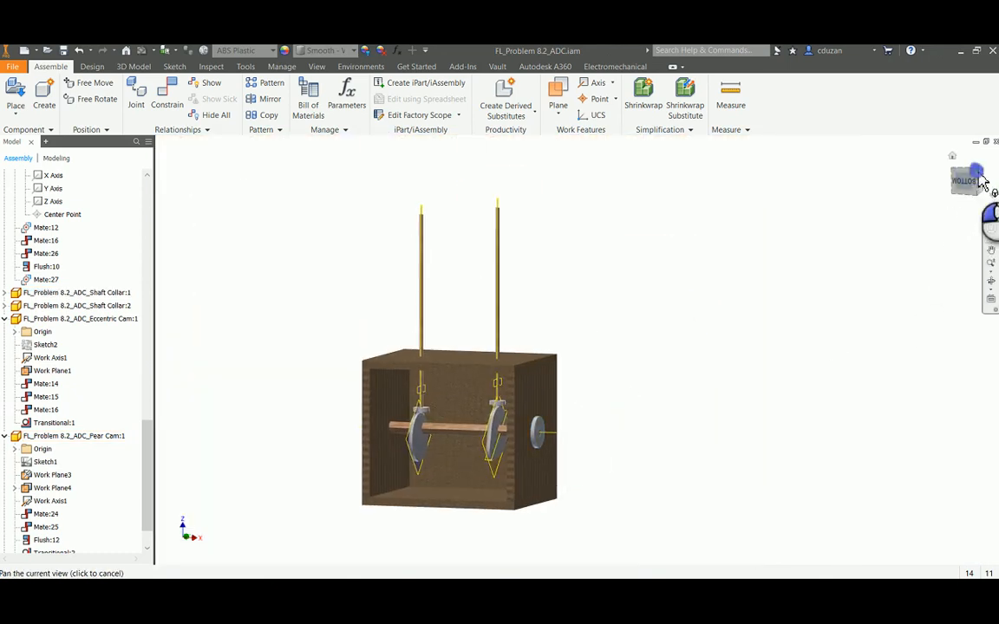
pyautogui.scroll(-3, 656, 379)
pyautogui.moveTo(720, 350); pyautogui.dragTo(623, 369, button='middle')
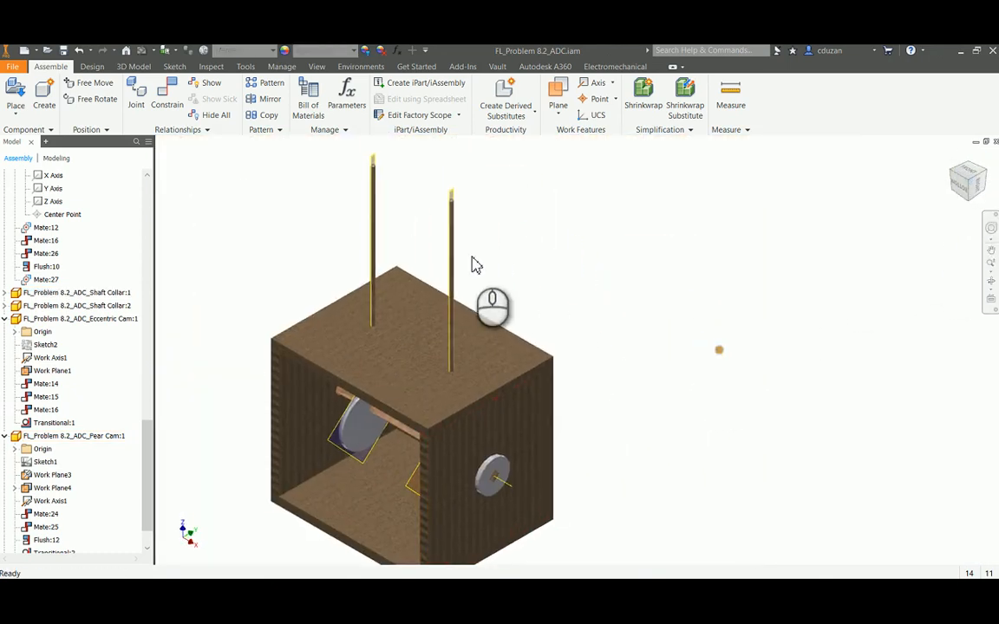